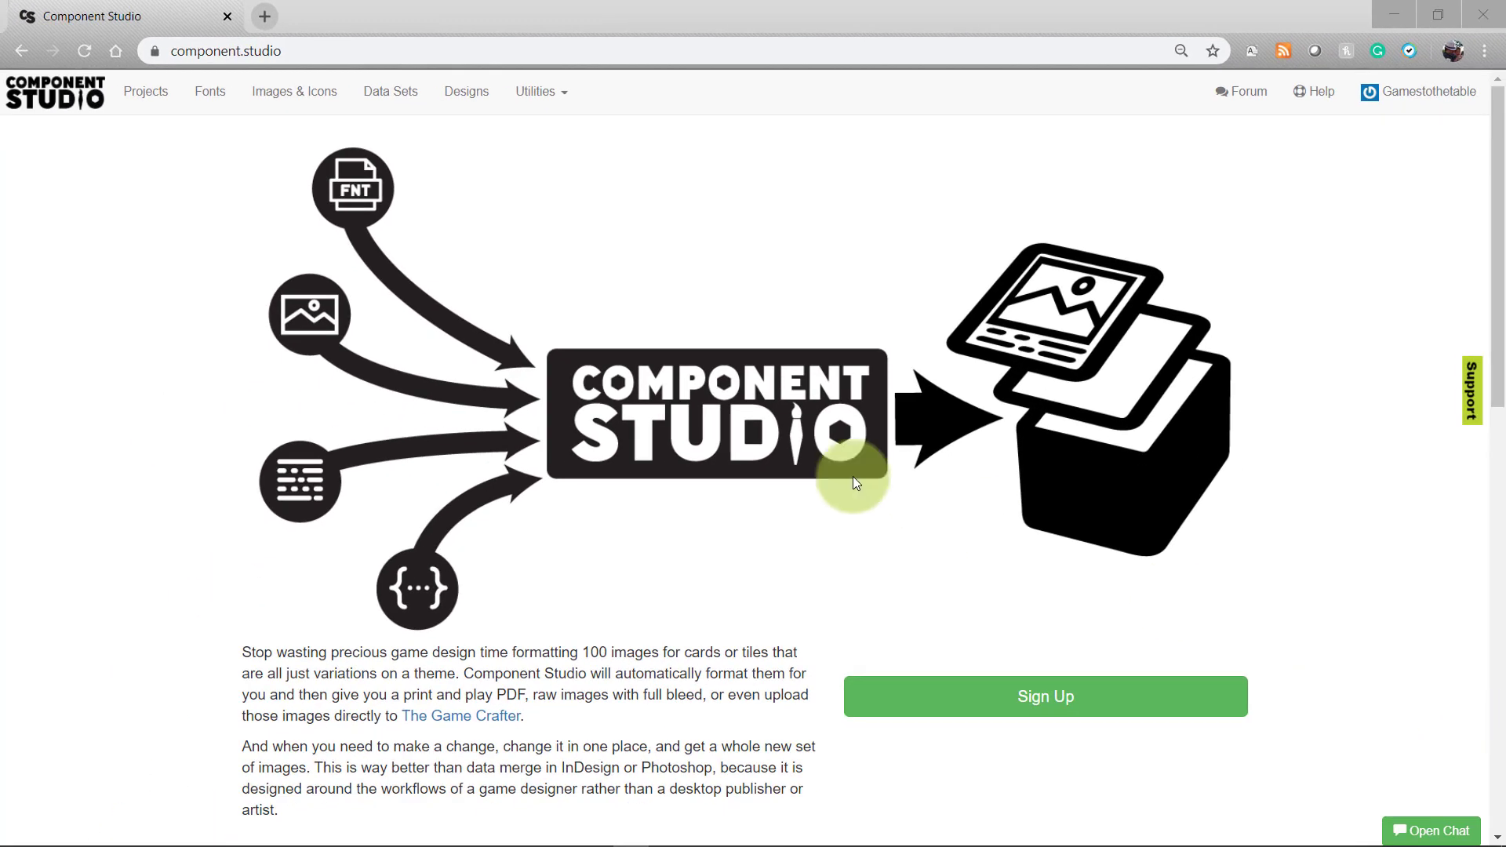
Go to the Fonts page for the Component.Studio Tutorials project
click(228, 108)
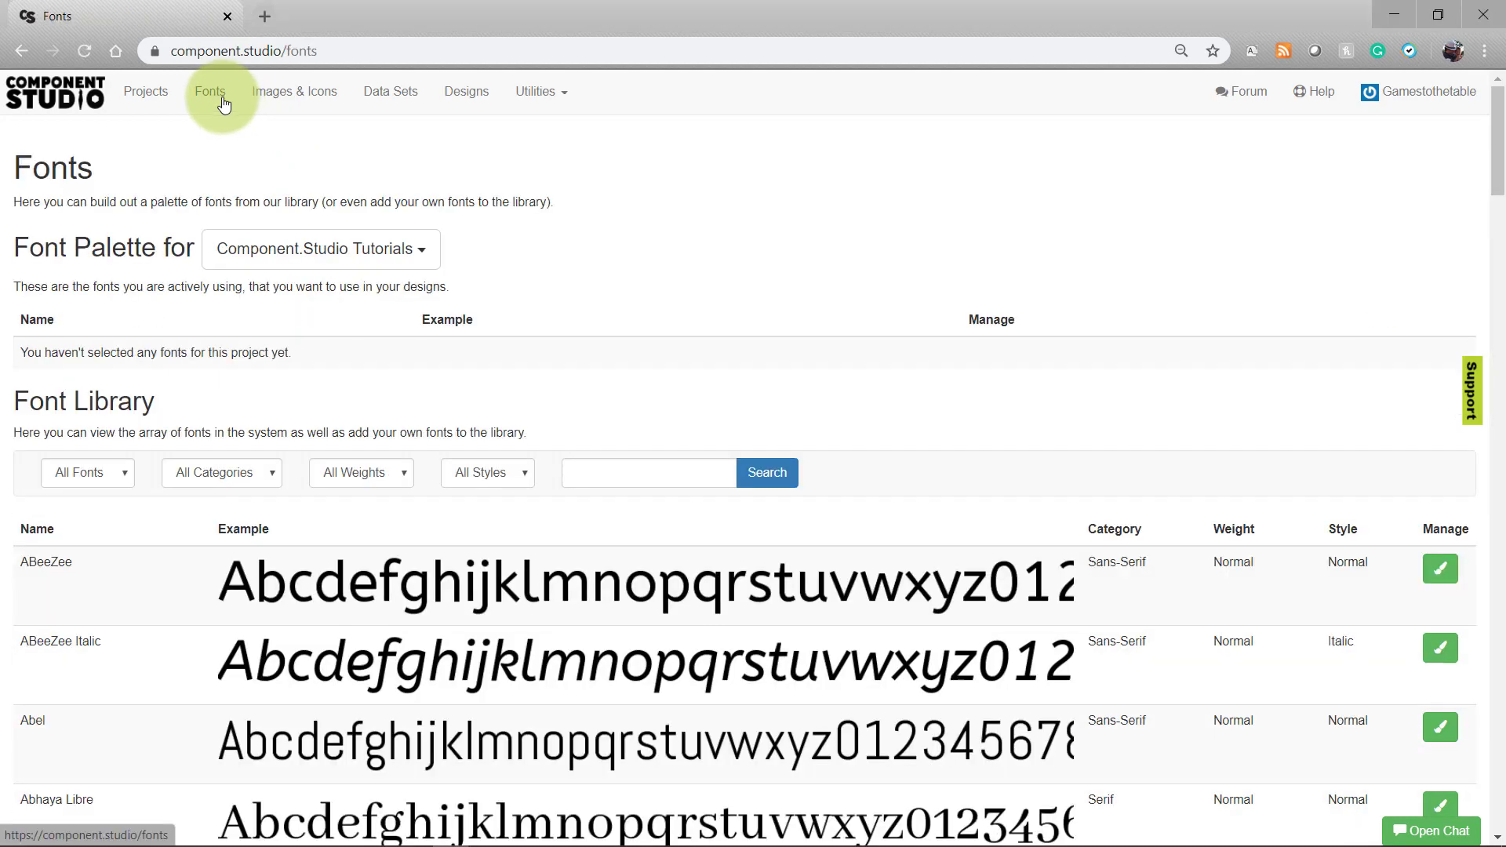
Confirm the project is Component.Studio Tutorials and add ABeeZee to its font palette
click(432, 263)
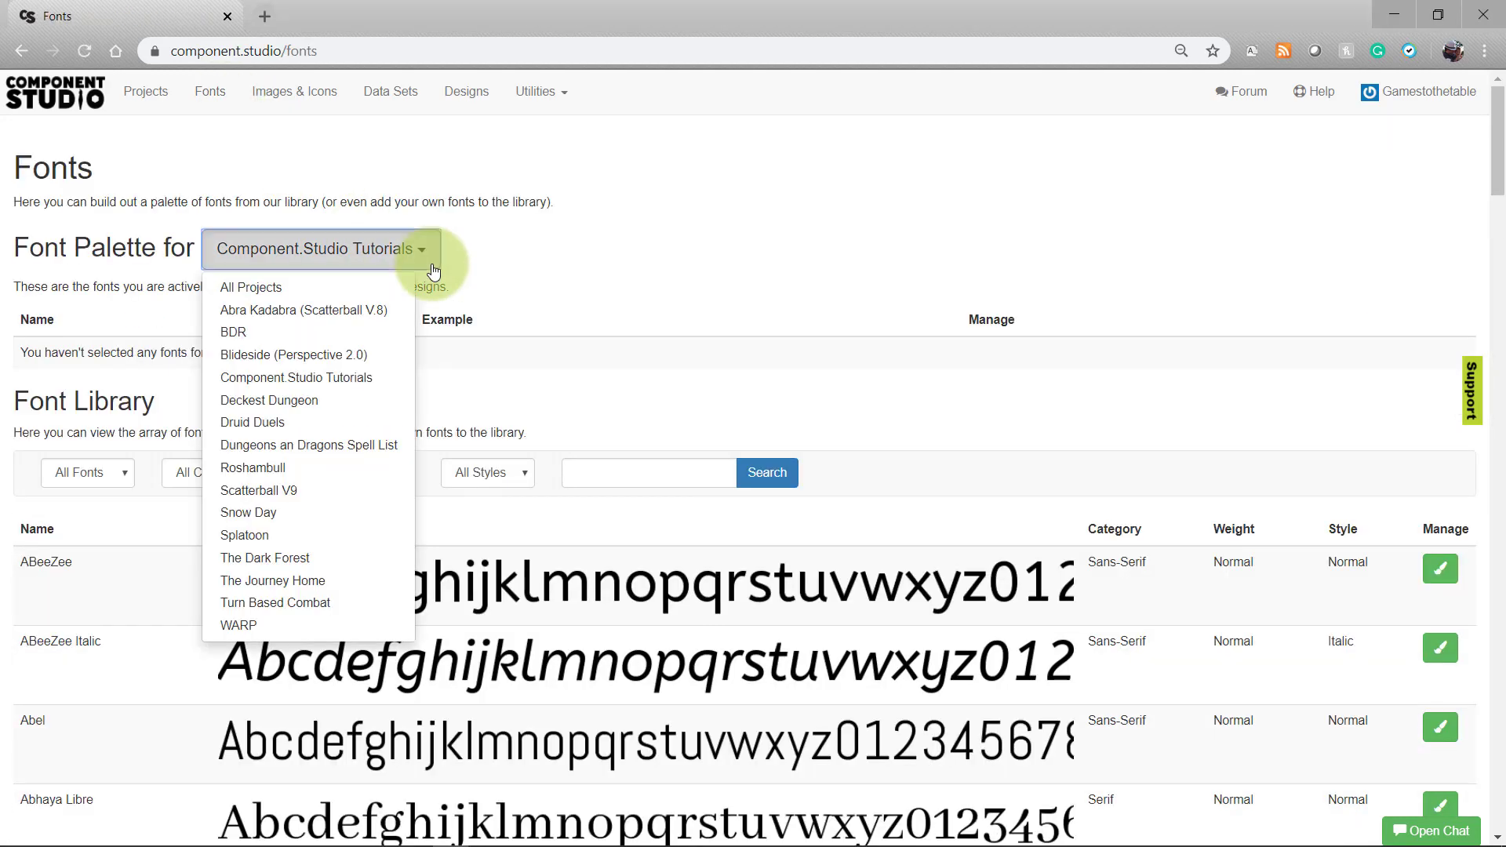
click(436, 260)
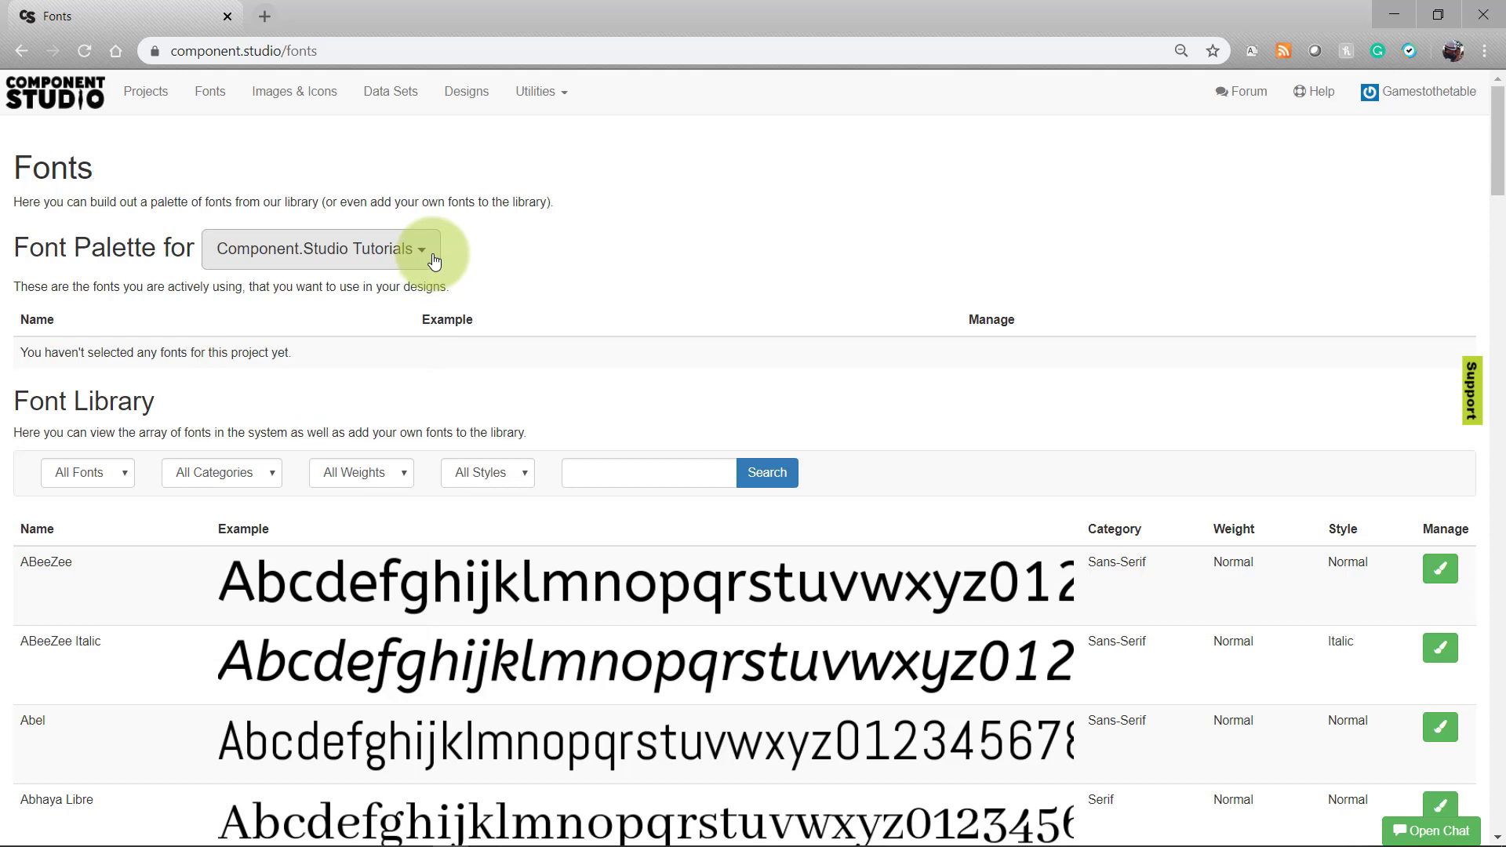
click(1455, 583)
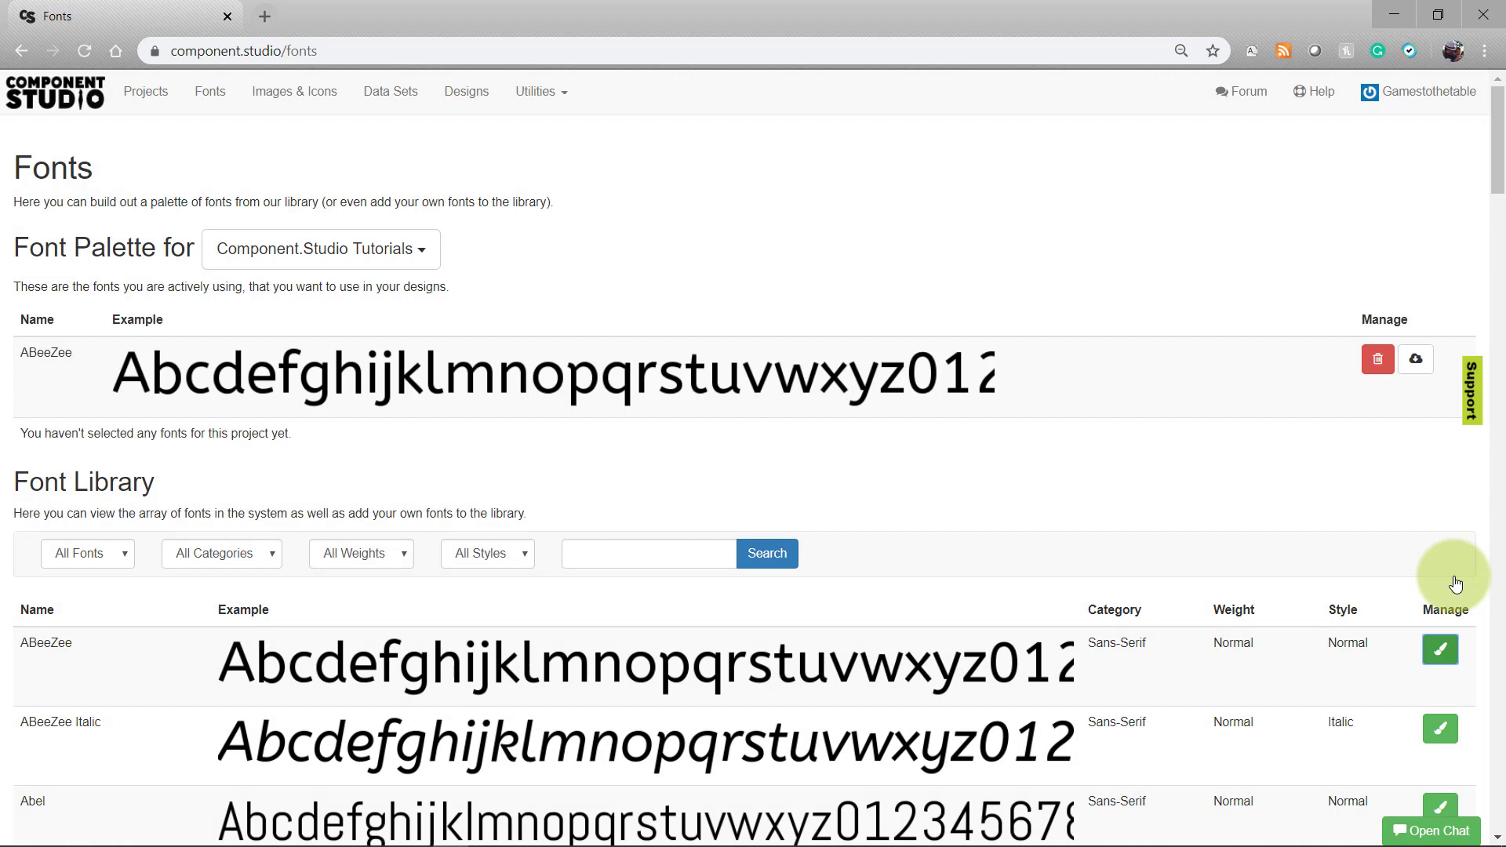
Add ABeeZee Italic to the palette, then remove it so only ABeeZee remains
click(1455, 741)
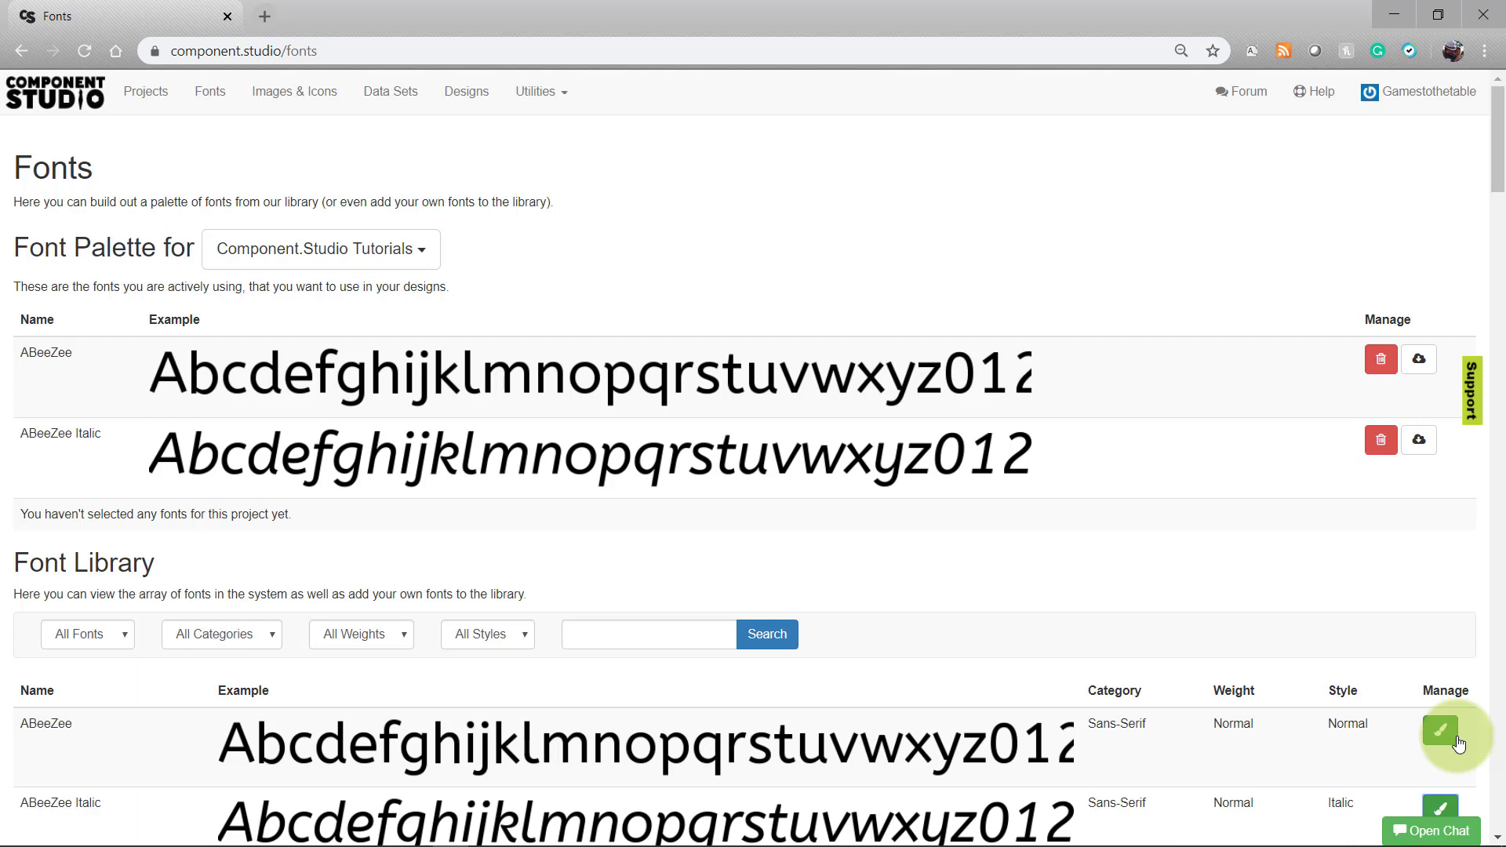
click(1379, 448)
click(869, 161)
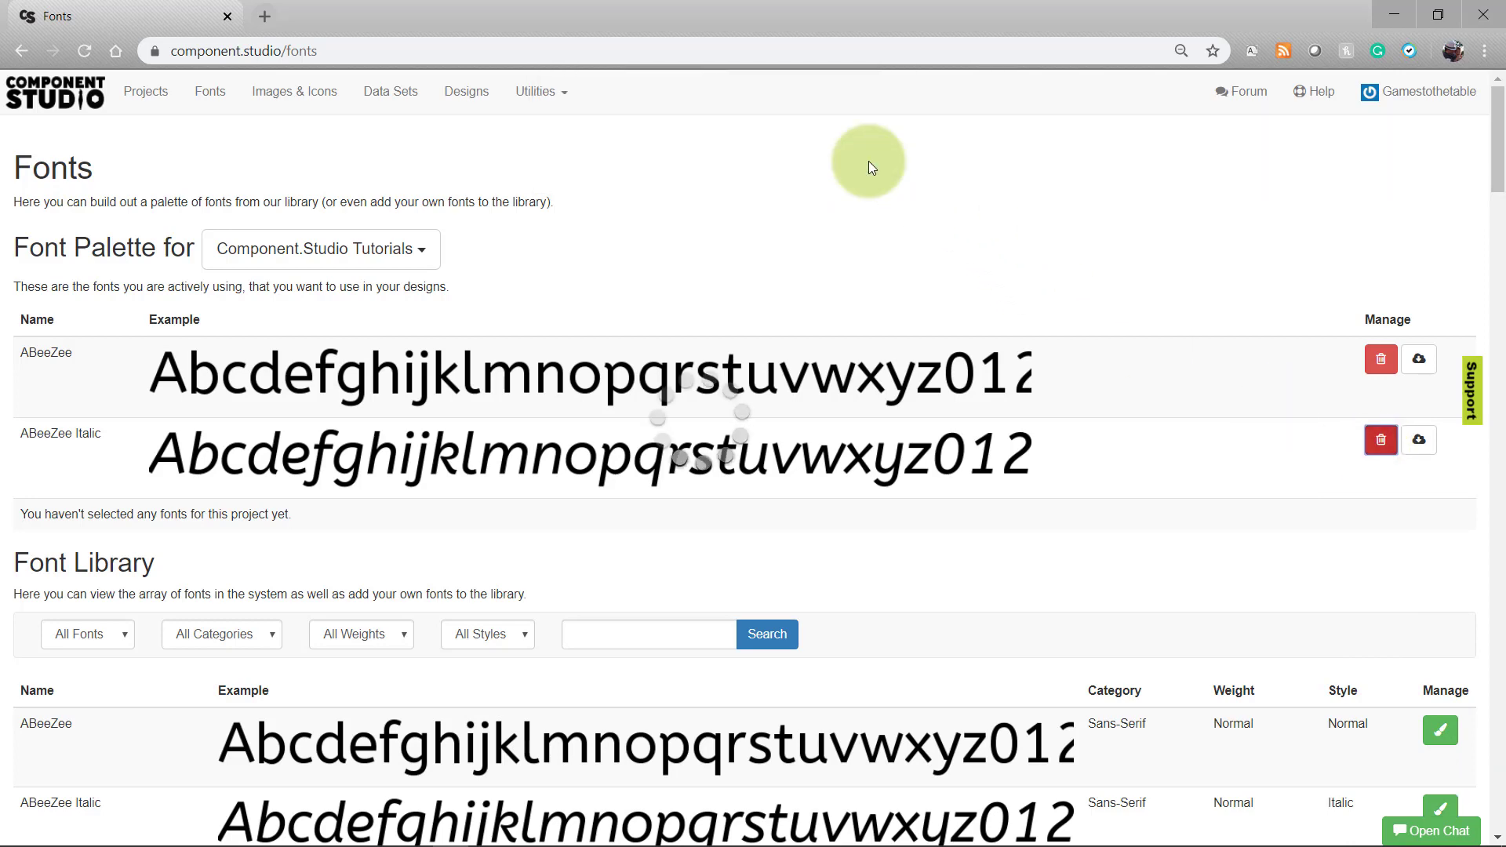
scroll(868, 162, down, 12)
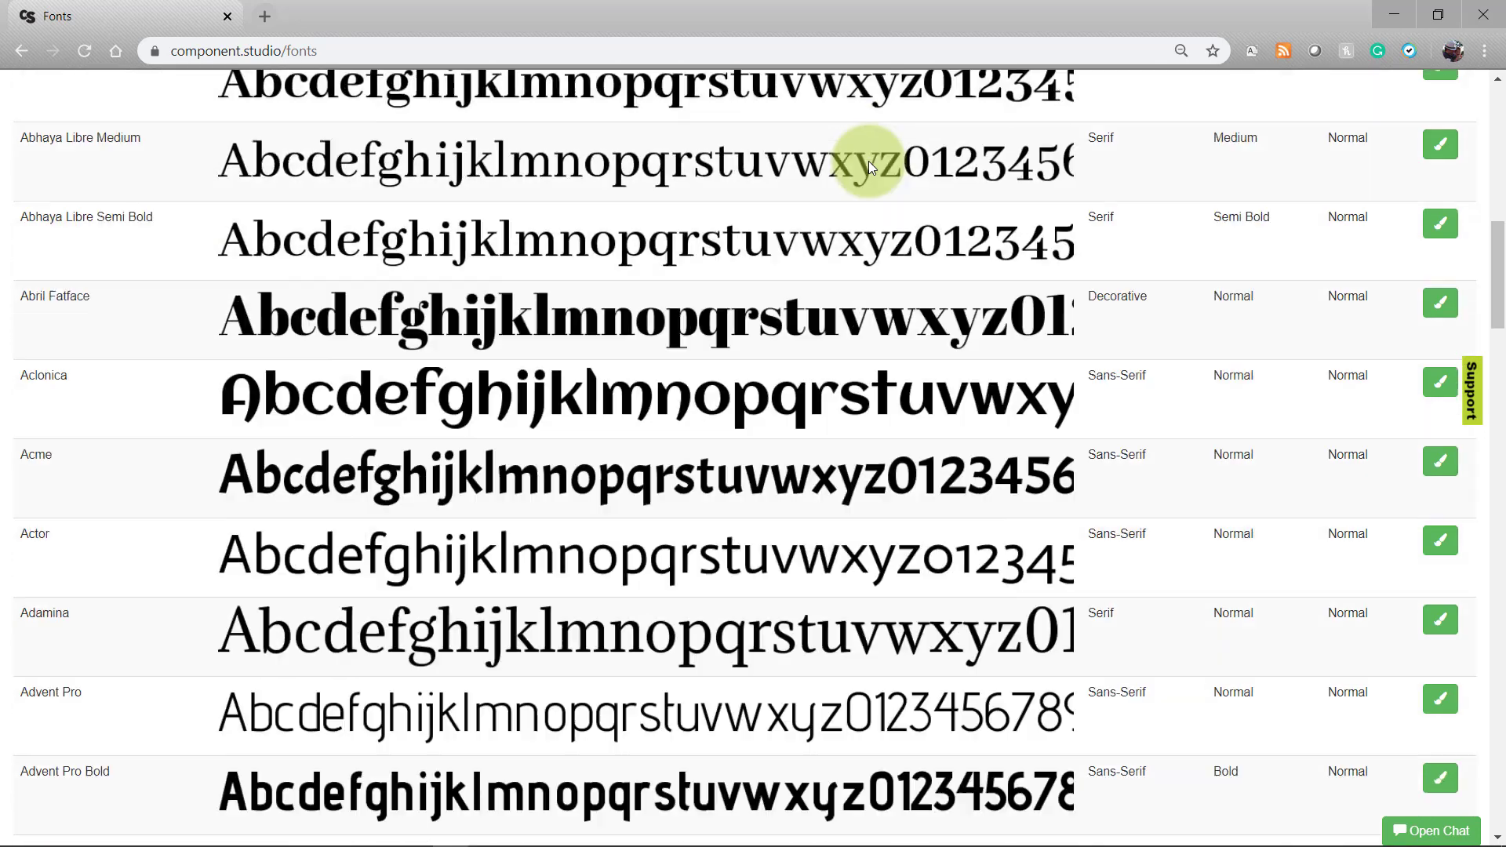
scroll(869, 162, up, 12)
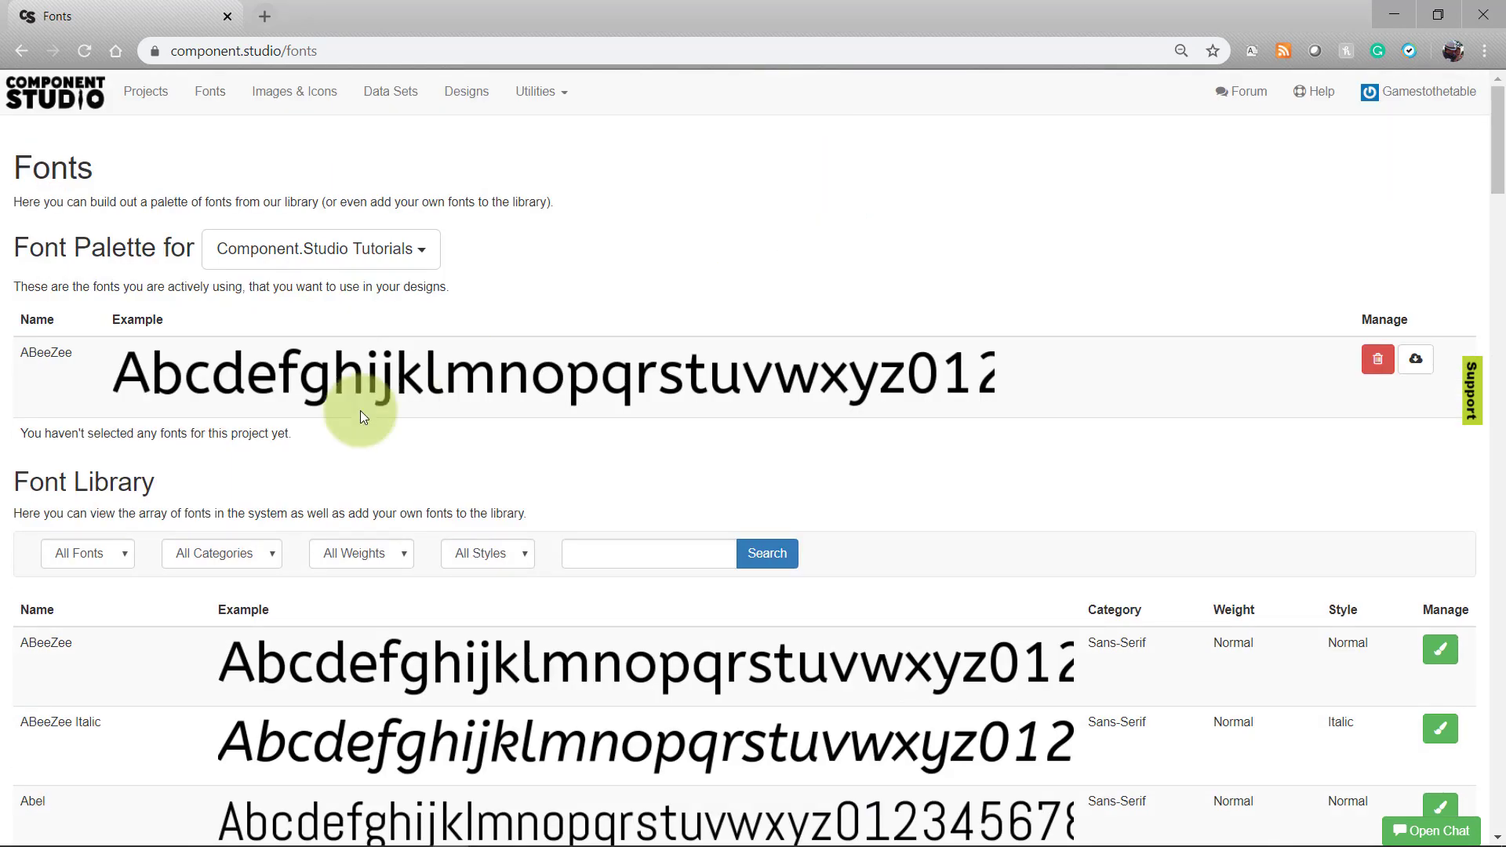
click(131, 559)
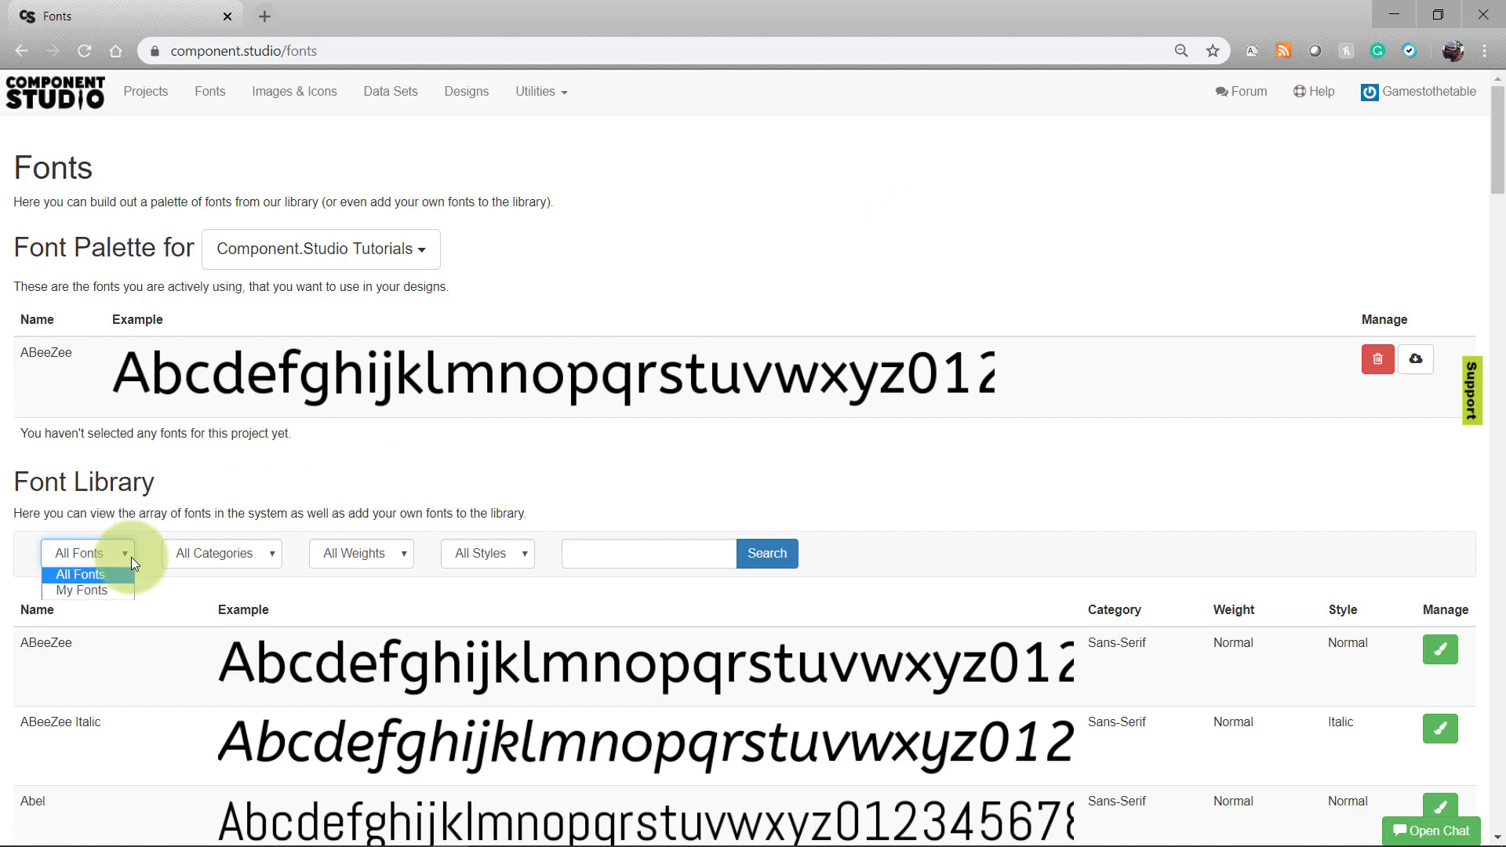
click(132, 559)
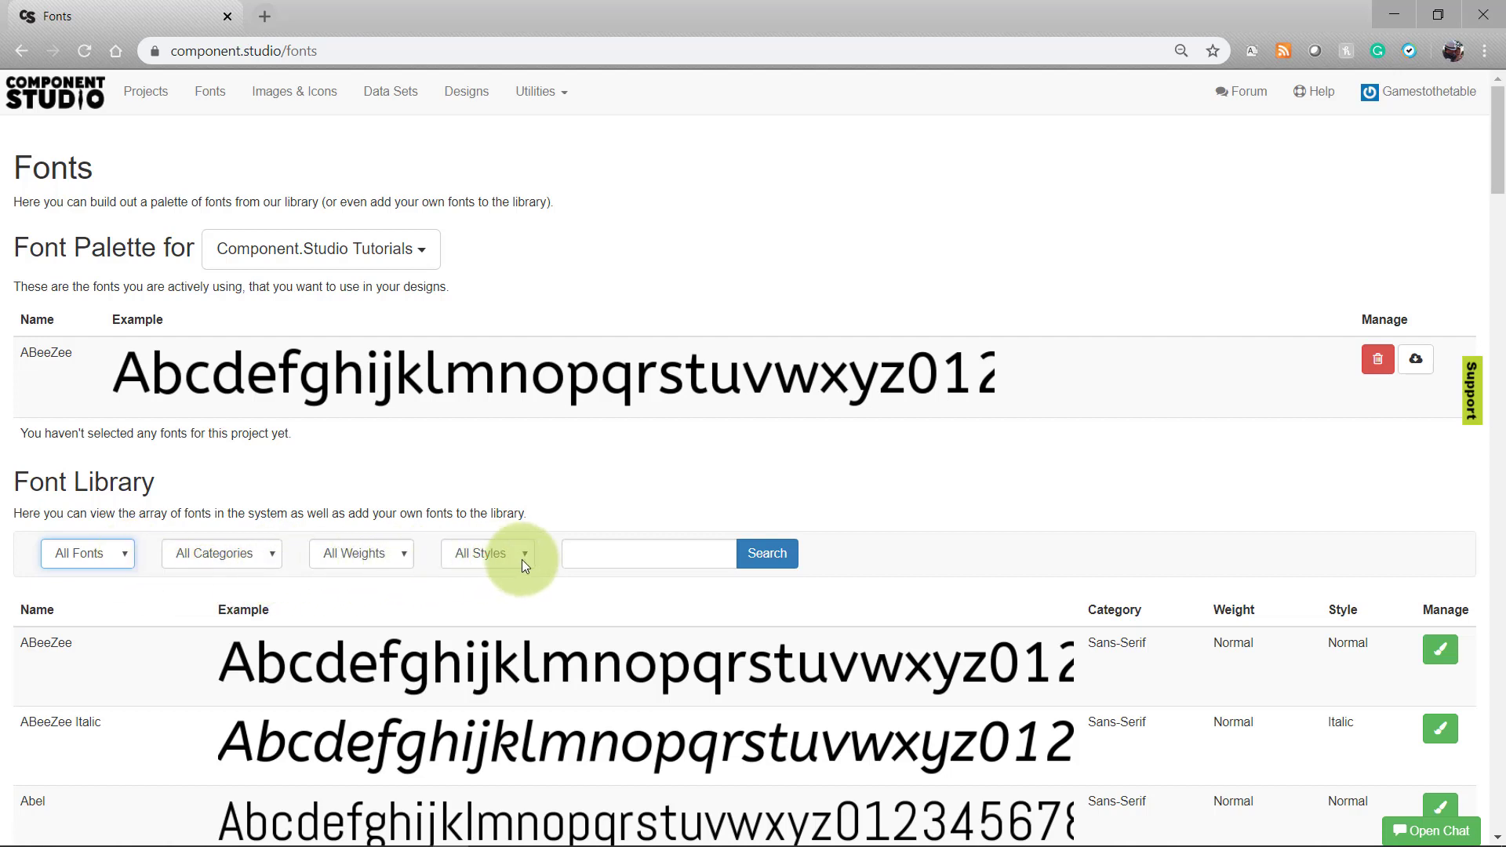
click(580, 554)
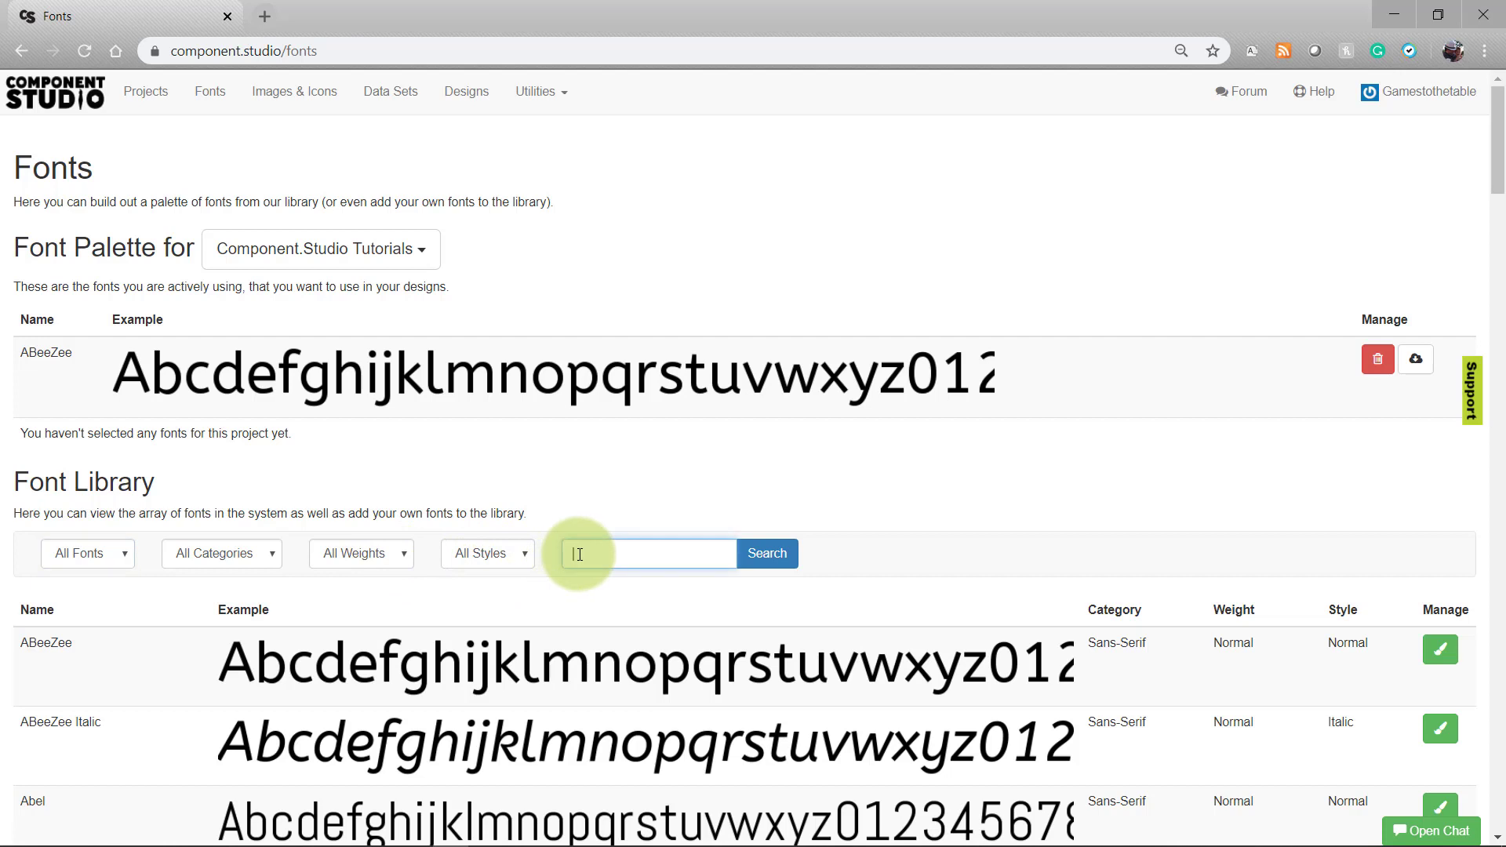
text(Acme)
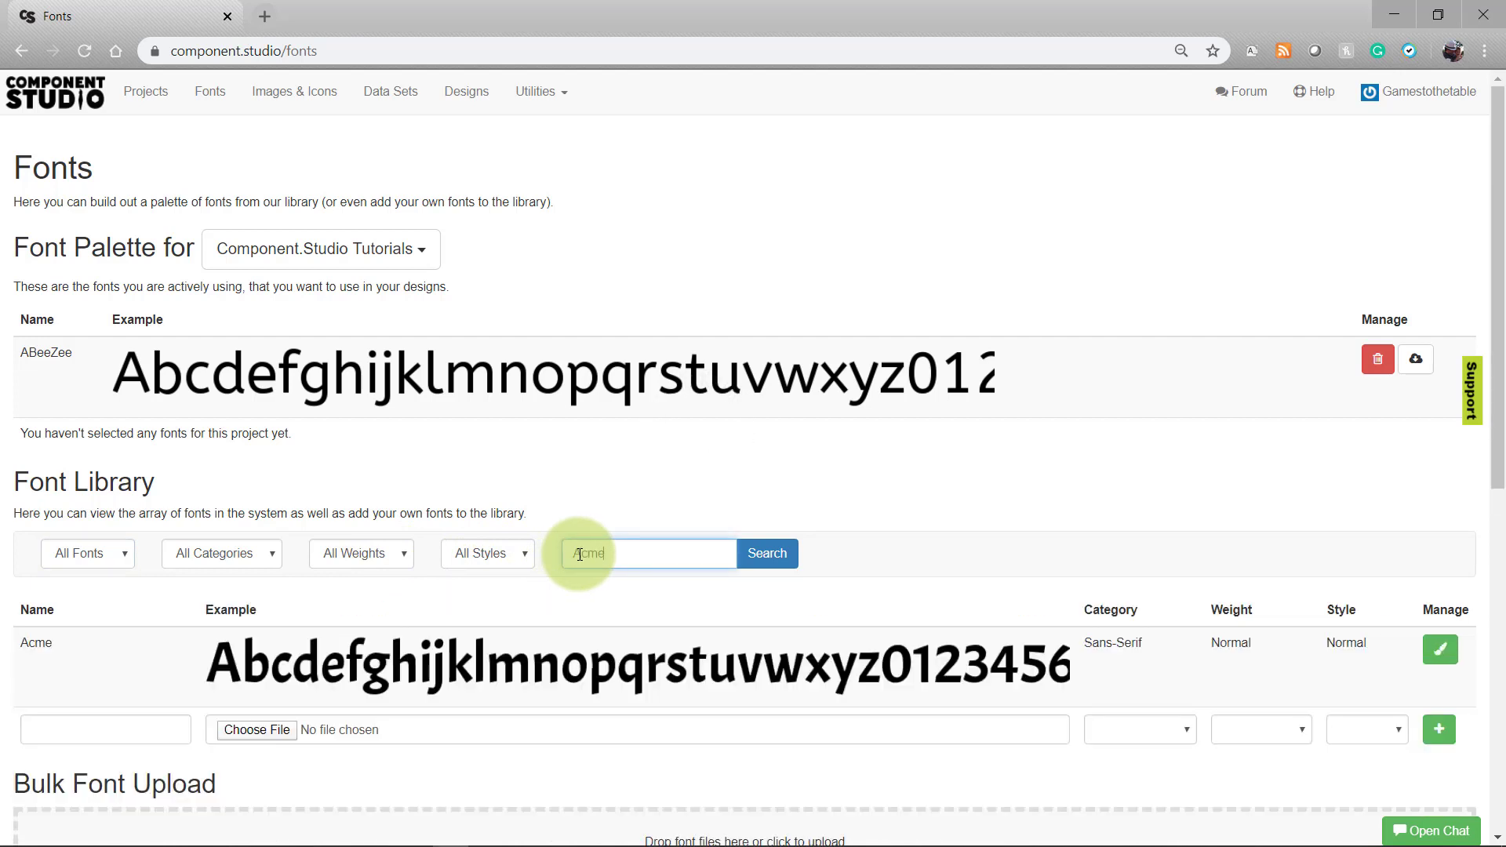
key(BackSpace)
key(BackSpace)
key(BackSpace)
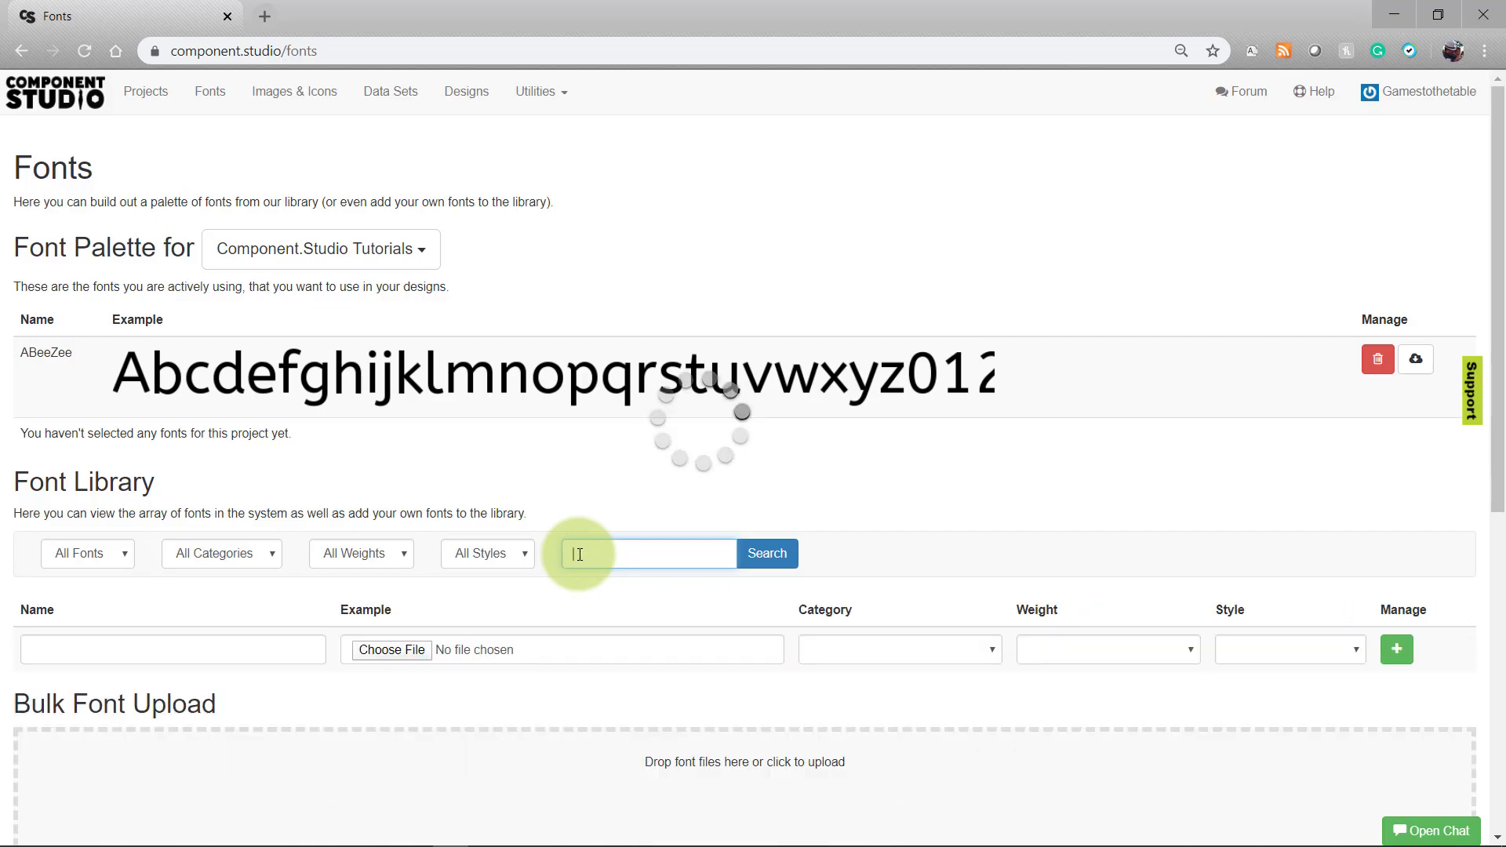
scroll(580, 554, down, 20)
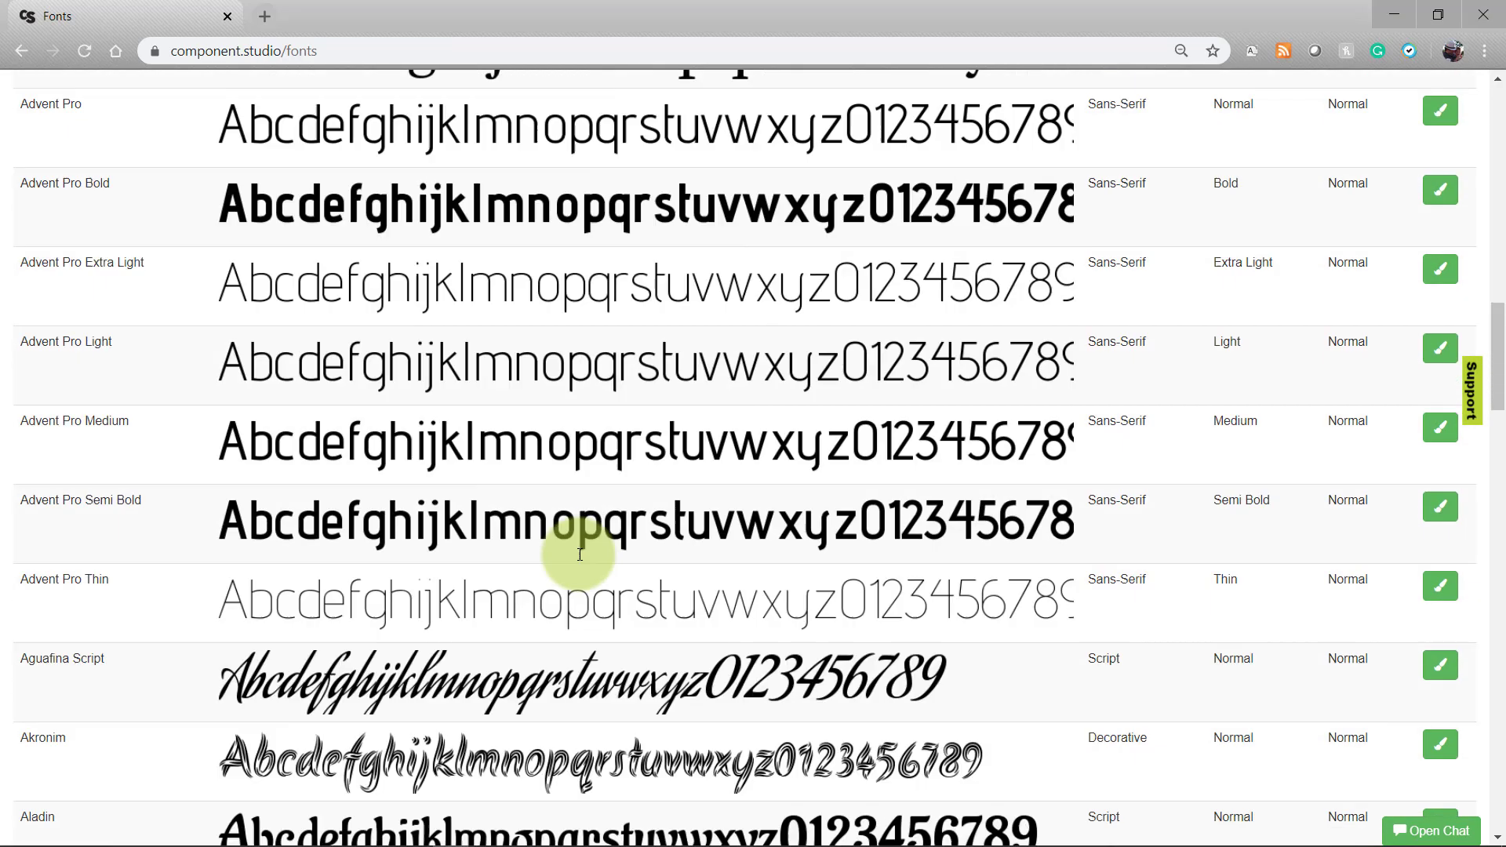
scroll(579, 555, down, 20)
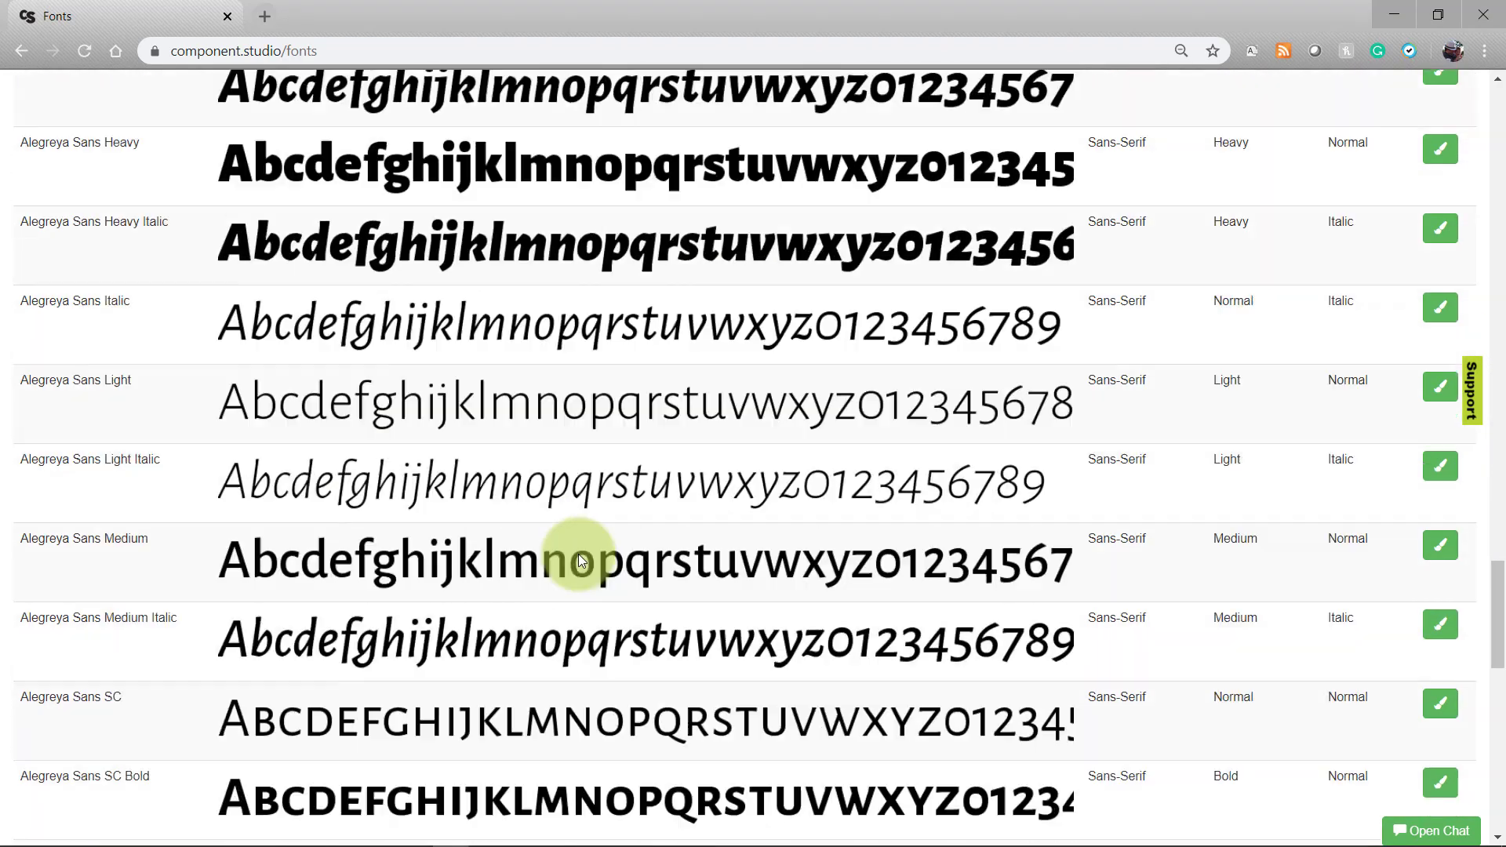
scroll(579, 555, up, 6)
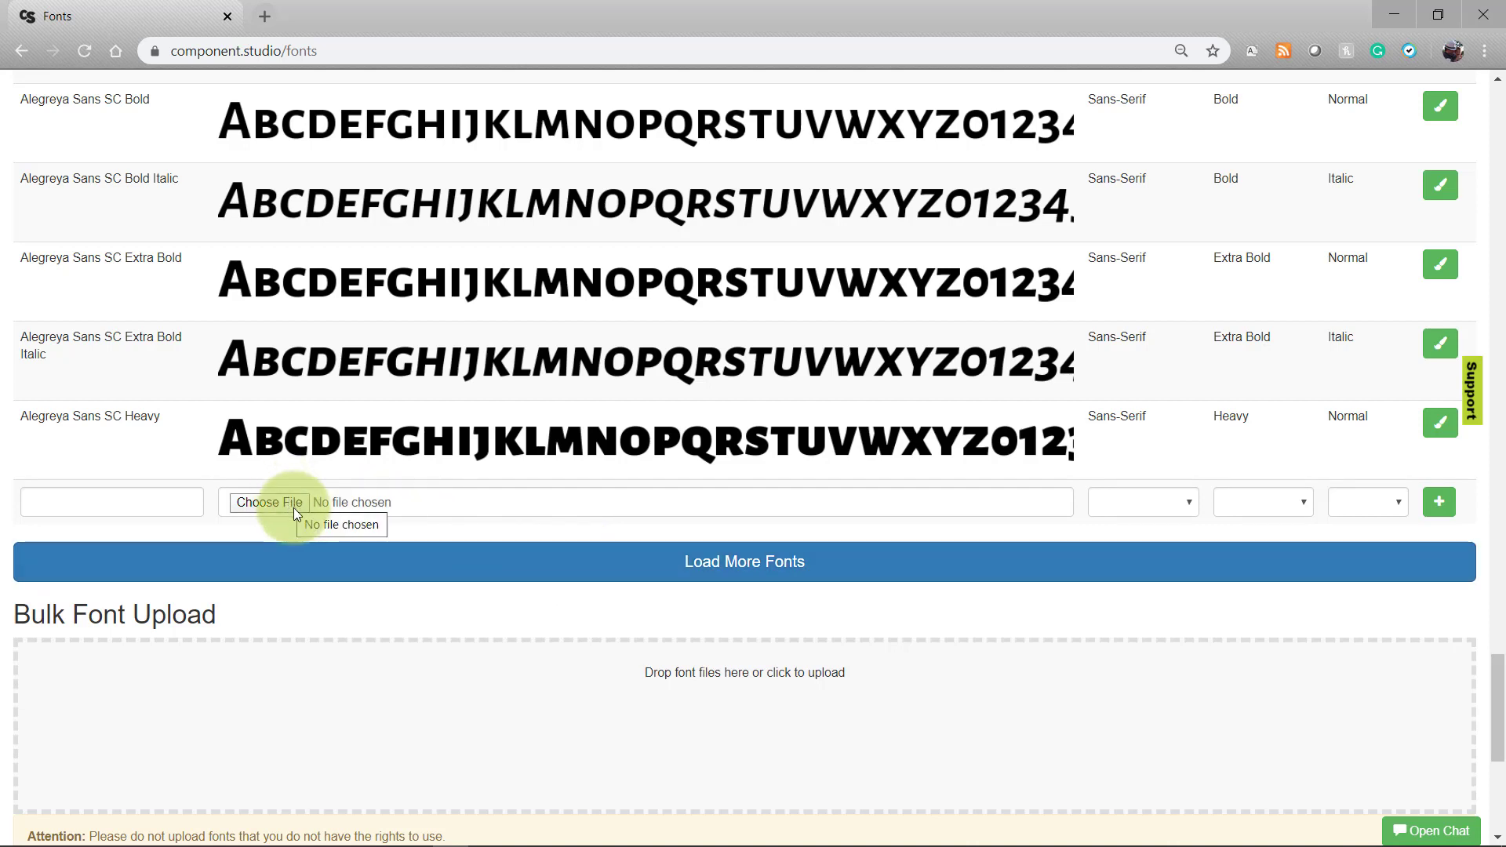
scroll(294, 507, down, 1)
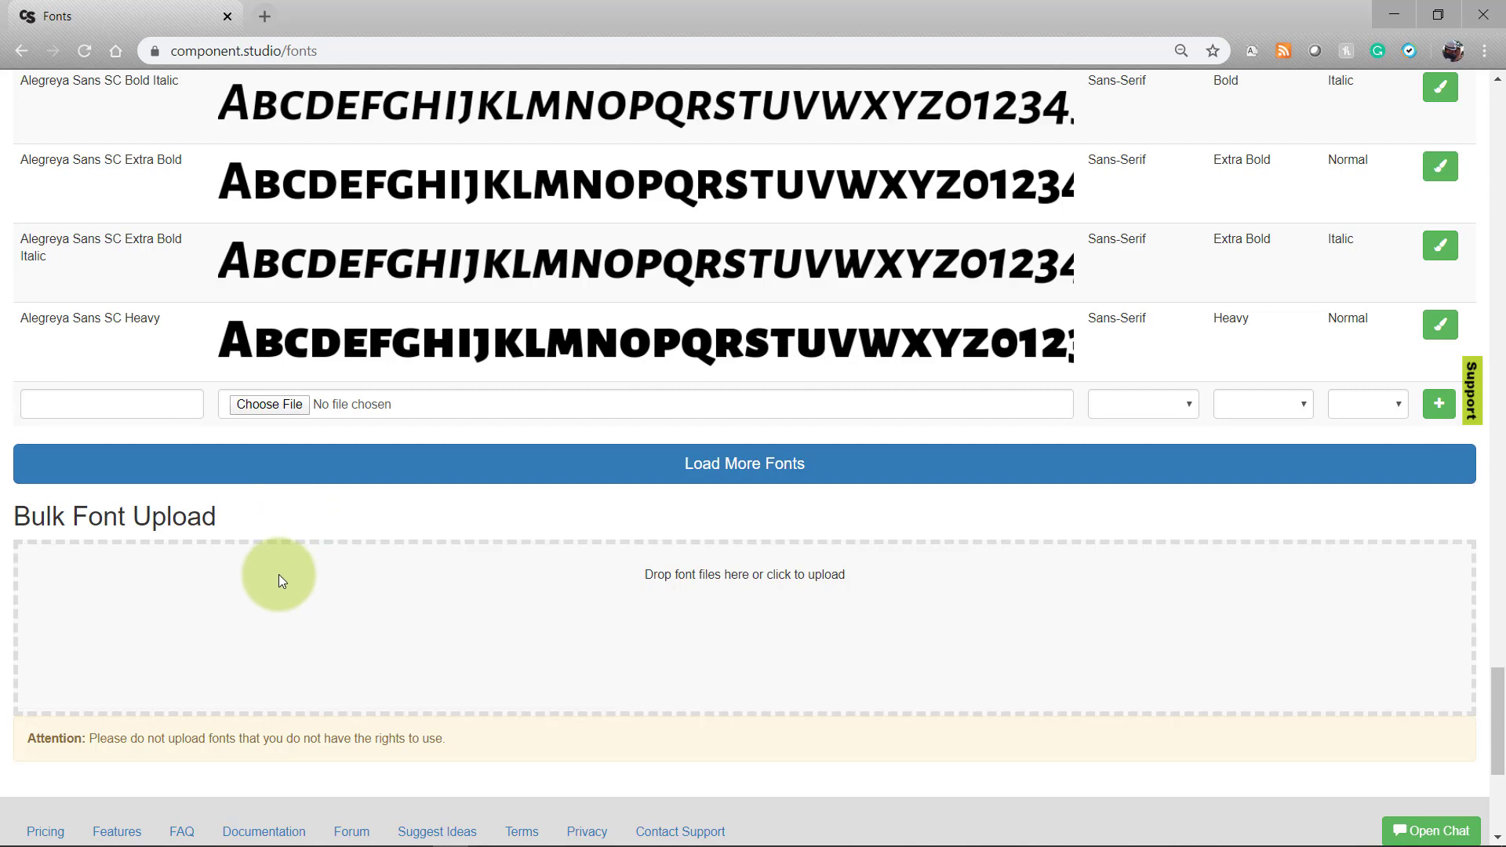
scroll(279, 574, up, 20)
Filter the library to My Fonts, add Prototype to the palette, then go to Designs
click(110, 553)
click(110, 588)
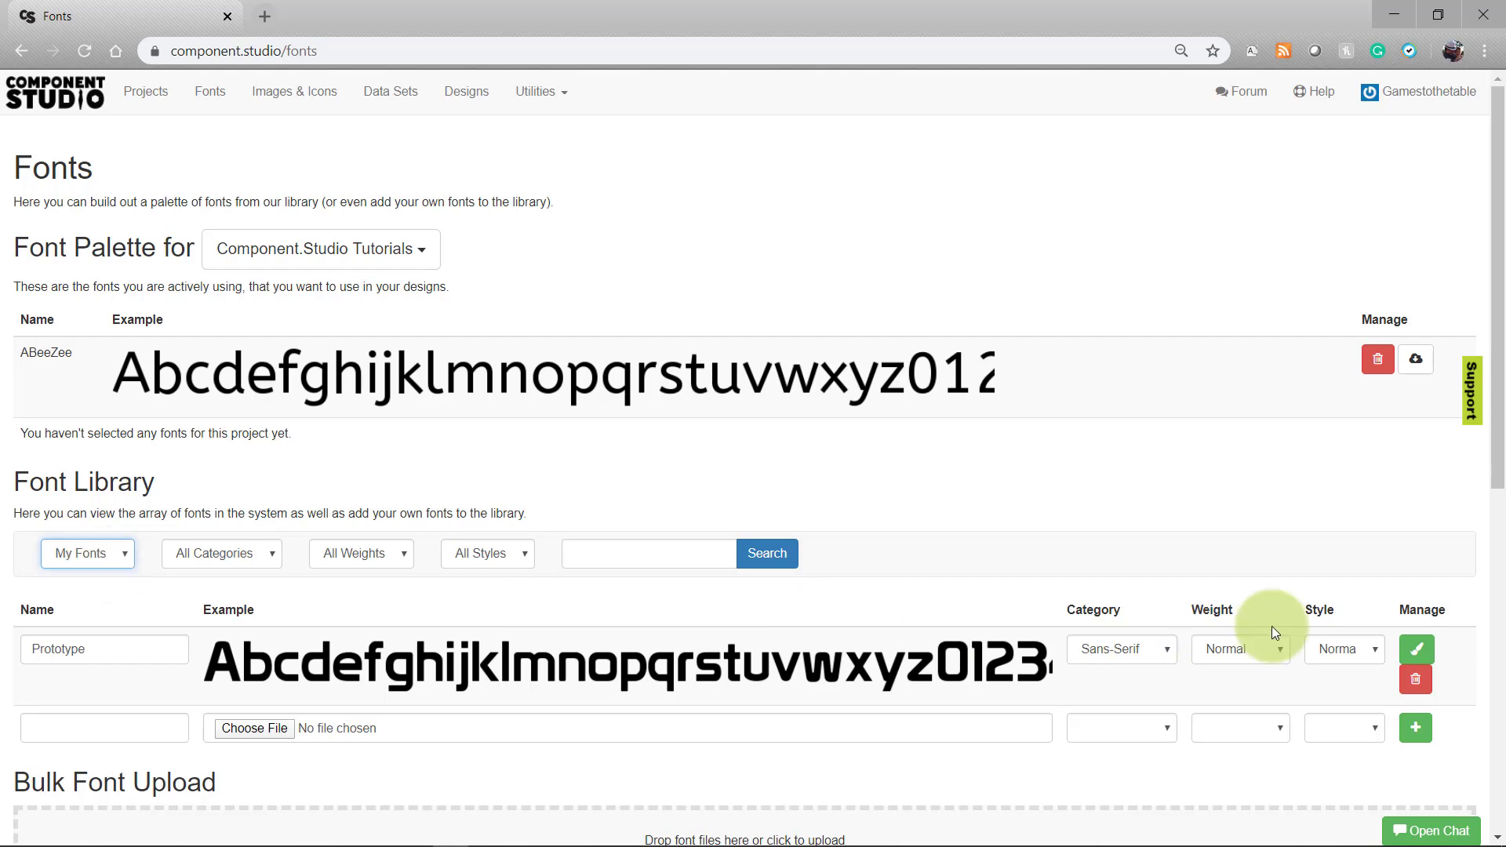
click(1419, 651)
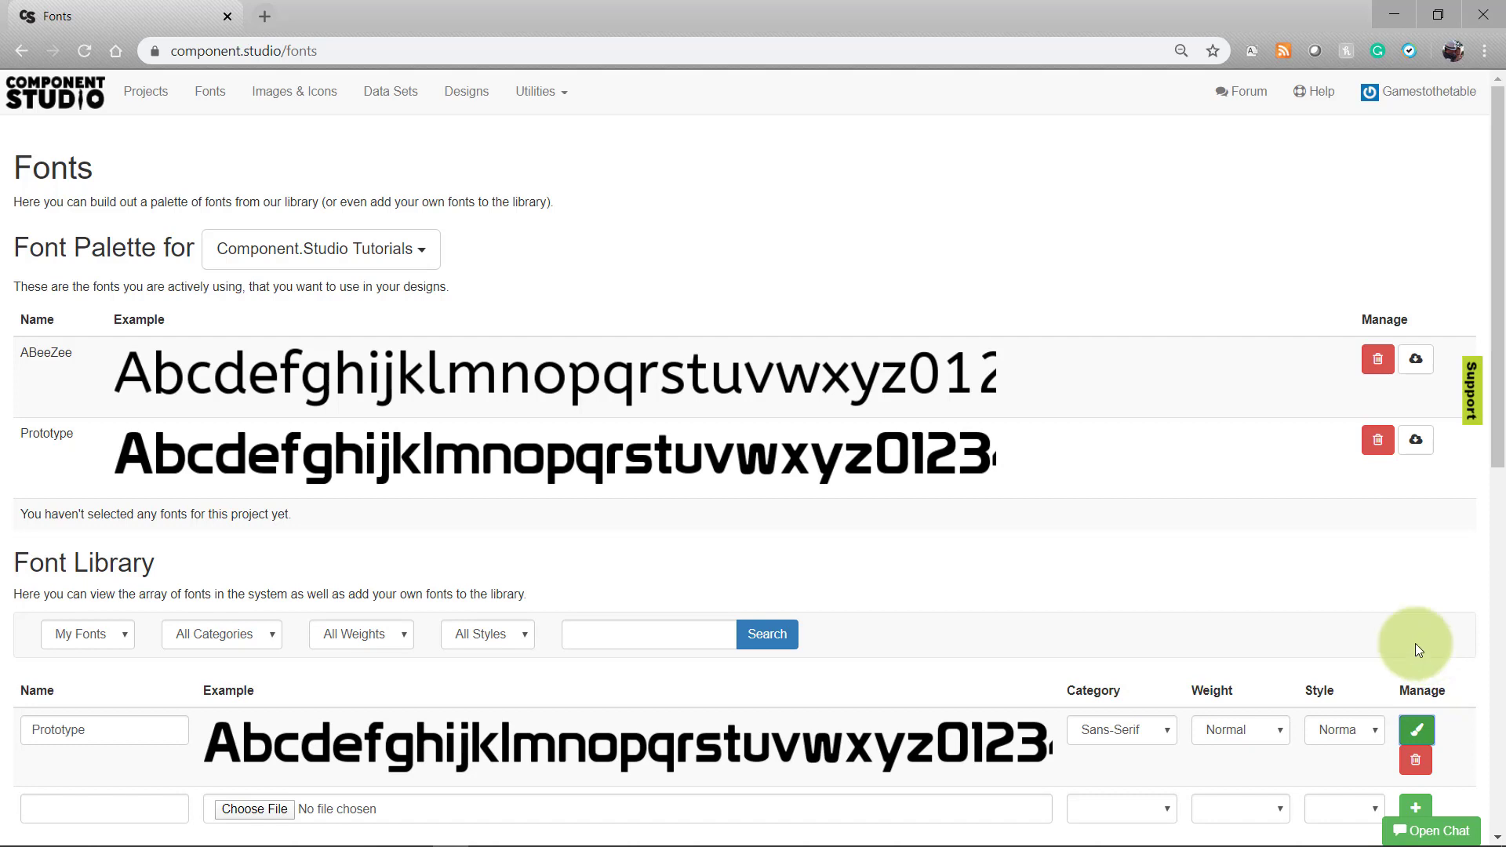
click(471, 95)
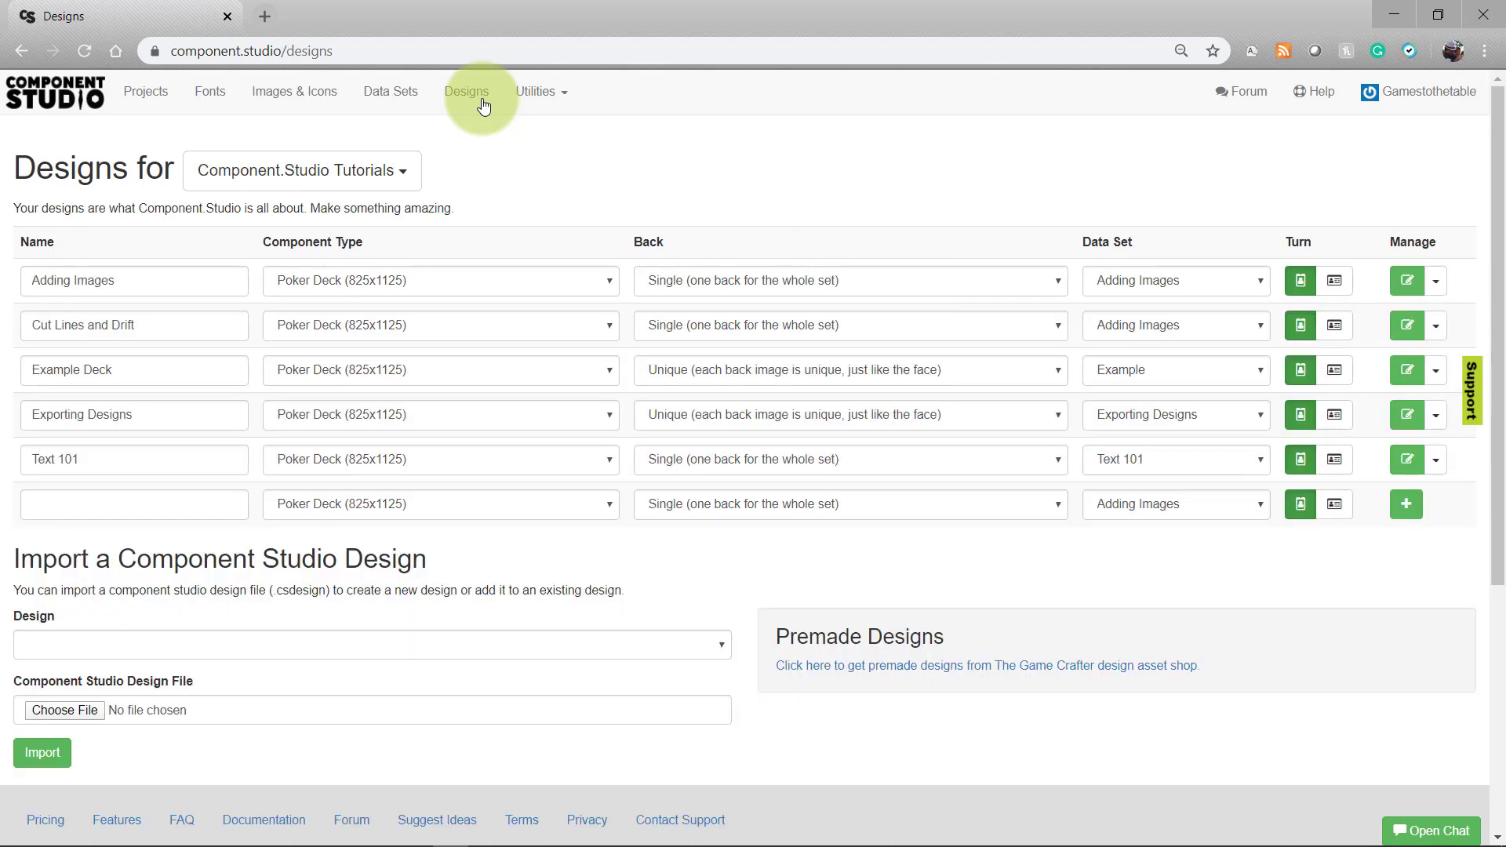
Edit the Text 101 poker card and add a text layer named 'Card Title'
click(1406, 458)
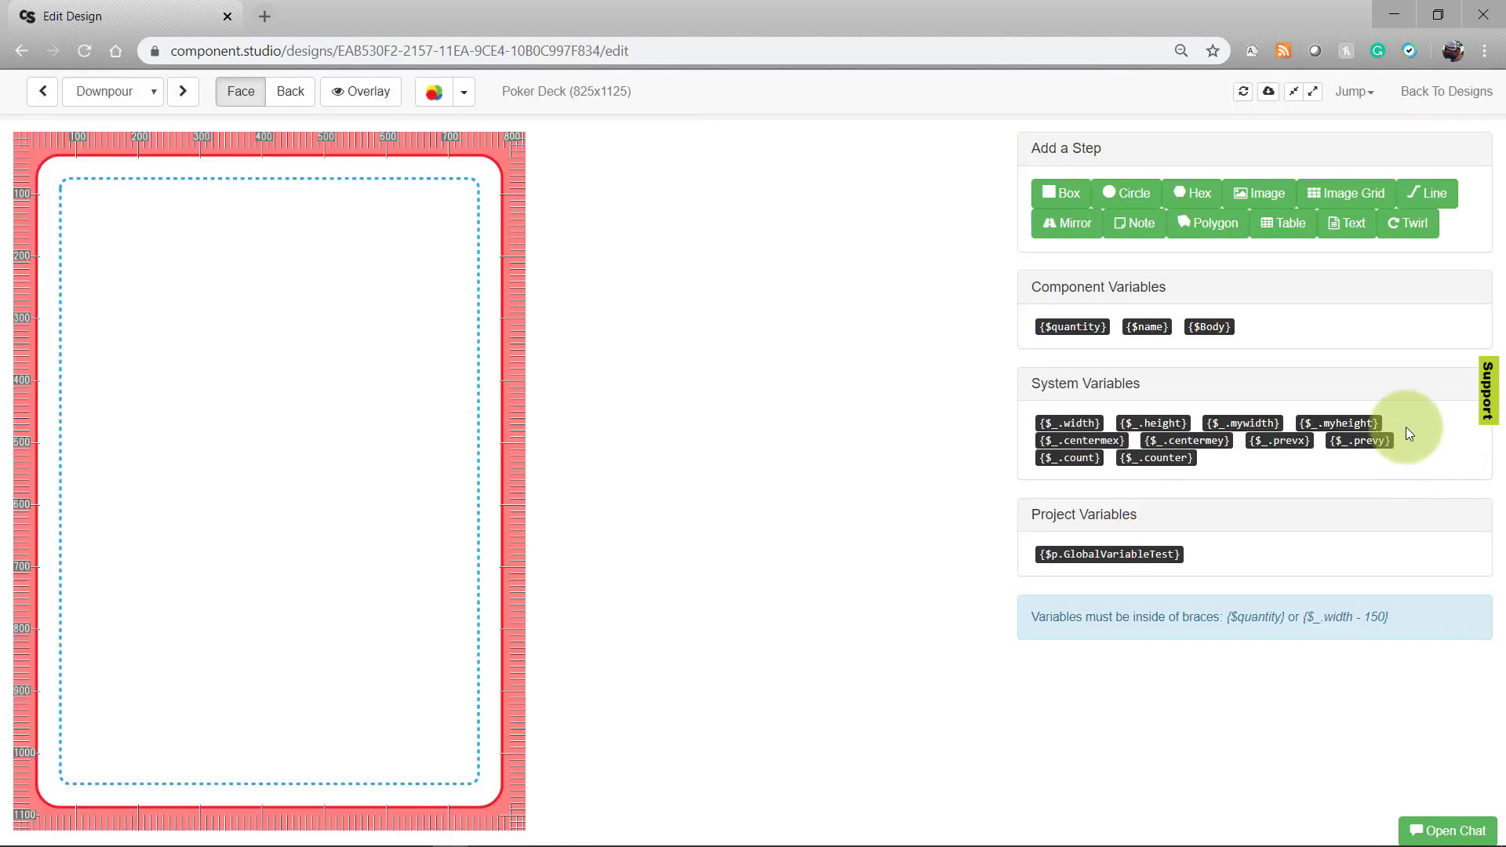
click(1355, 227)
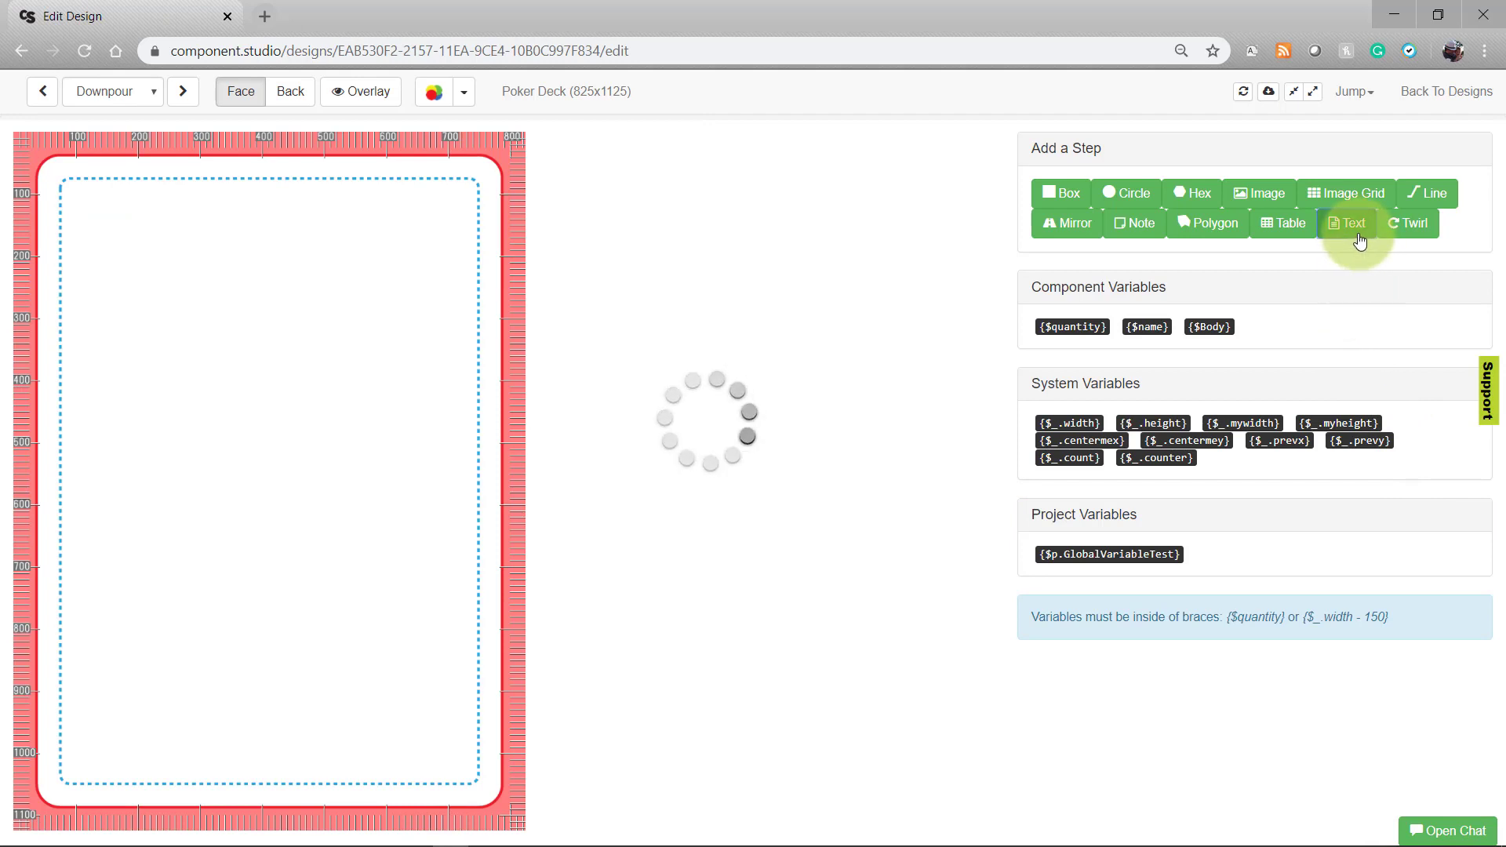
drag(1341, 156, 1120, 152)
text(Card Title)
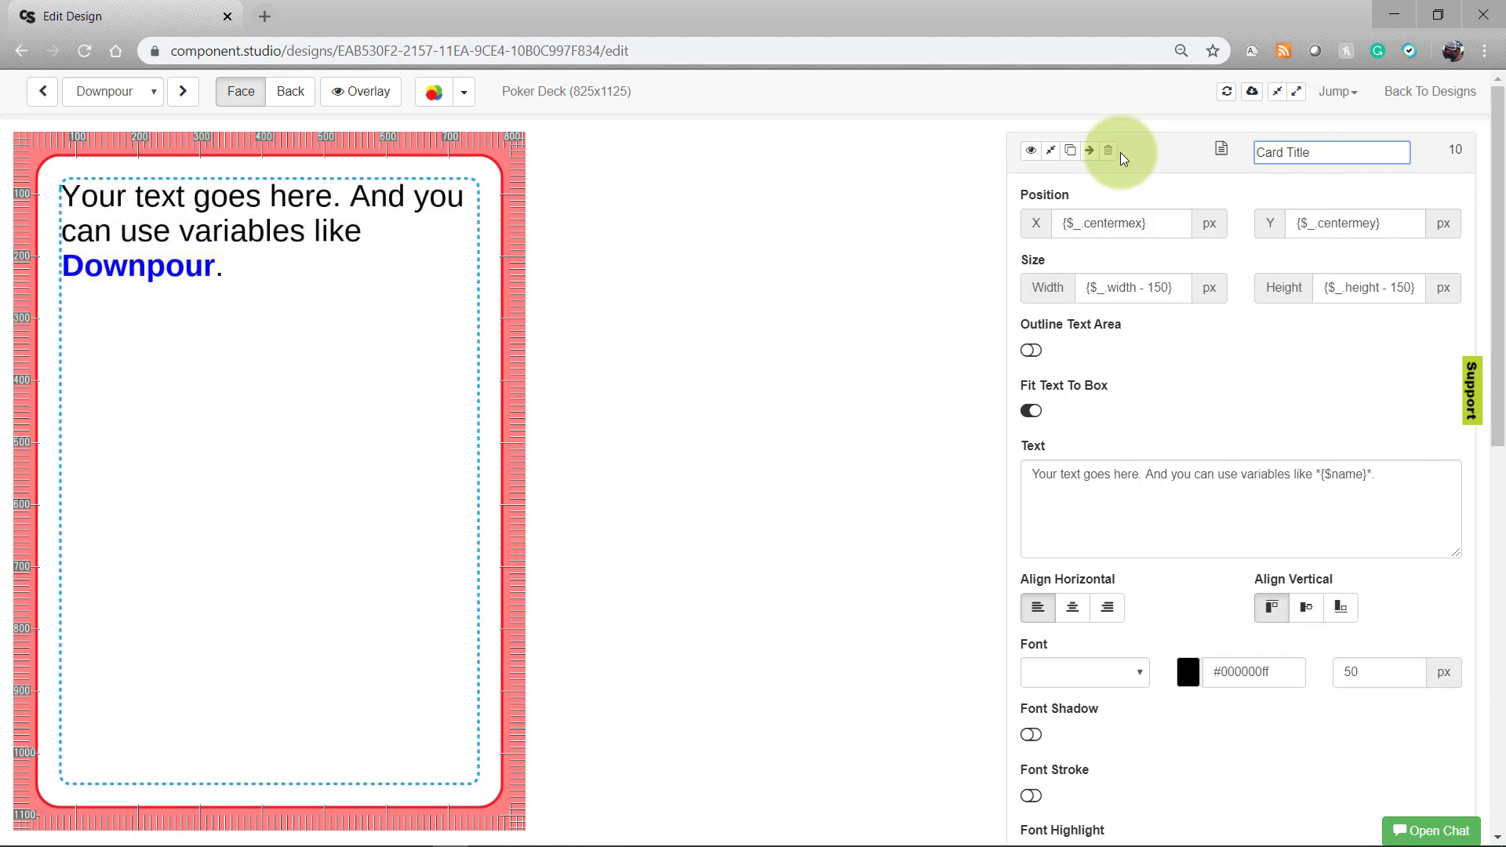
key(Return)
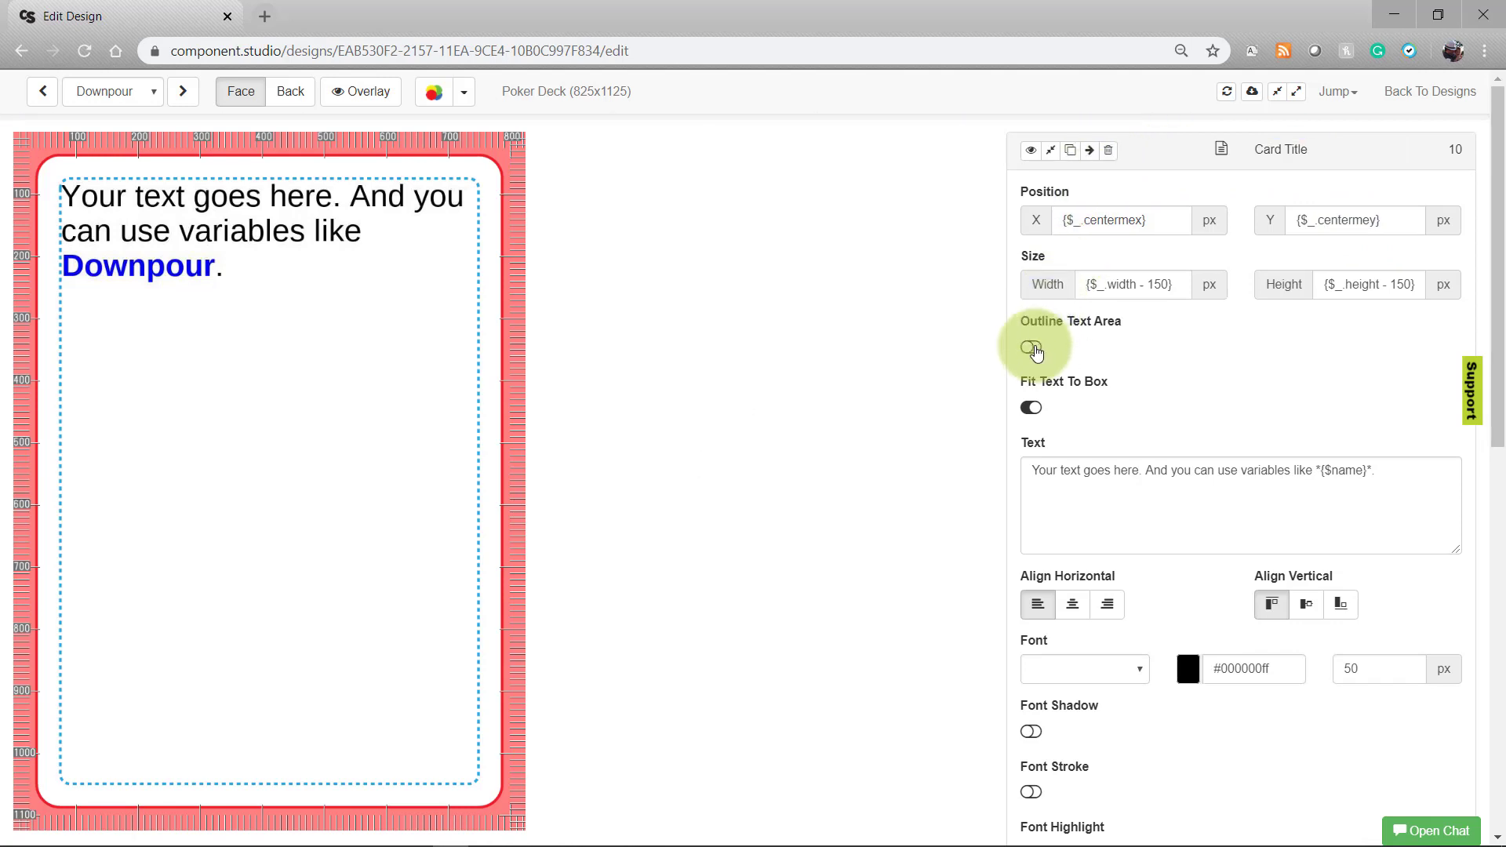
Turn on Outline Text Area and toggle the Overlay guides off and back on
click(1032, 349)
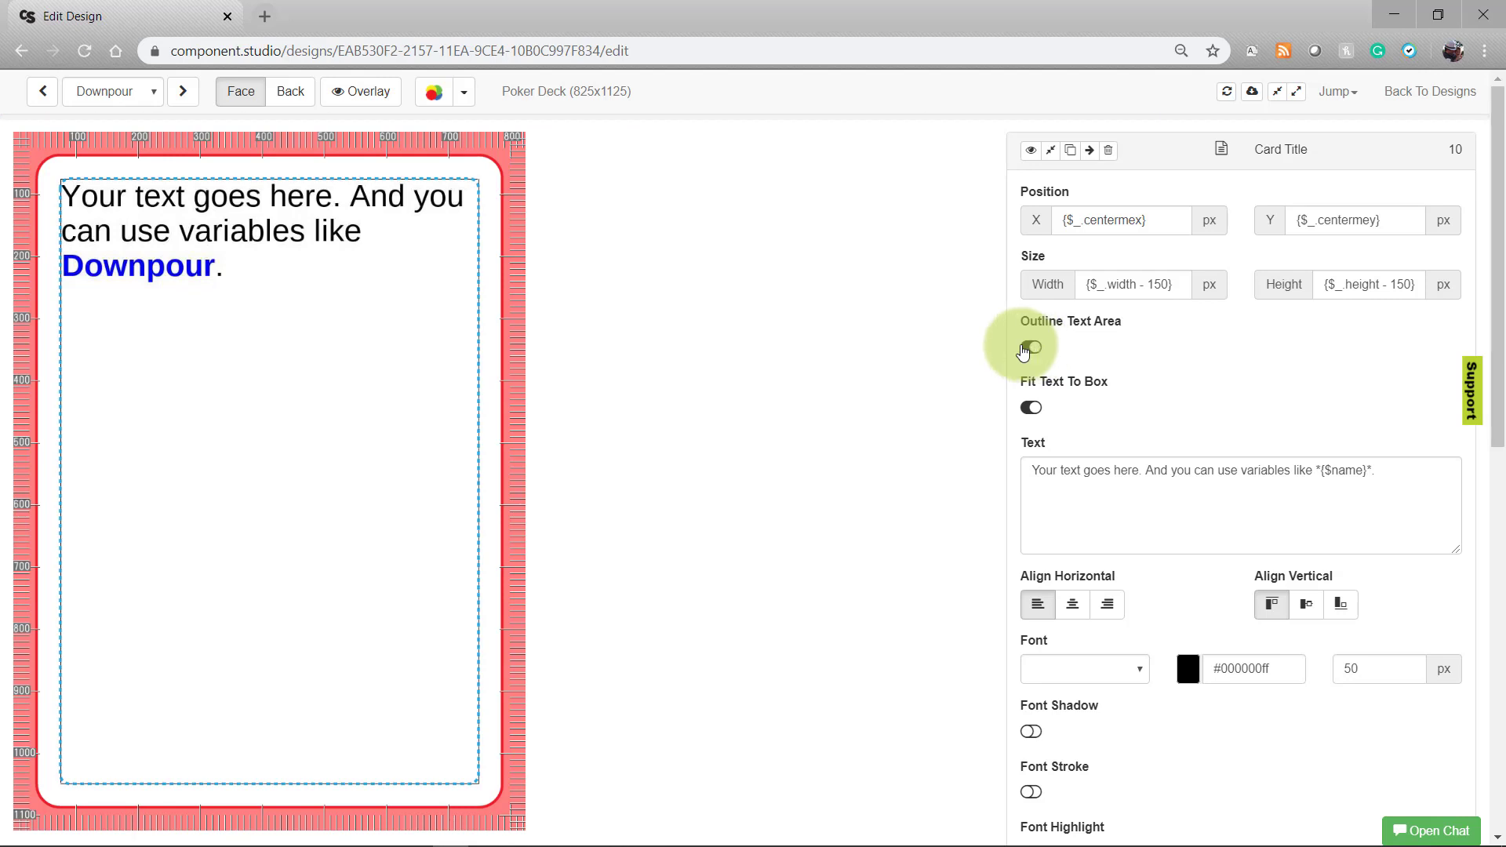
click(391, 98)
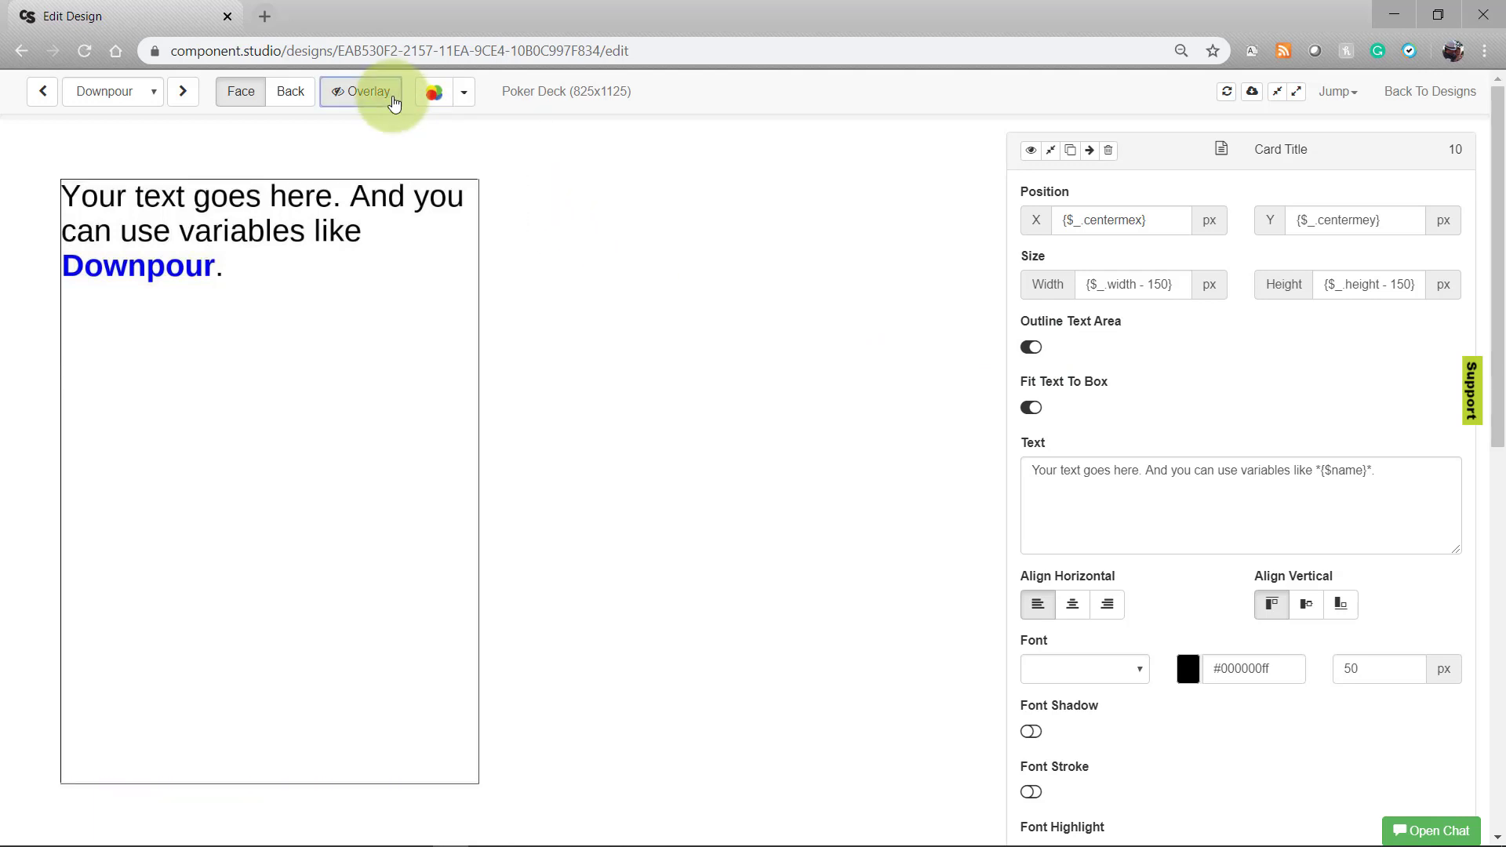
click(393, 100)
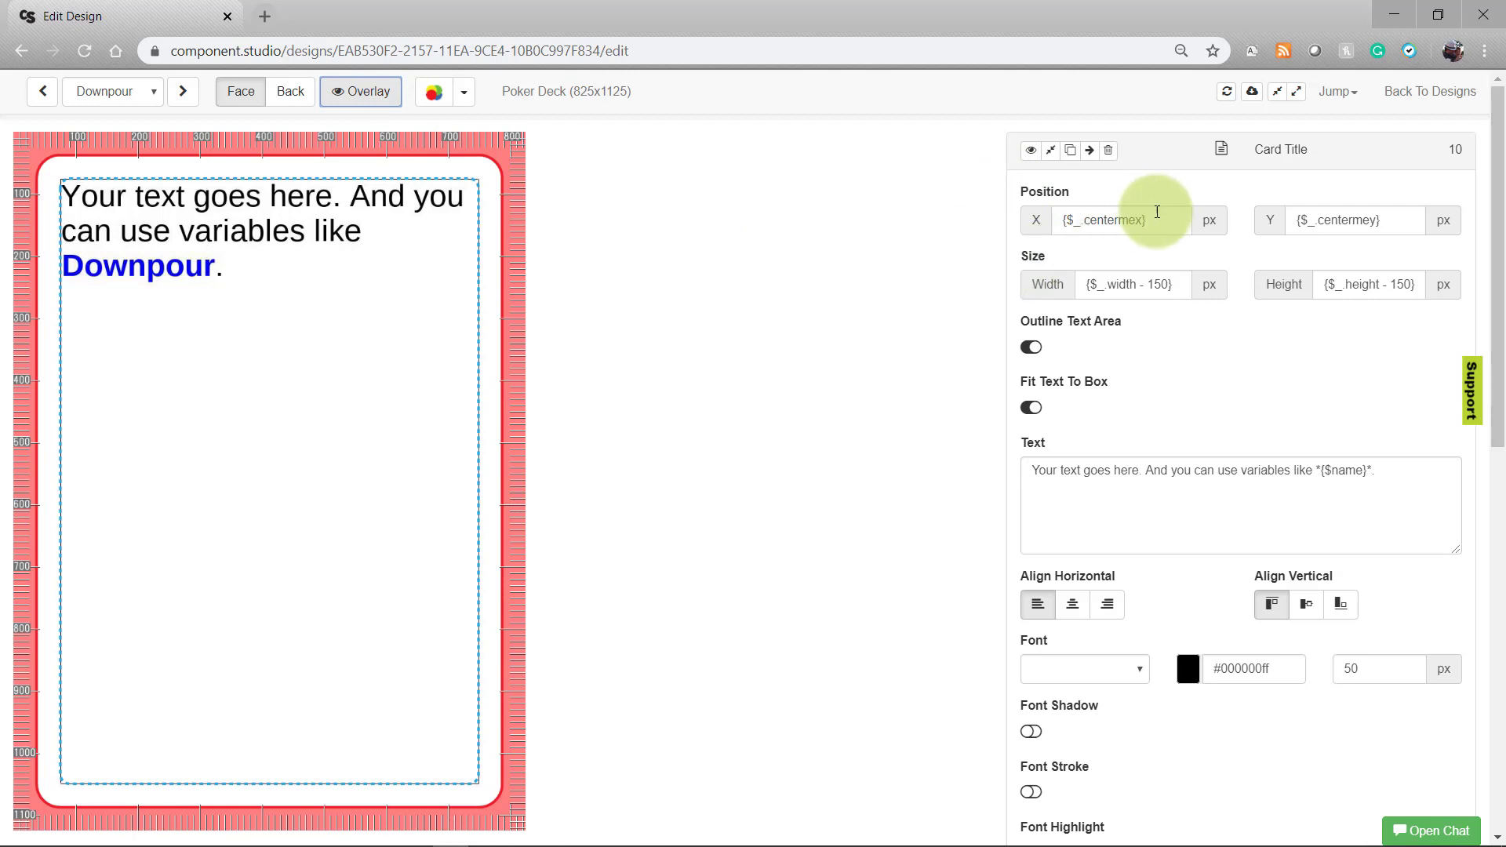
Set Card Title to X 400, Y 500, and width {$_width - 475}
drag(1143, 219, 904, 229)
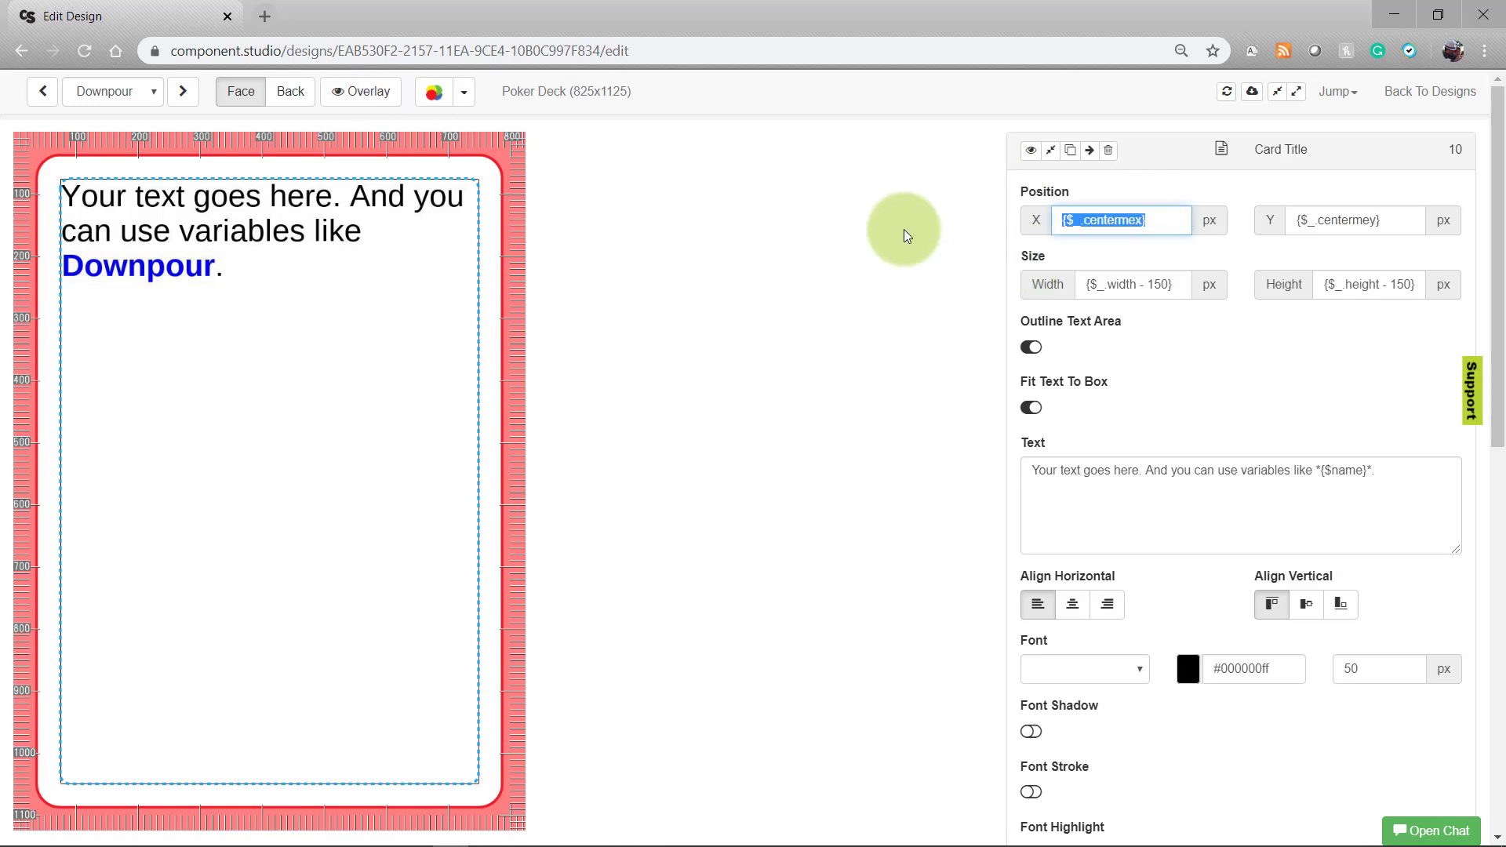
text(400)
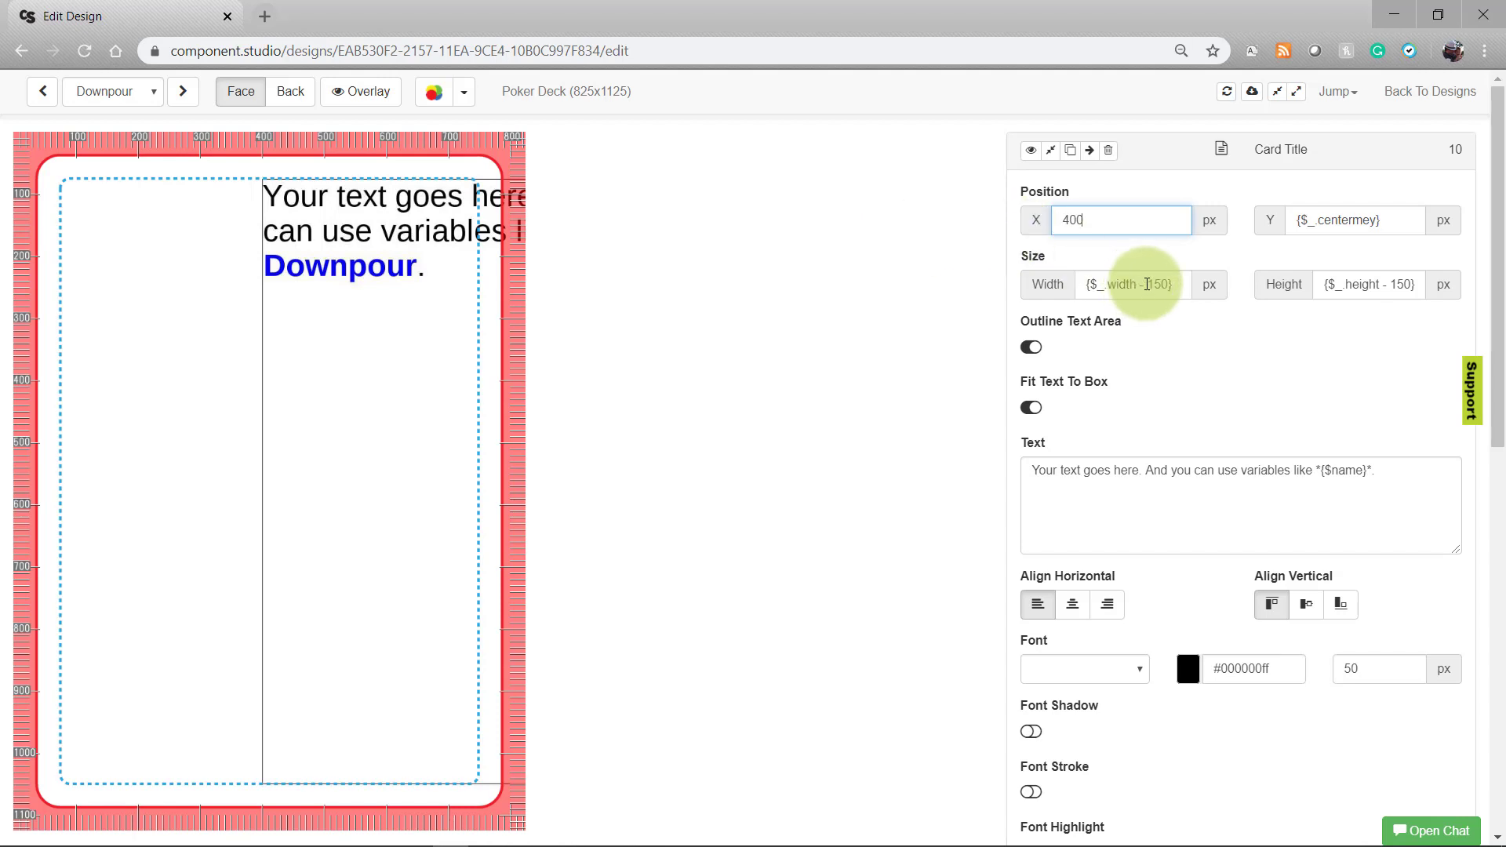
drag(1147, 285, 1168, 287)
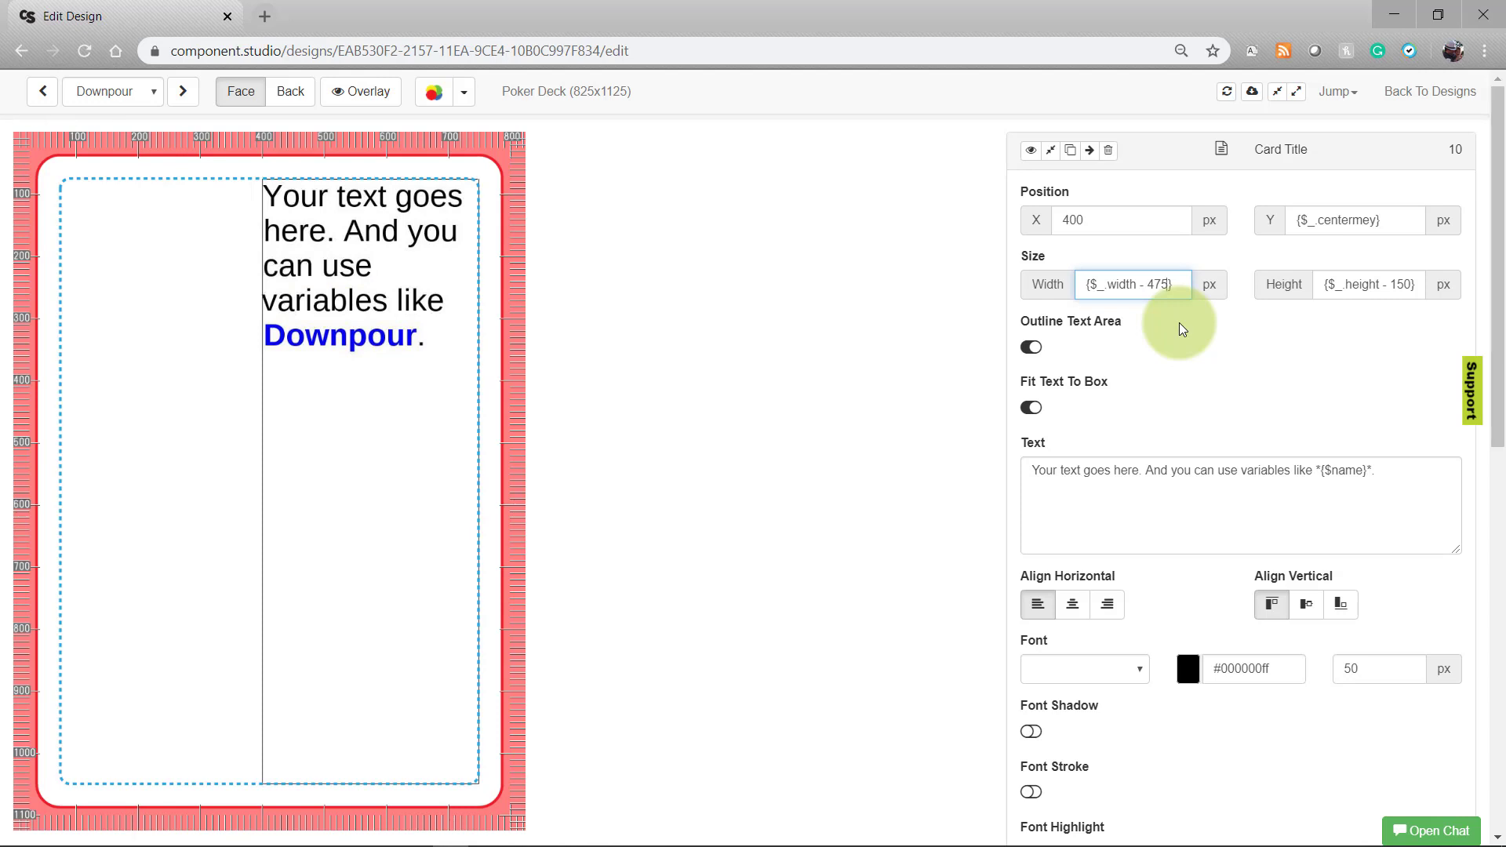
drag(1401, 221, 1278, 259)
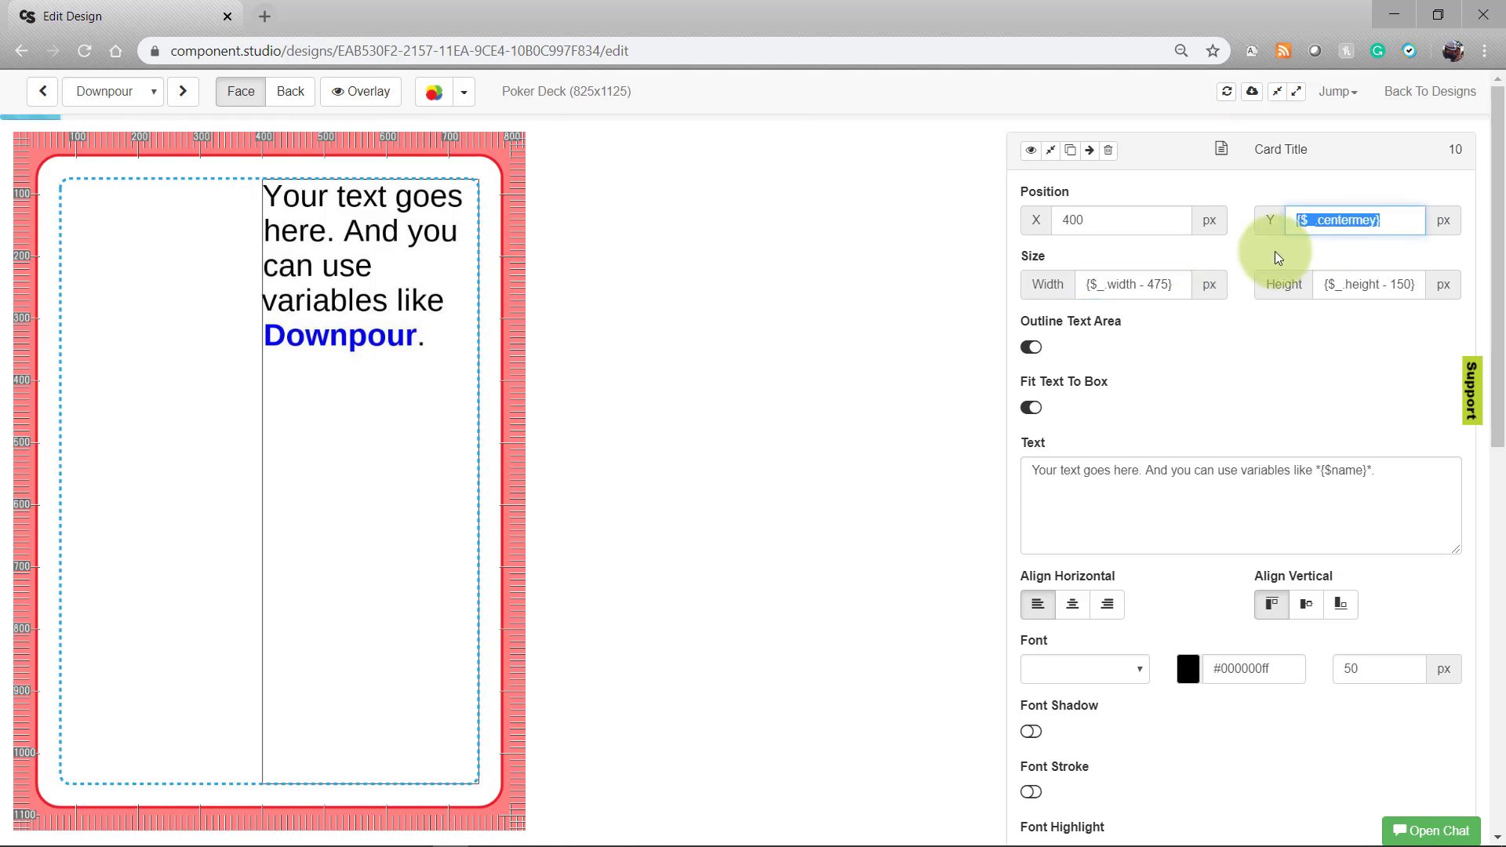
text(500)
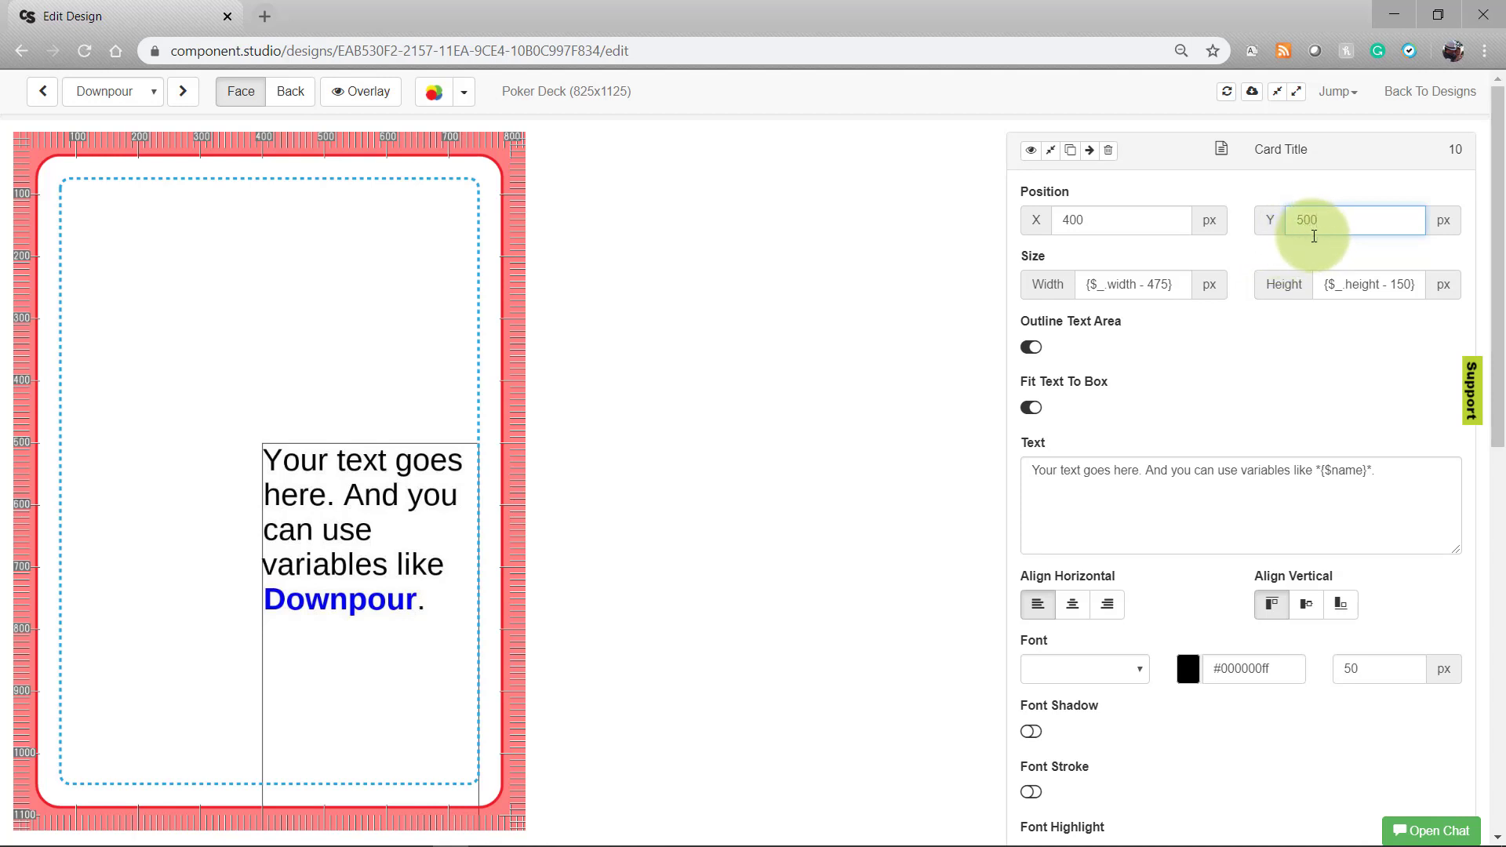
Try height offsets 575 and 150, then delete the Card Title text layer
double_click(1397, 284)
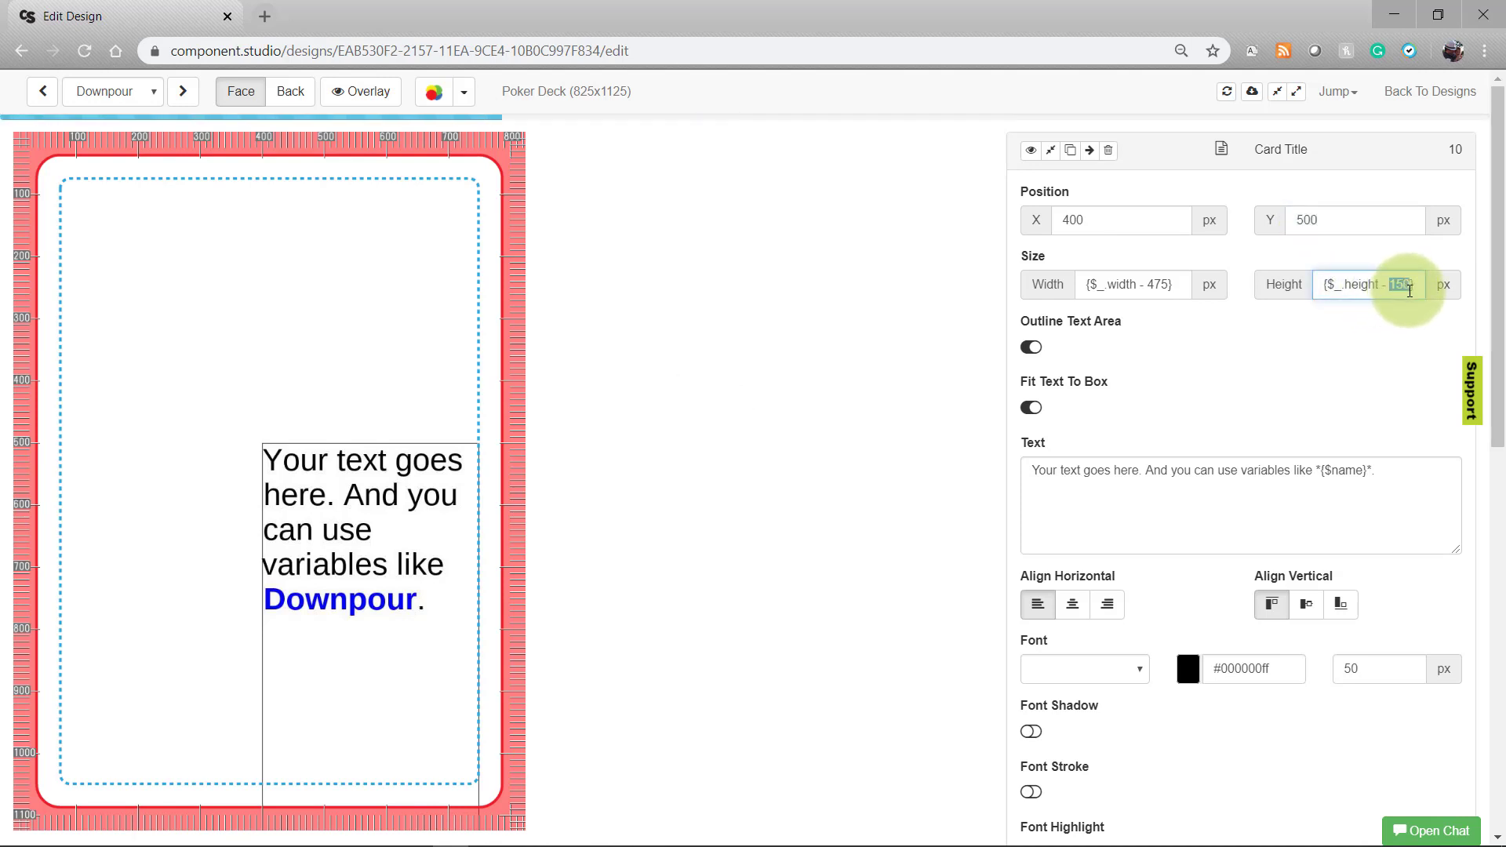
text(575)
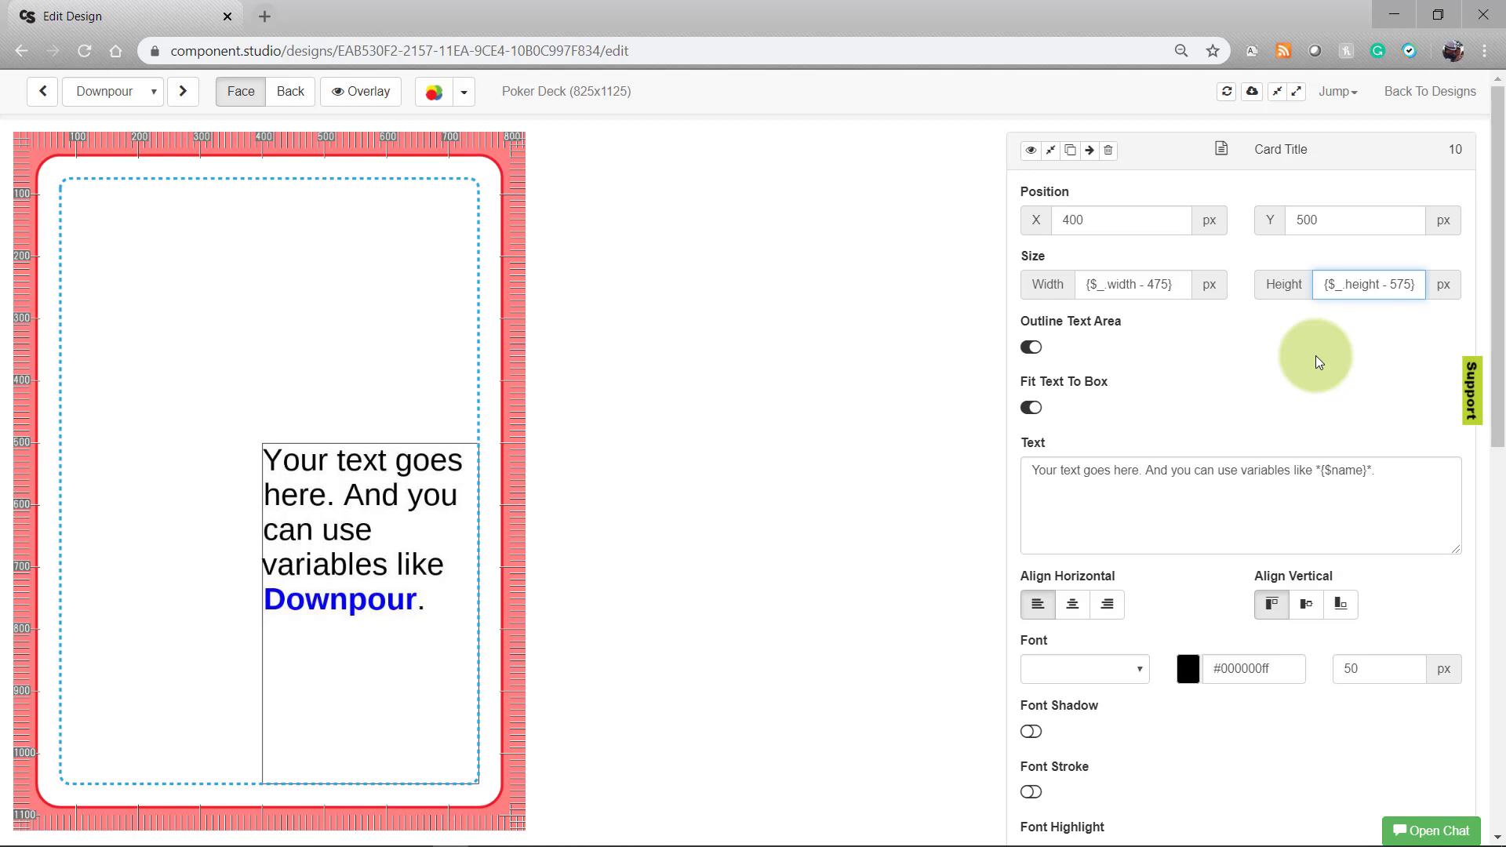
click(1073, 405)
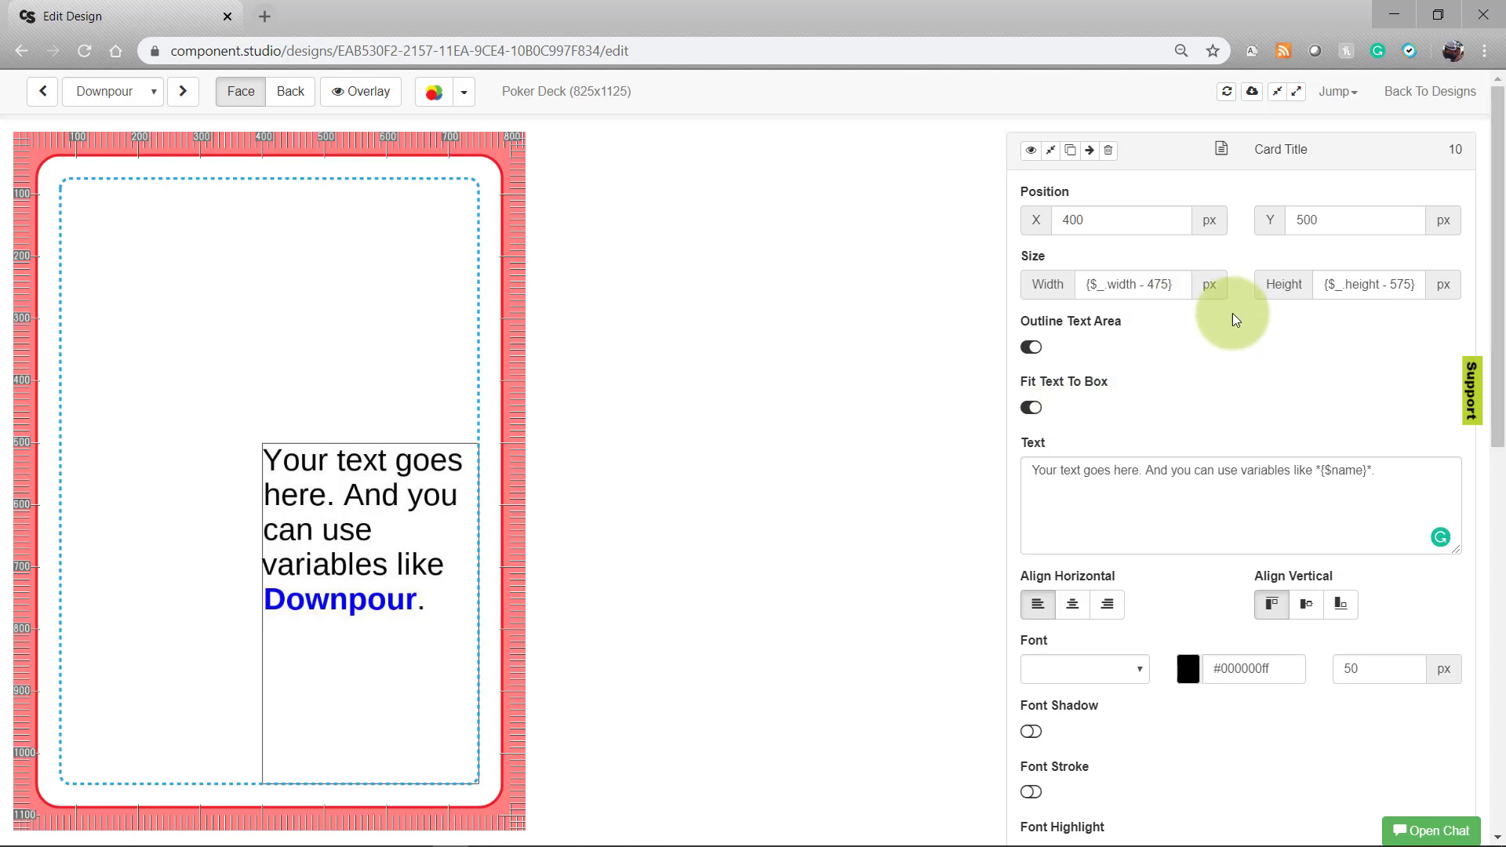
triple_click(1340, 284)
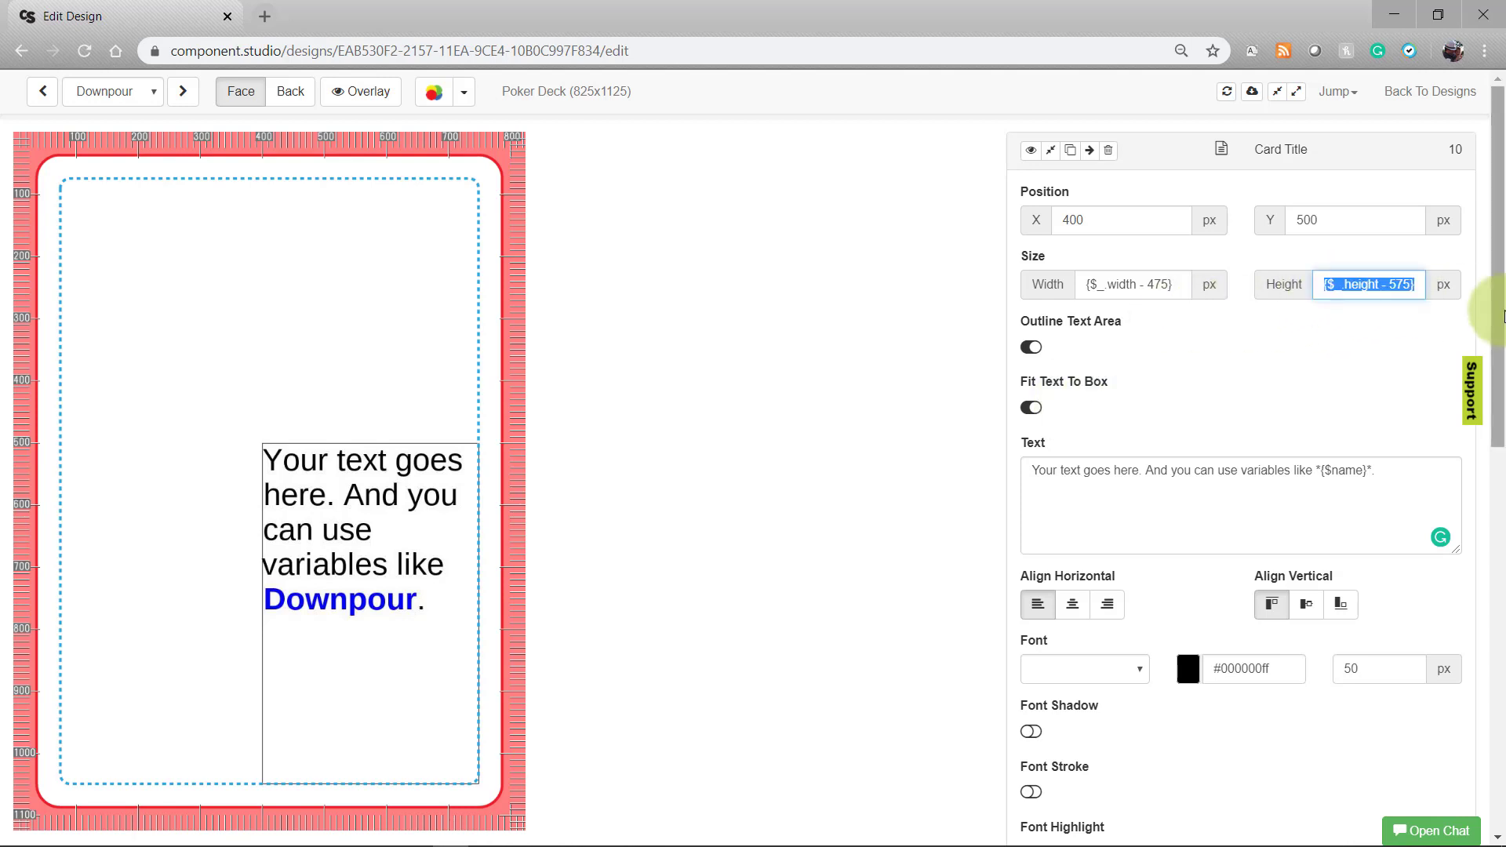
text(150)
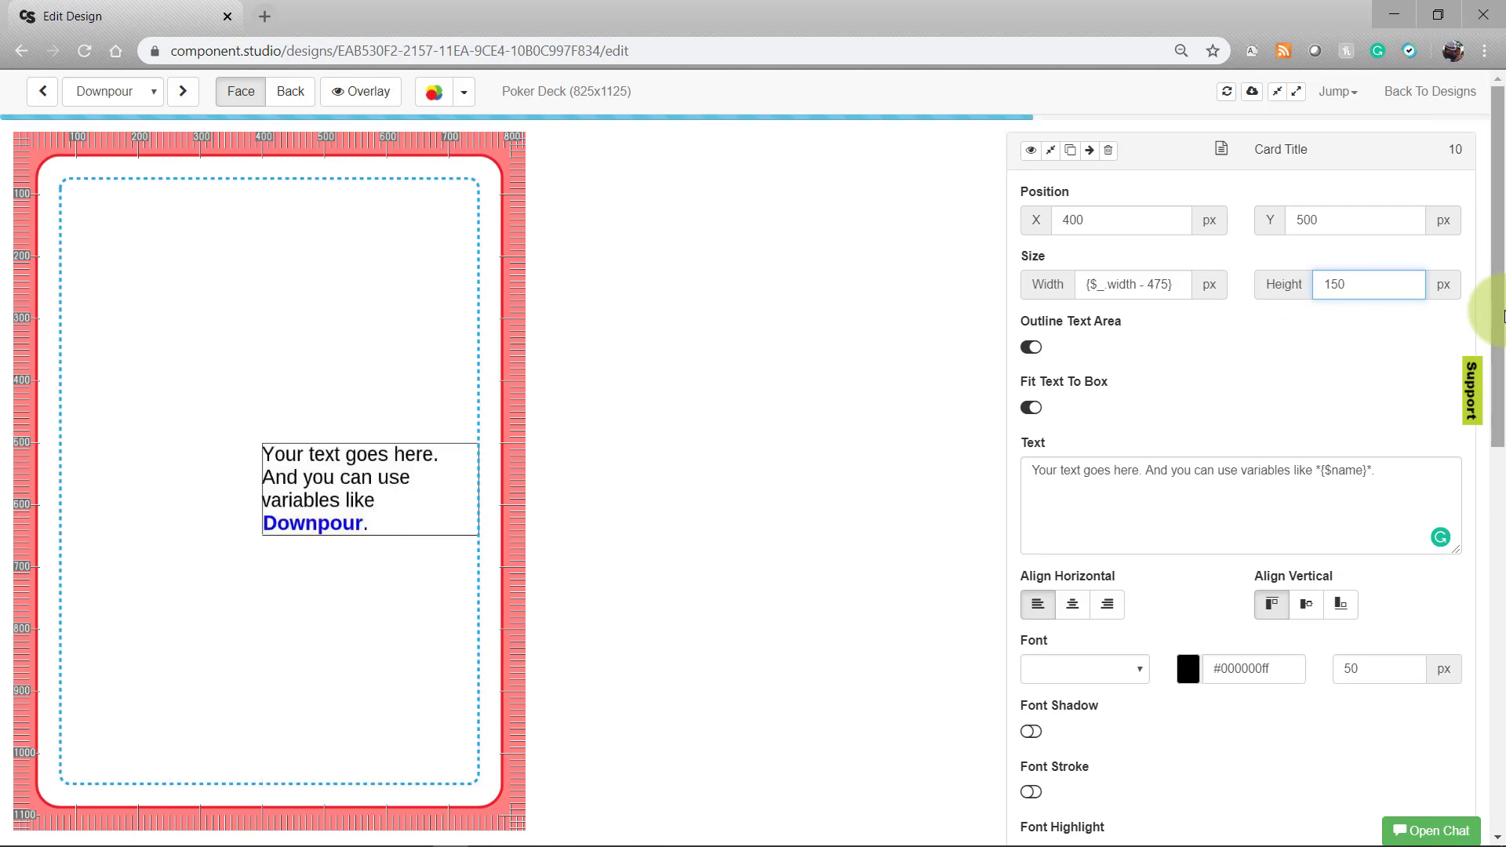
click(1110, 151)
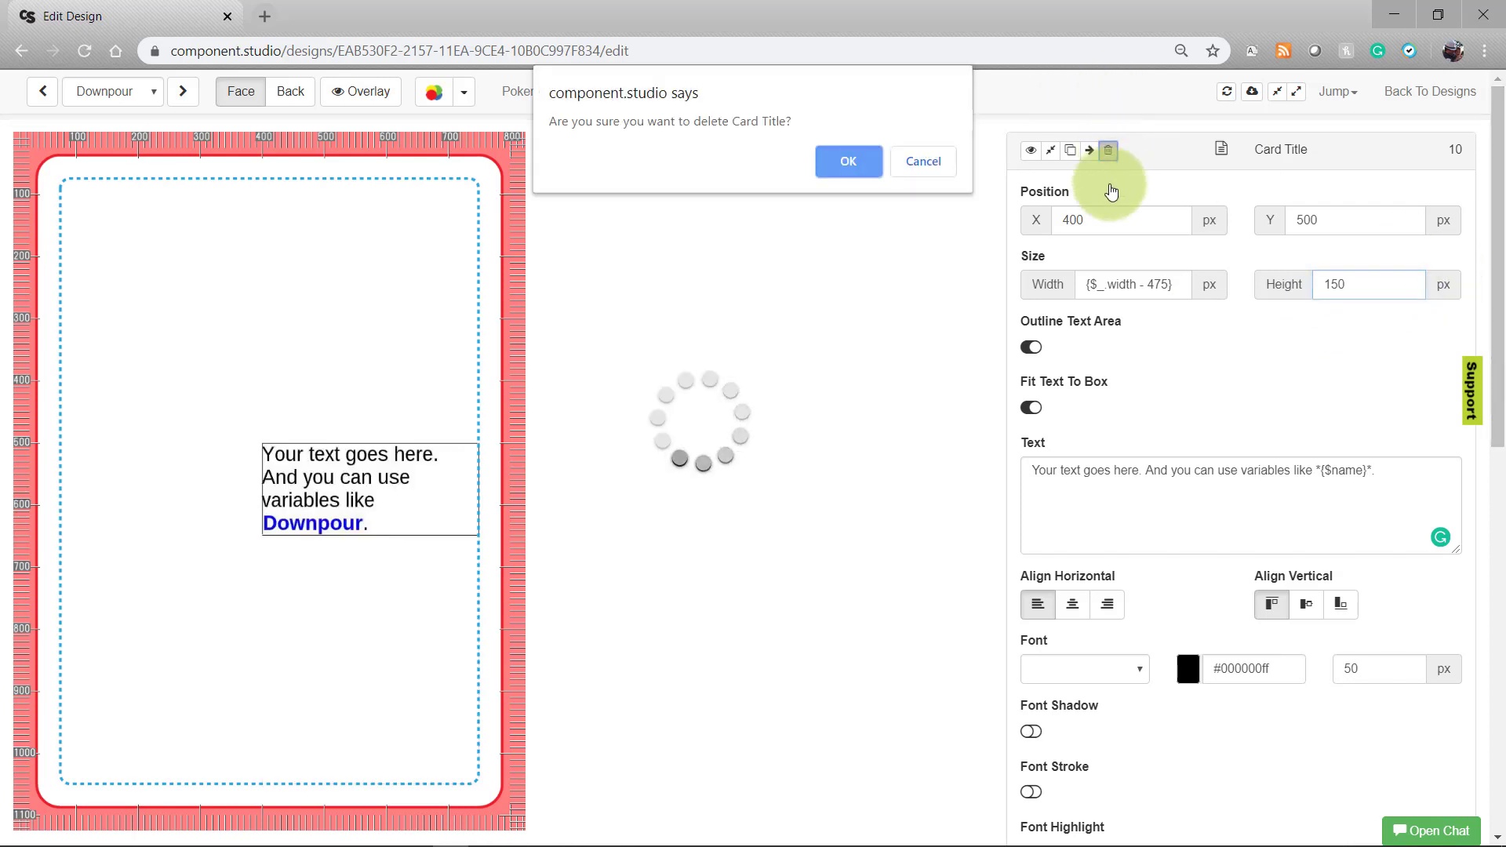
click(826, 173)
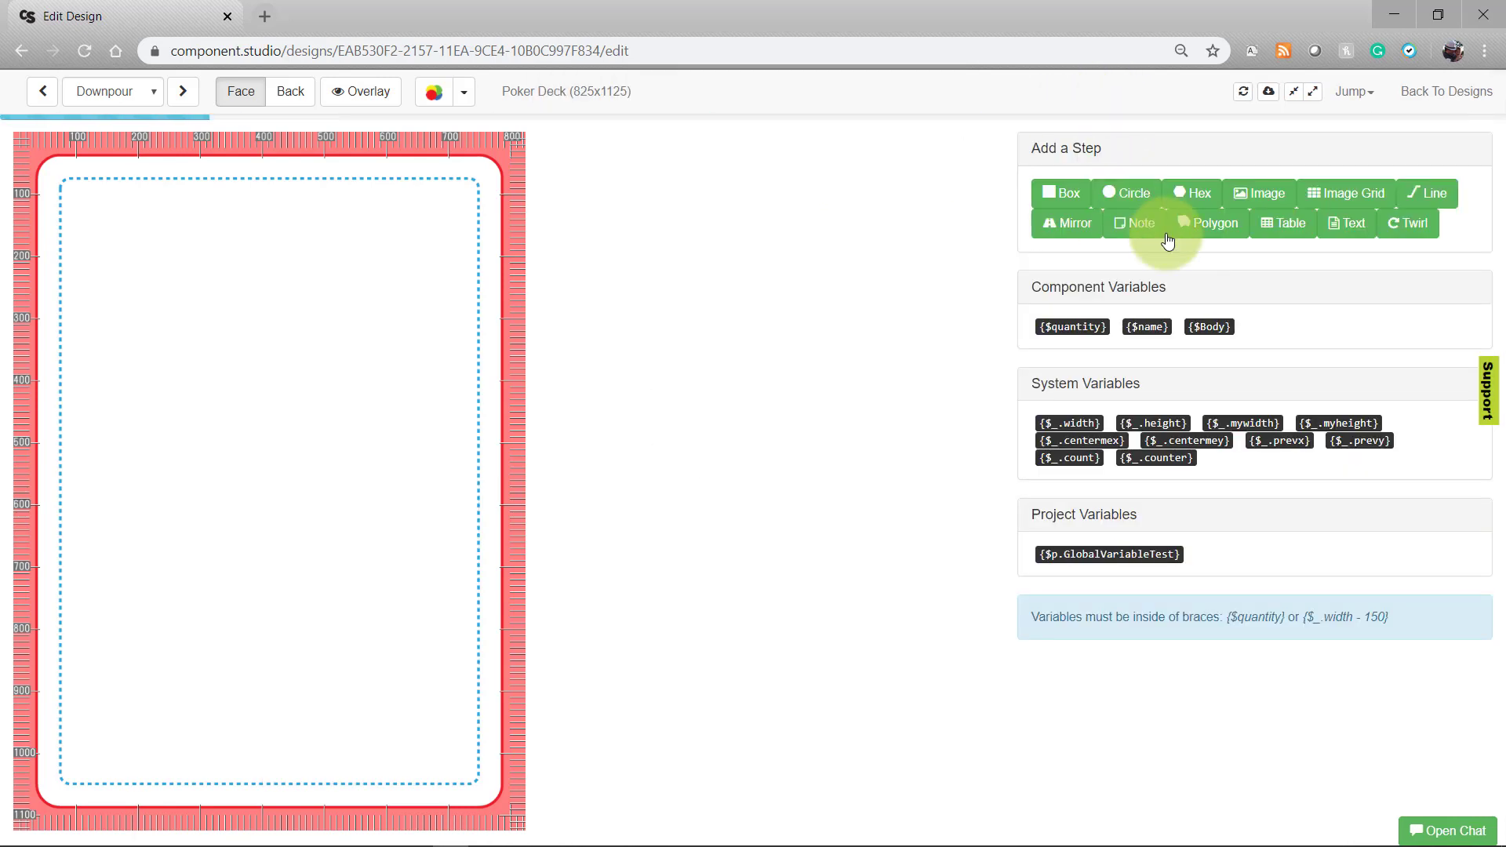
Add a new text step with text aligned right horizontally and bottom vertically
click(1357, 227)
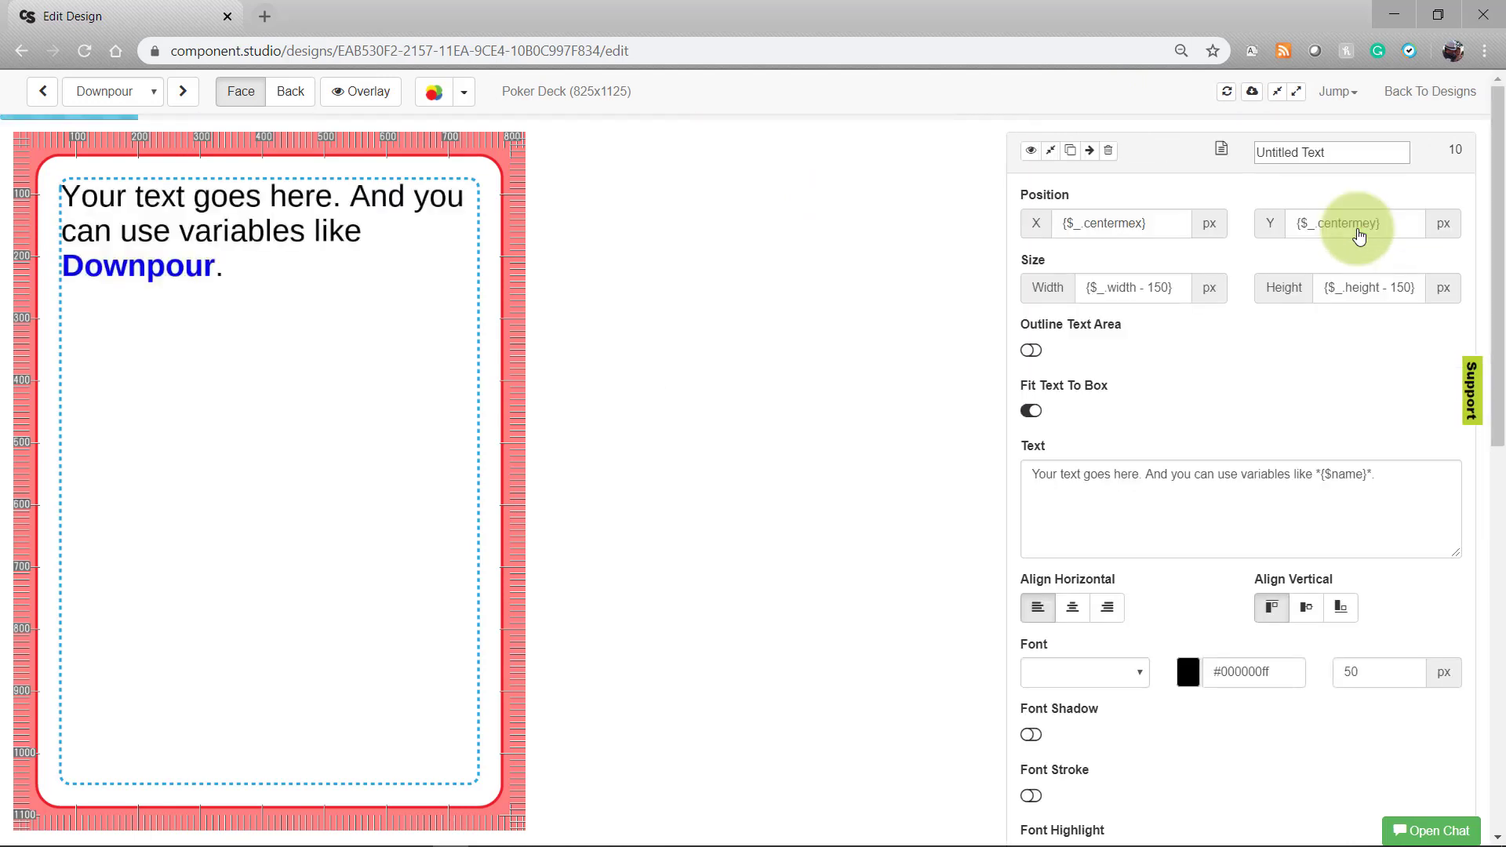
scroll(1355, 226, down, 4)
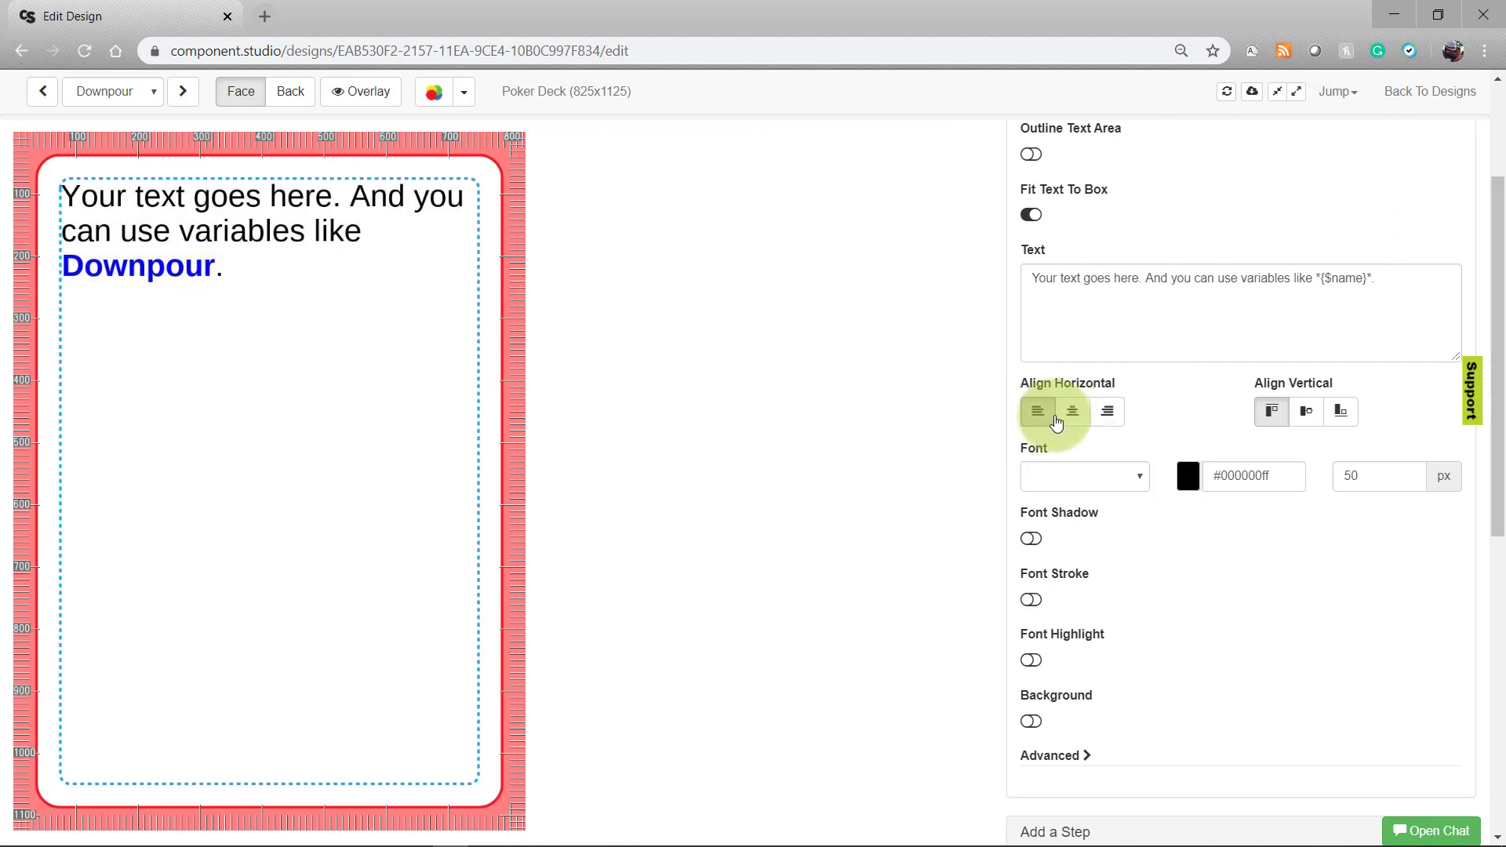
click(1071, 418)
click(1102, 418)
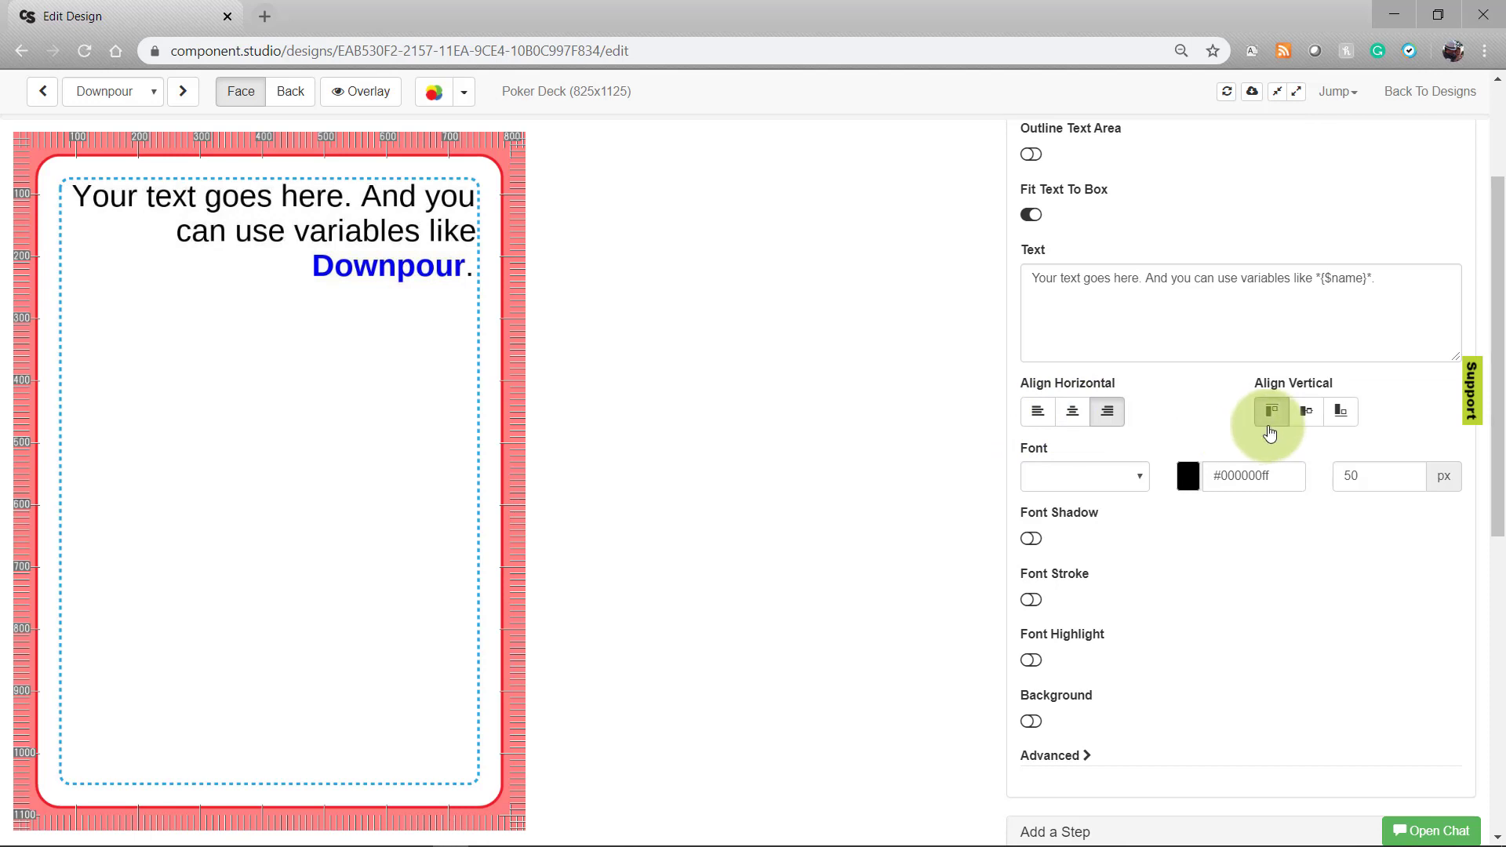
click(1293, 427)
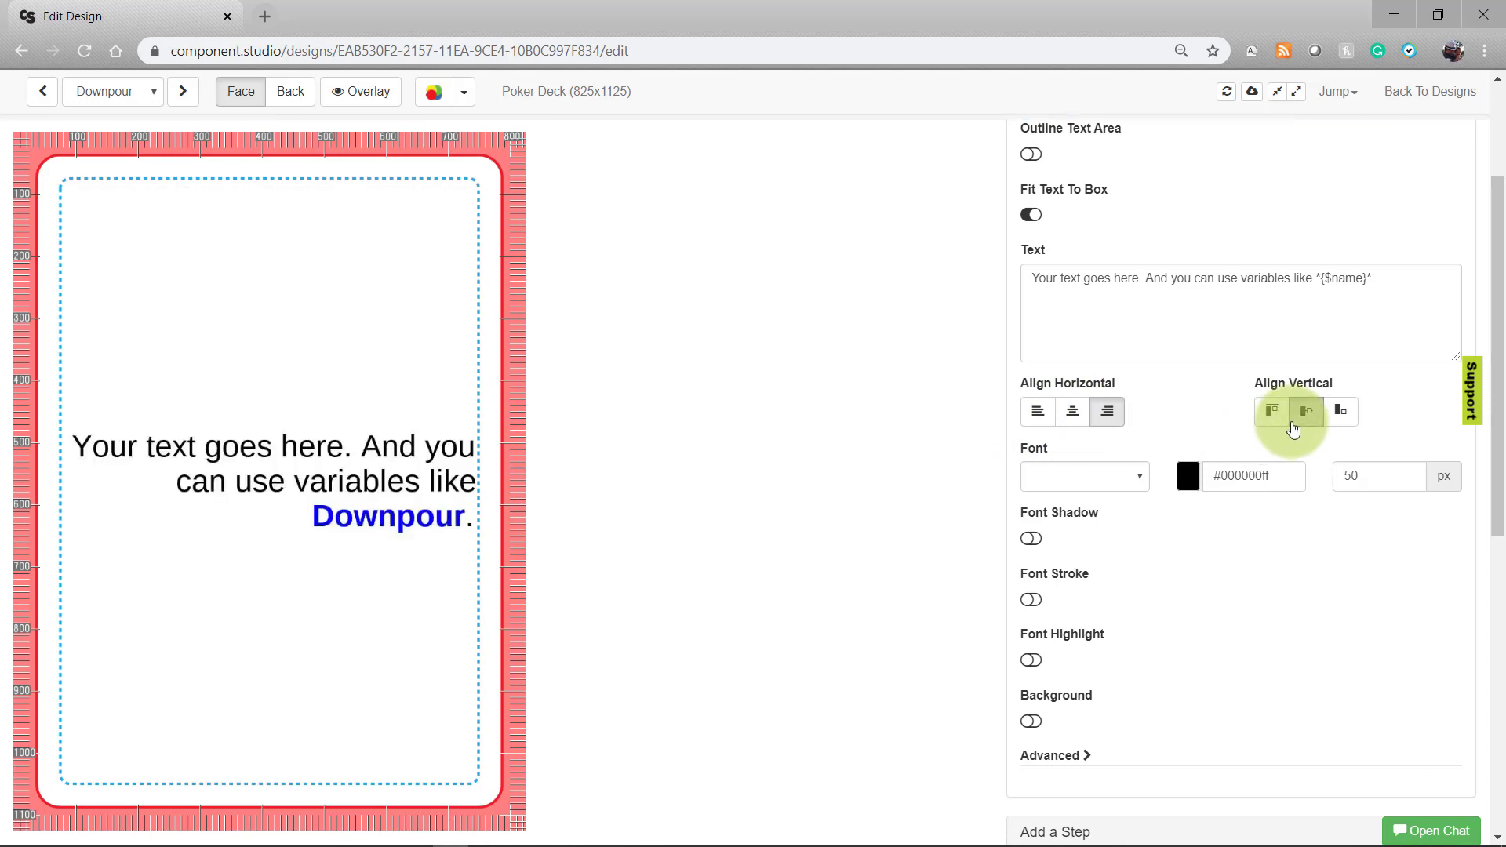
click(1340, 416)
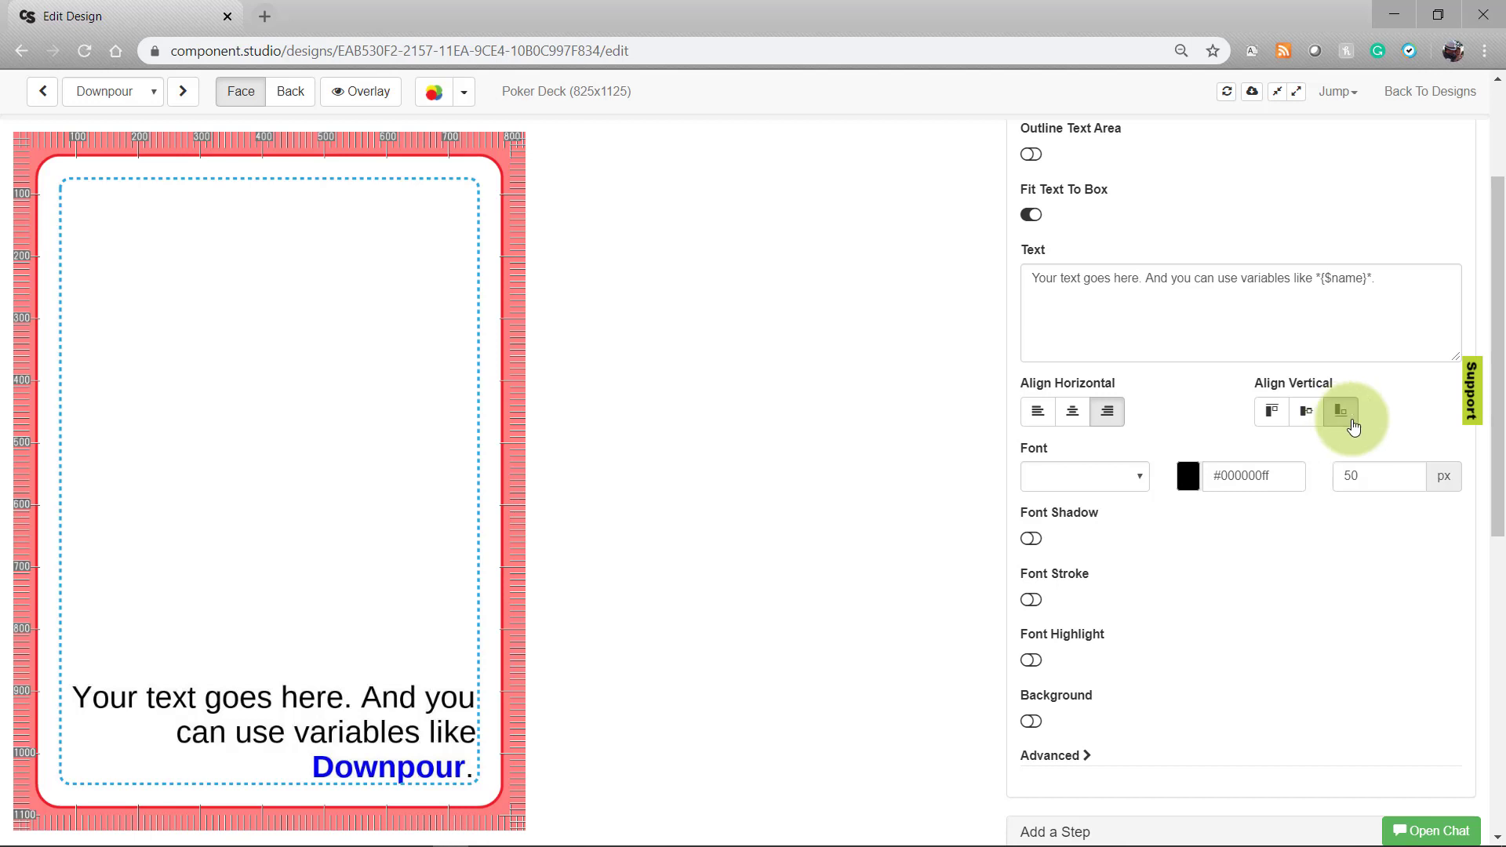
click(1138, 480)
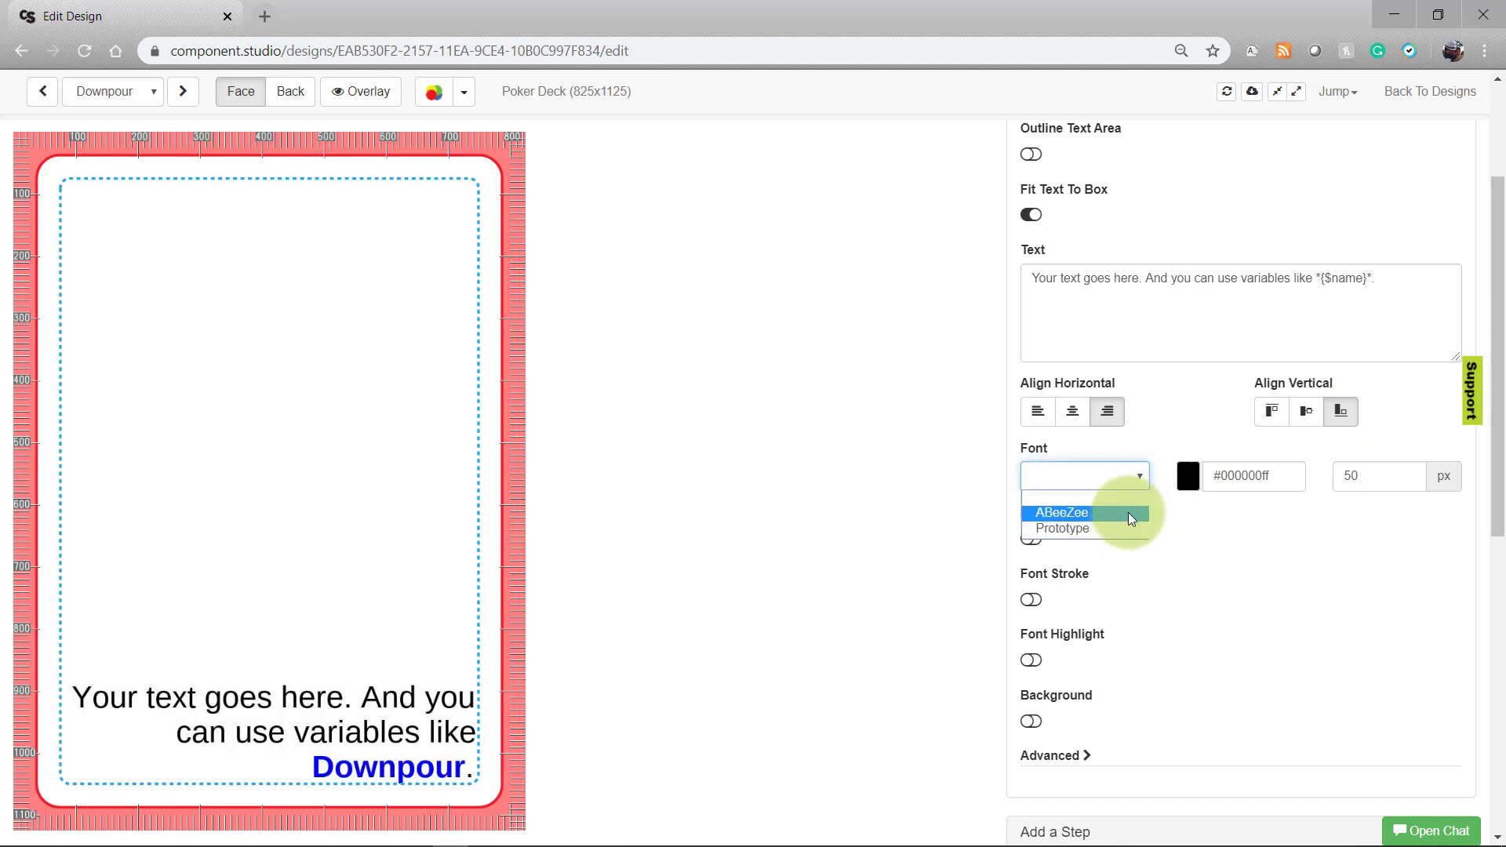
Style the text in ABeeZee, light blue #66CDDEFF, at 100 px
click(1135, 535)
click(1129, 477)
click(1126, 510)
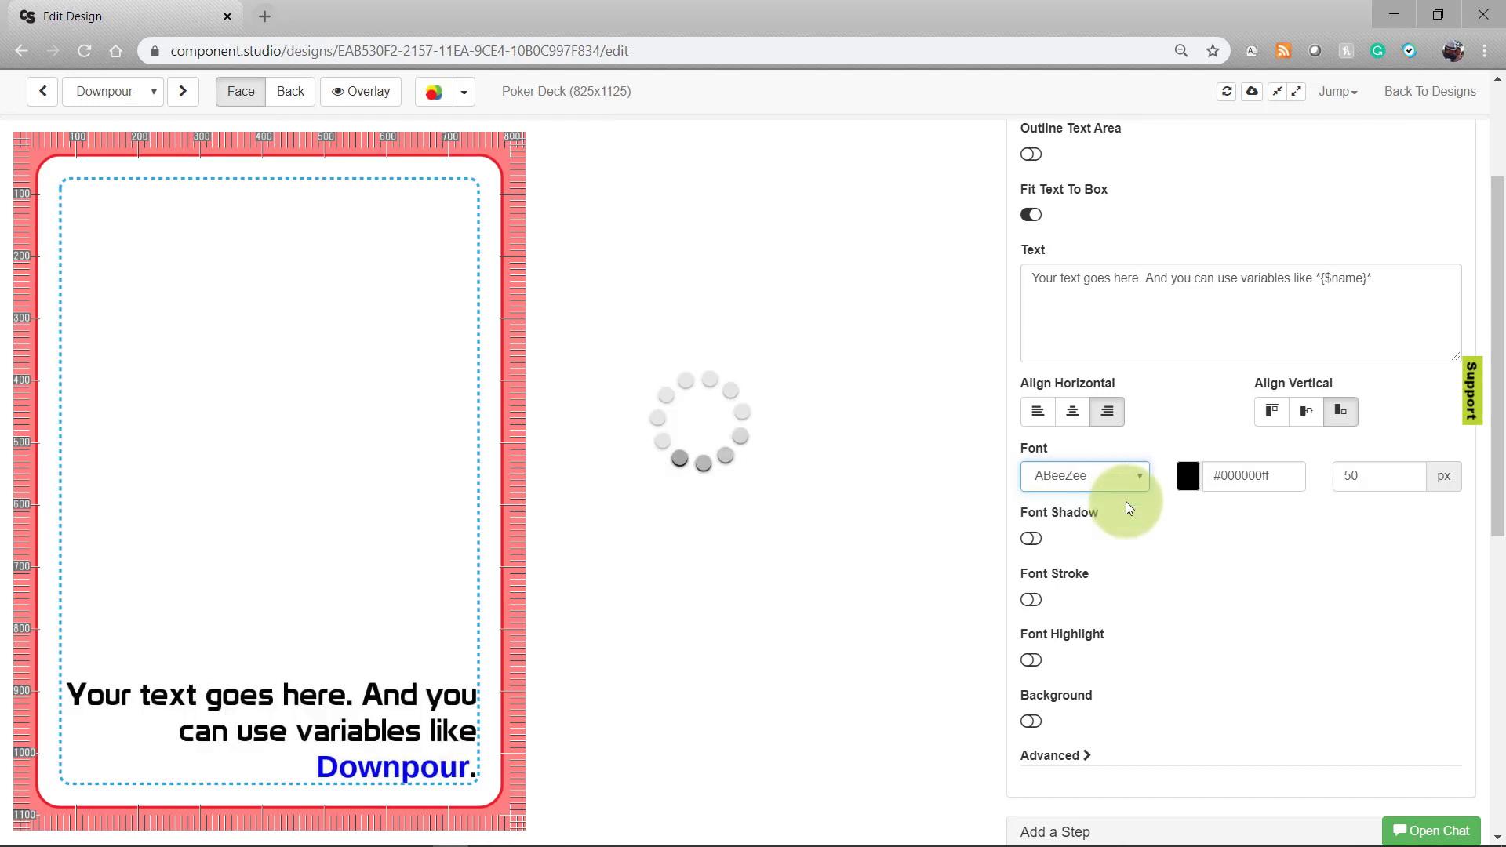
click(1187, 476)
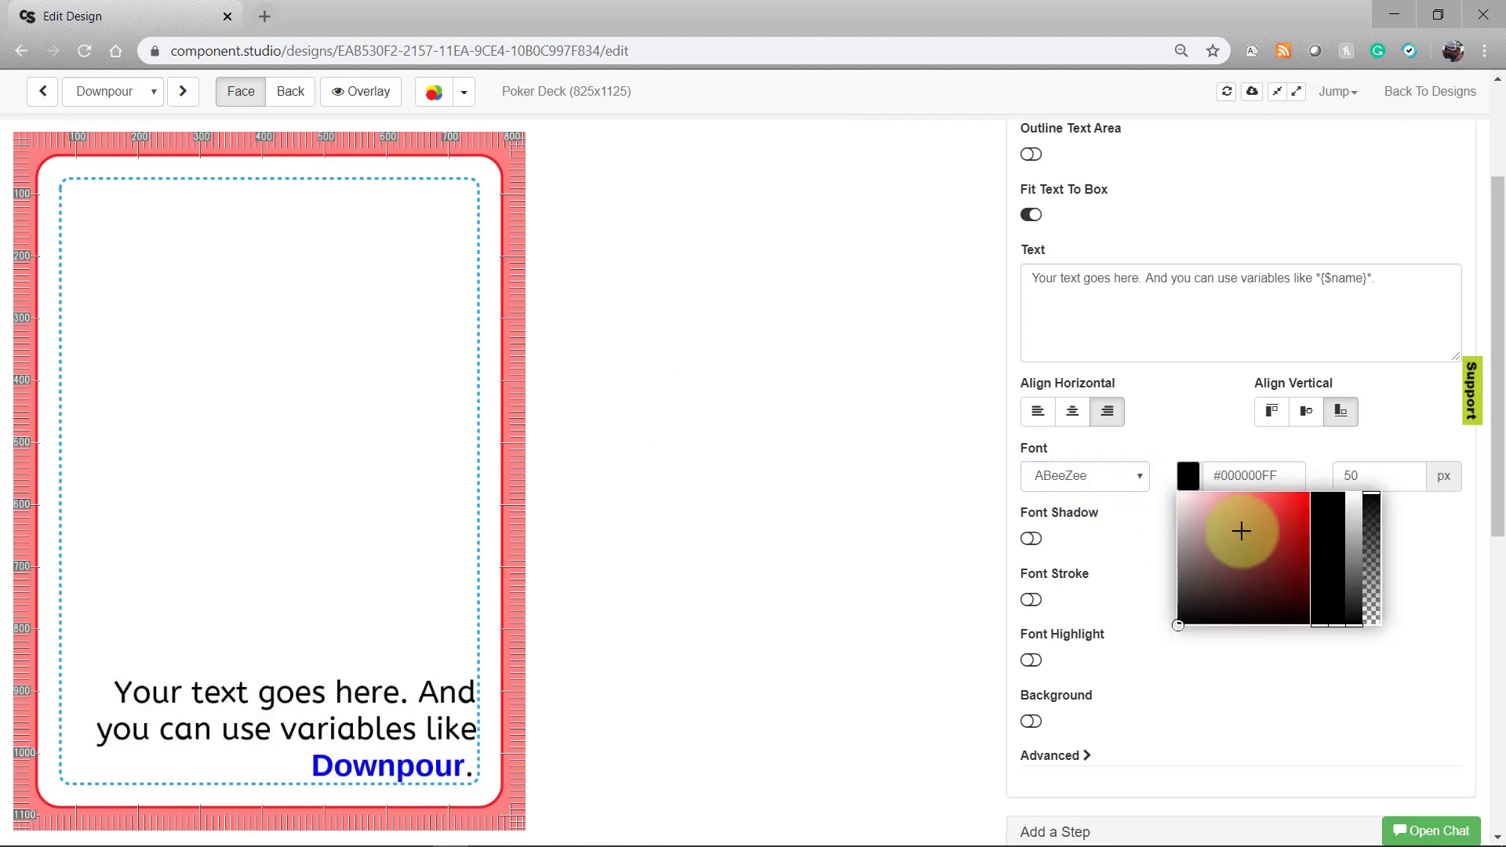
click(1250, 578)
click(1321, 555)
click(1354, 509)
click(1355, 471)
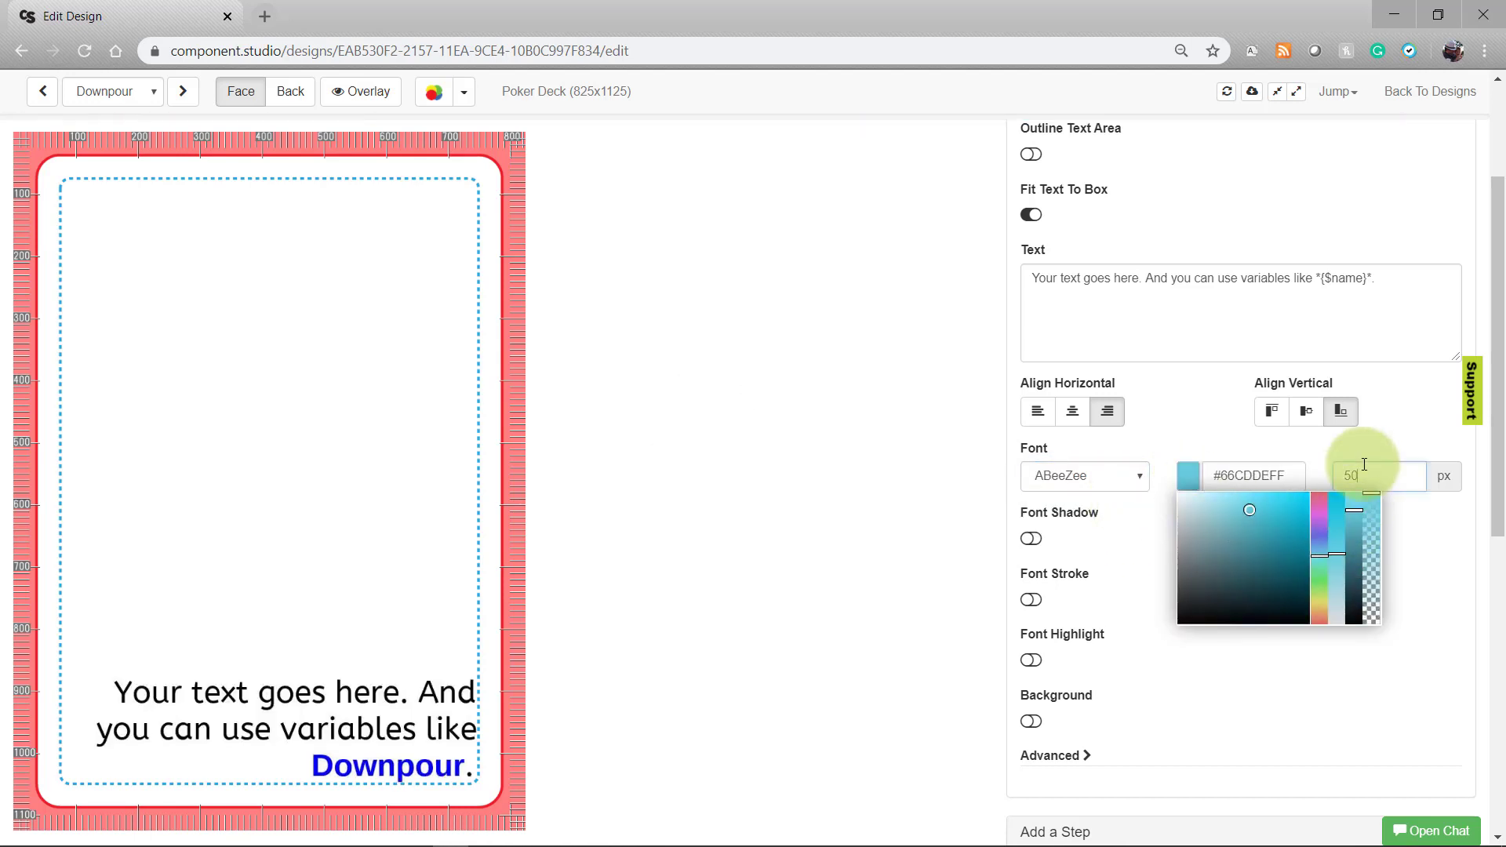
text(100)
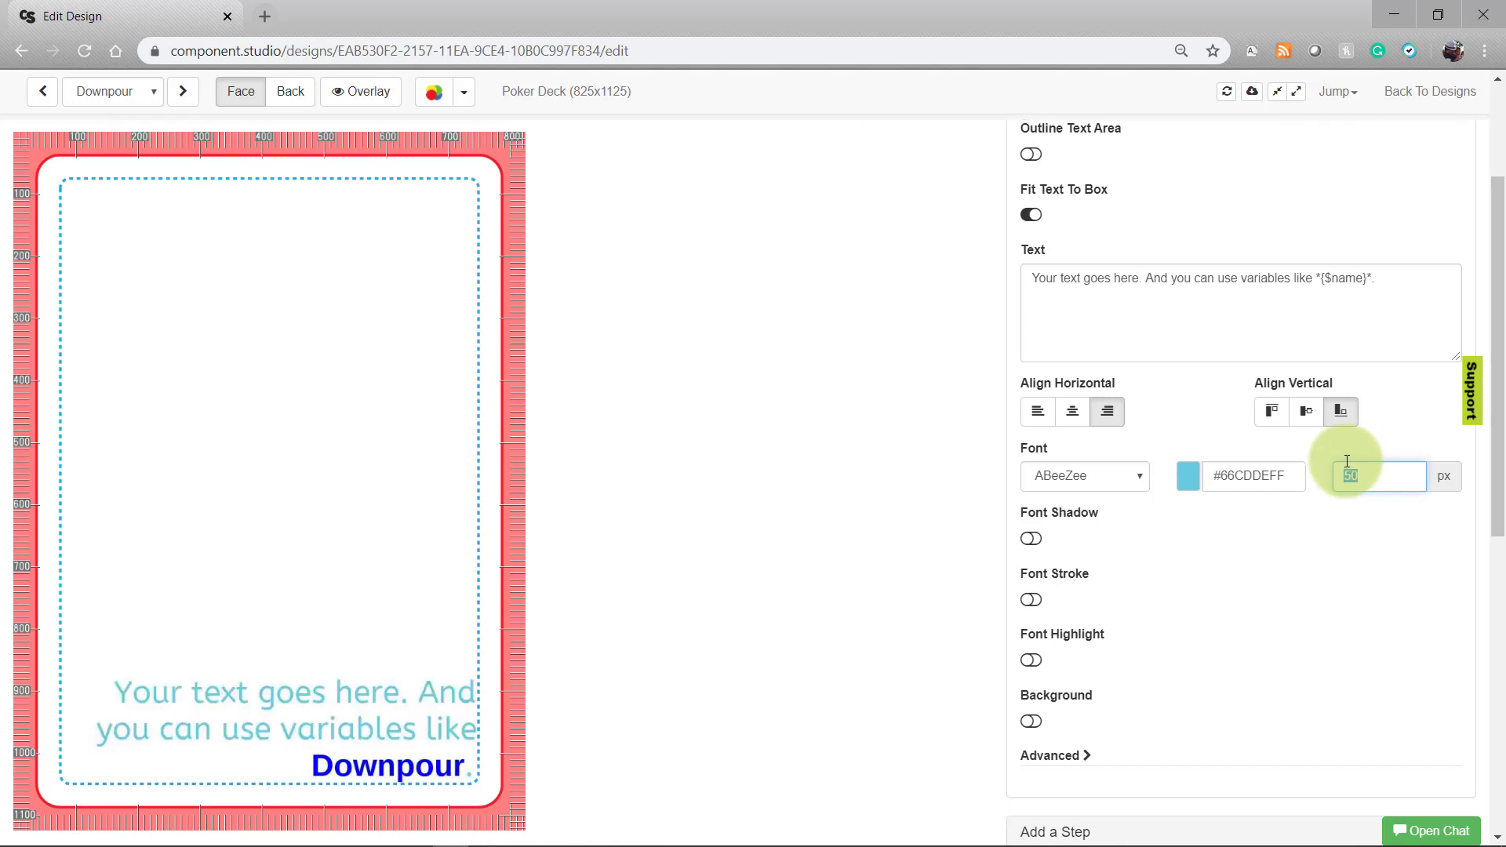
Try shadow, outline and highlight, ending with none and a grey #ccccccff background
click(1031, 539)
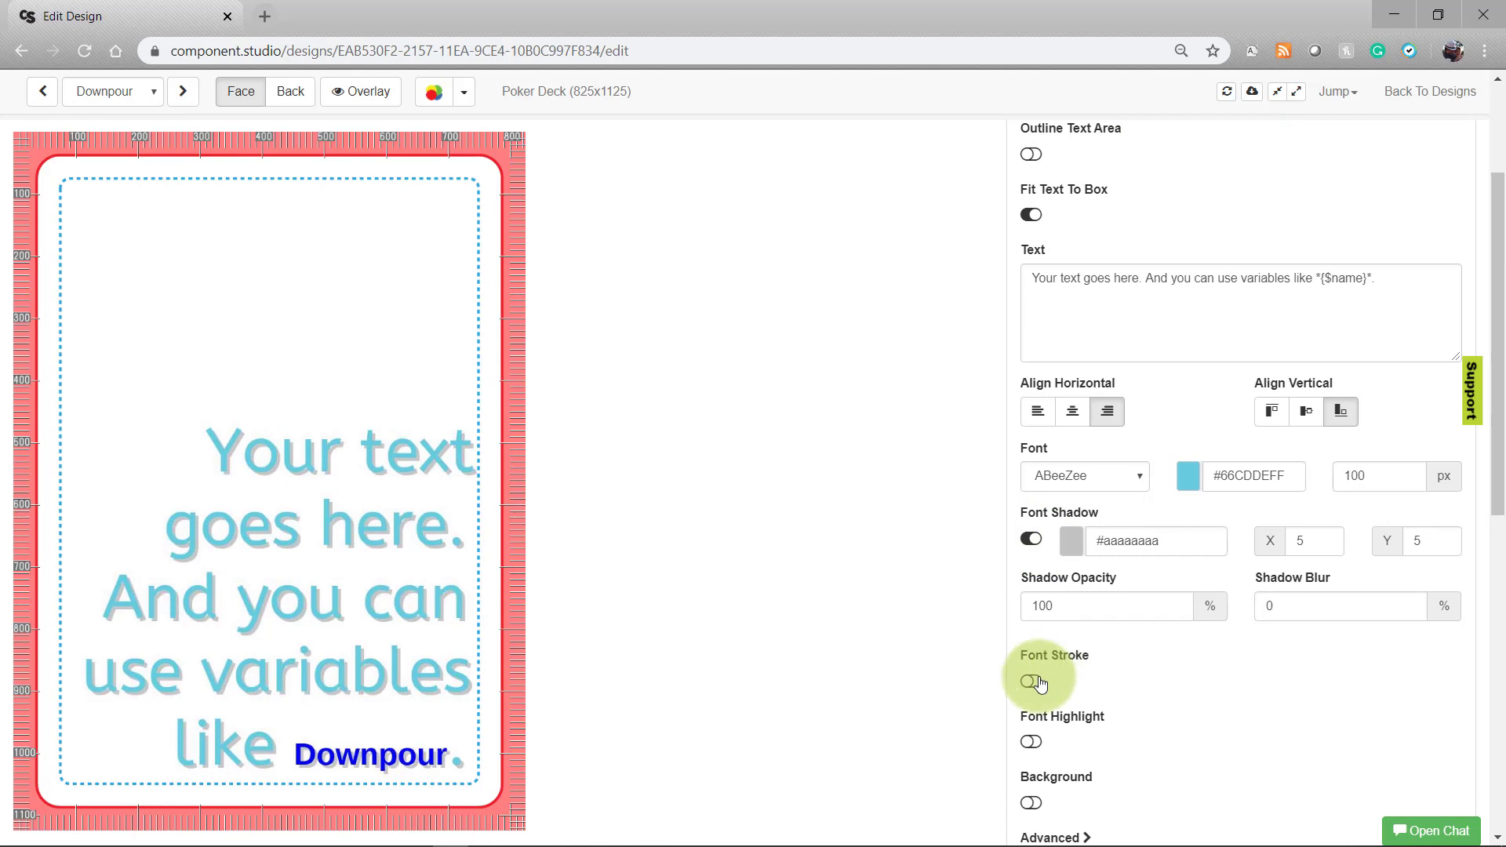
click(1033, 681)
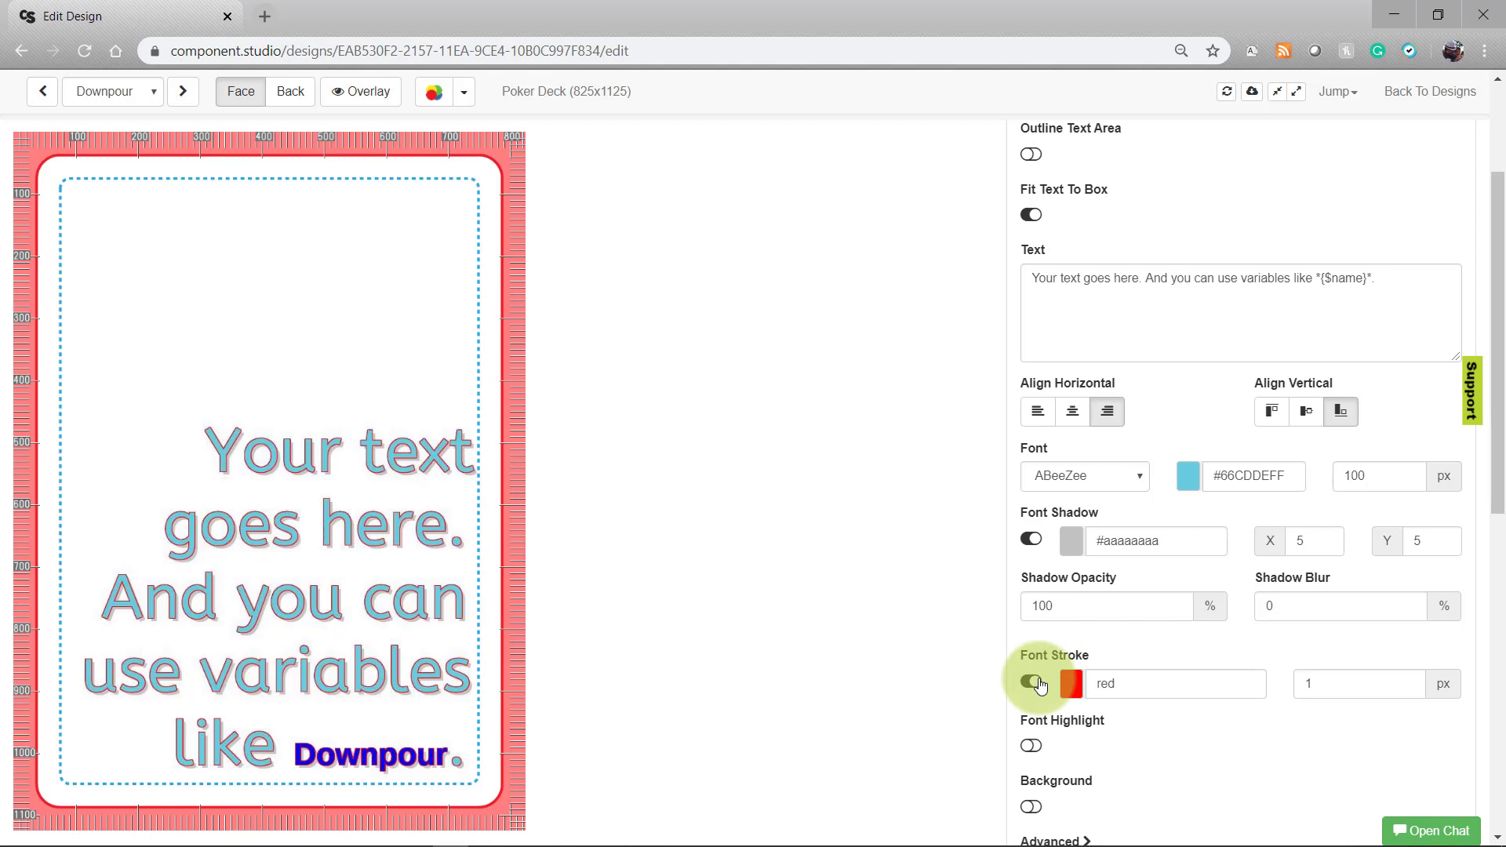
click(1033, 682)
click(1032, 540)
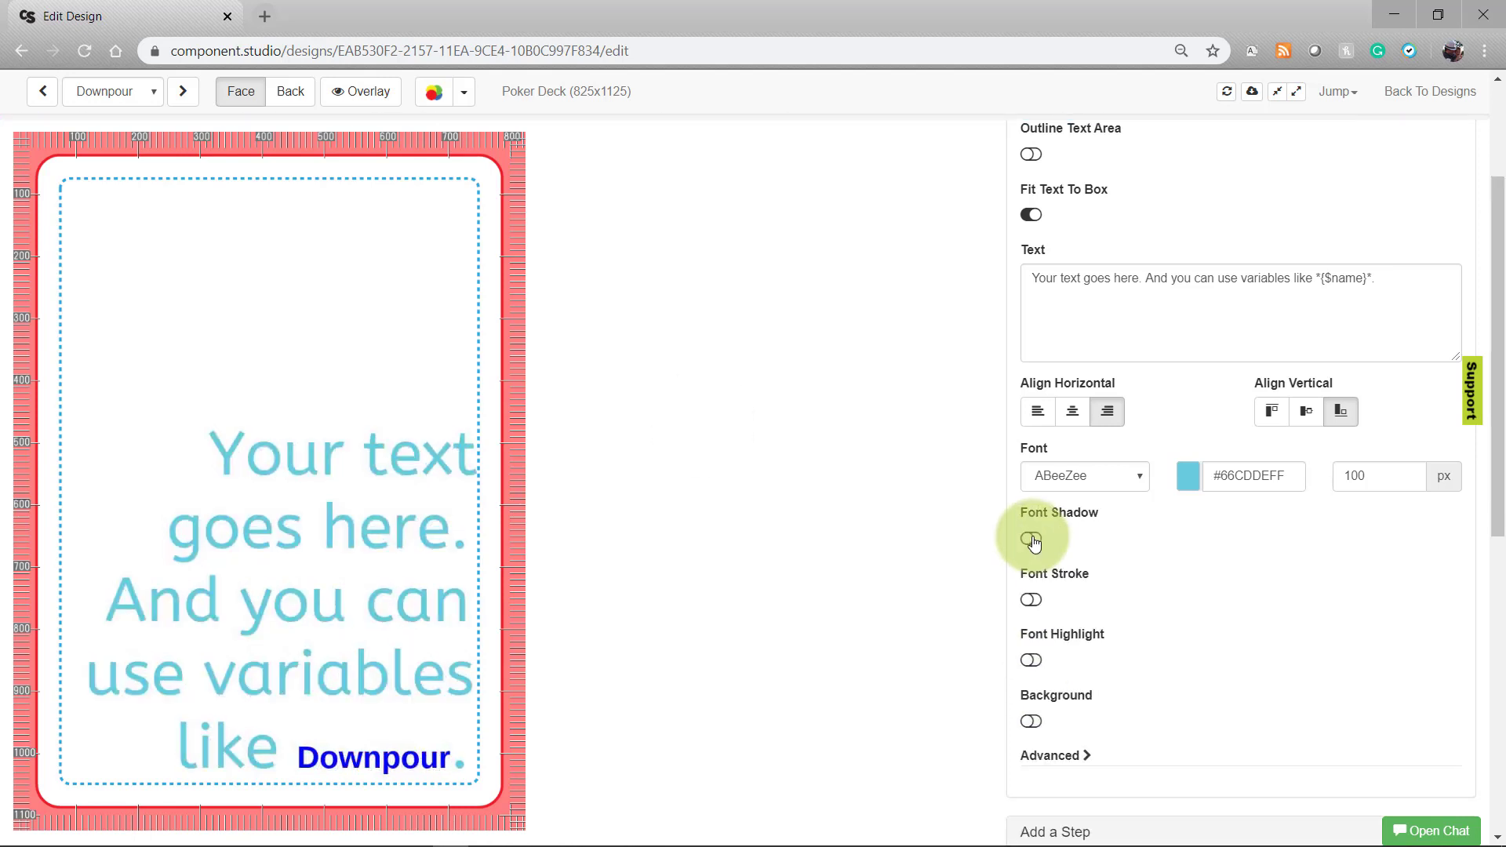
click(1031, 661)
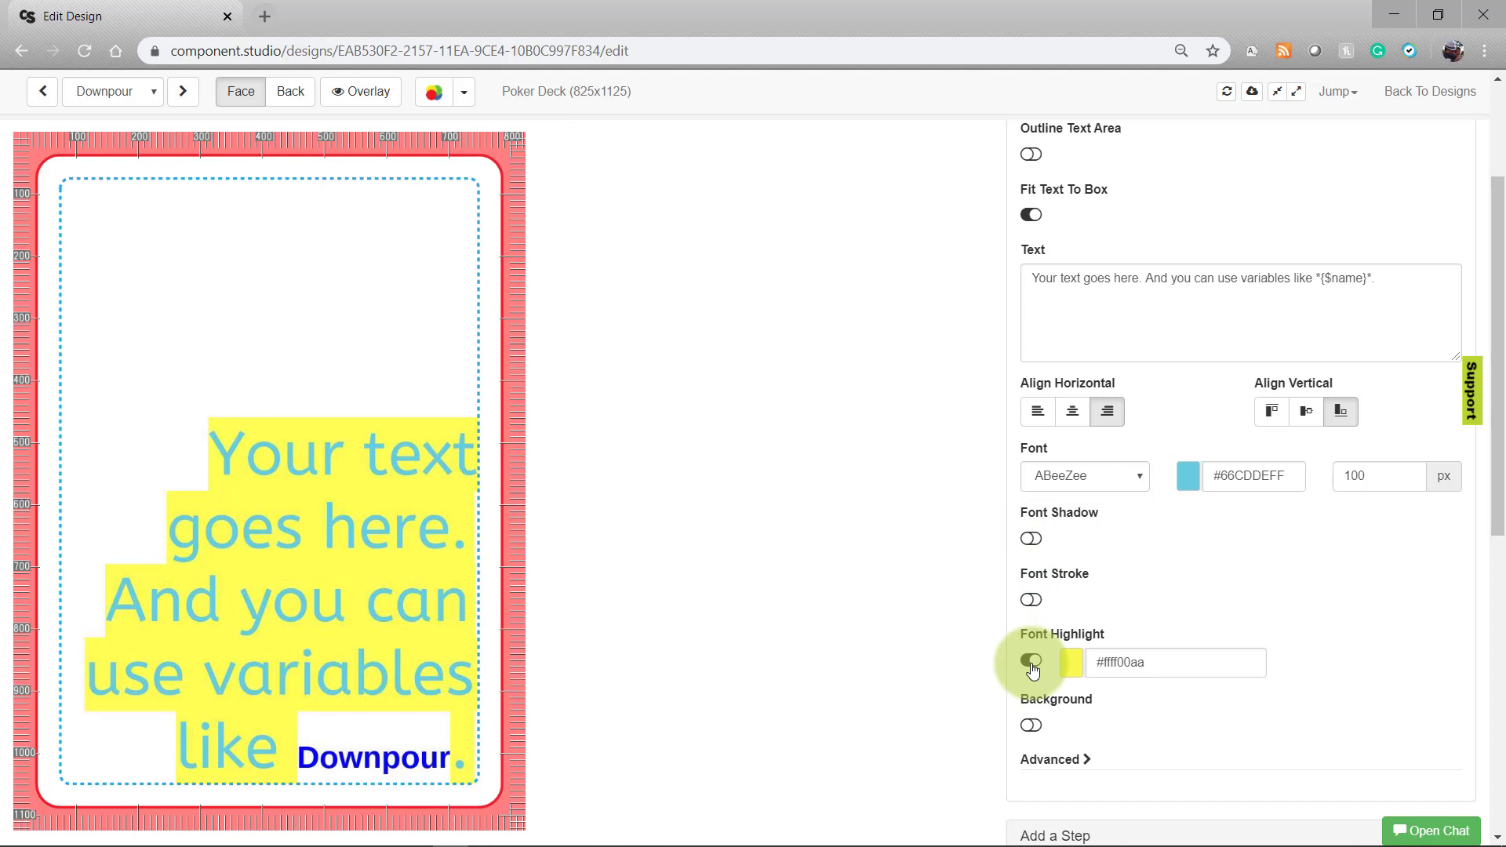
click(1032, 663)
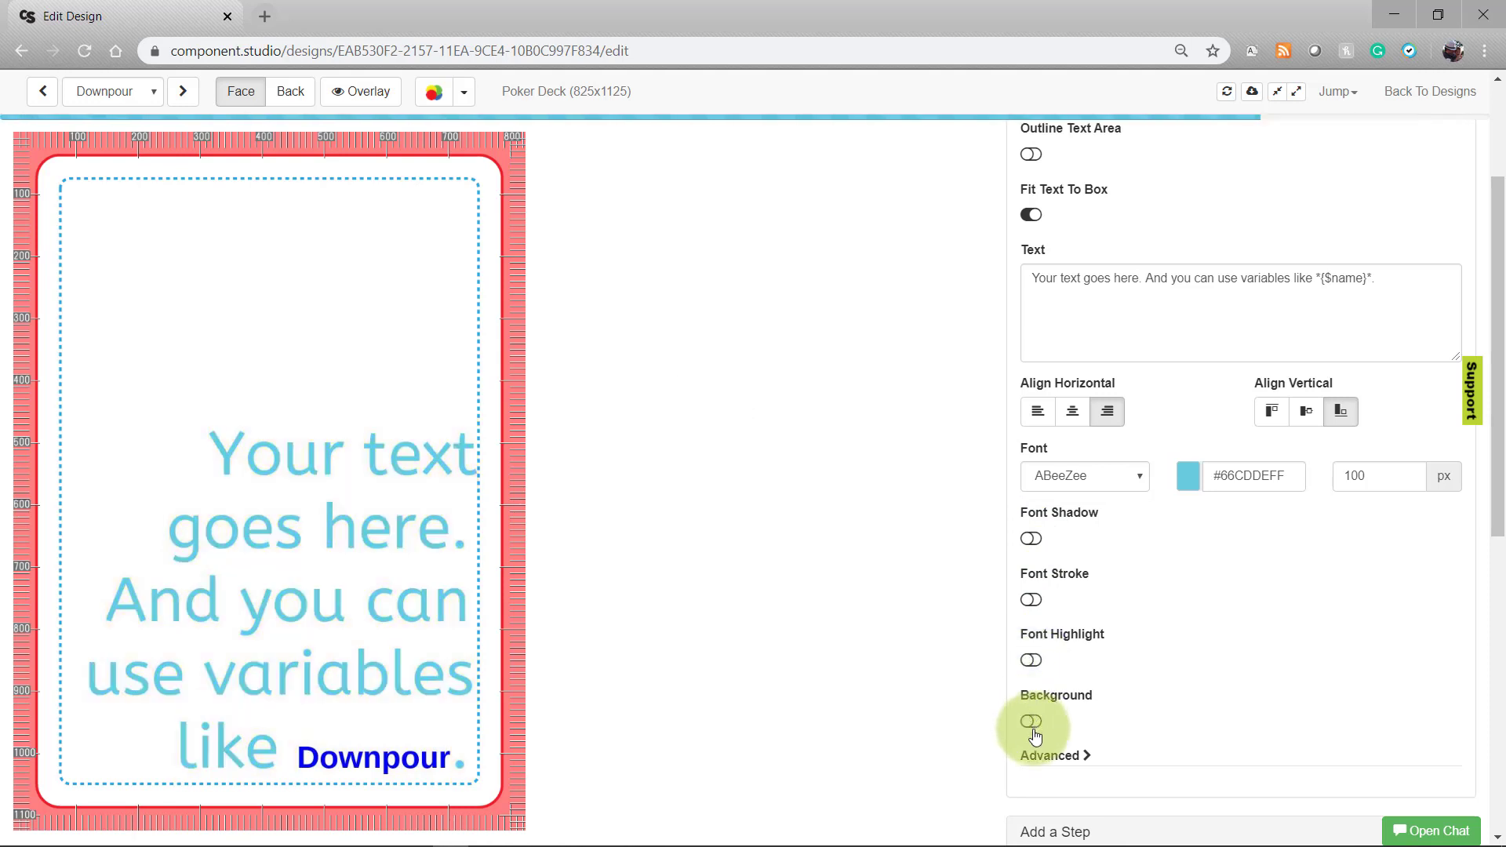
click(1032, 722)
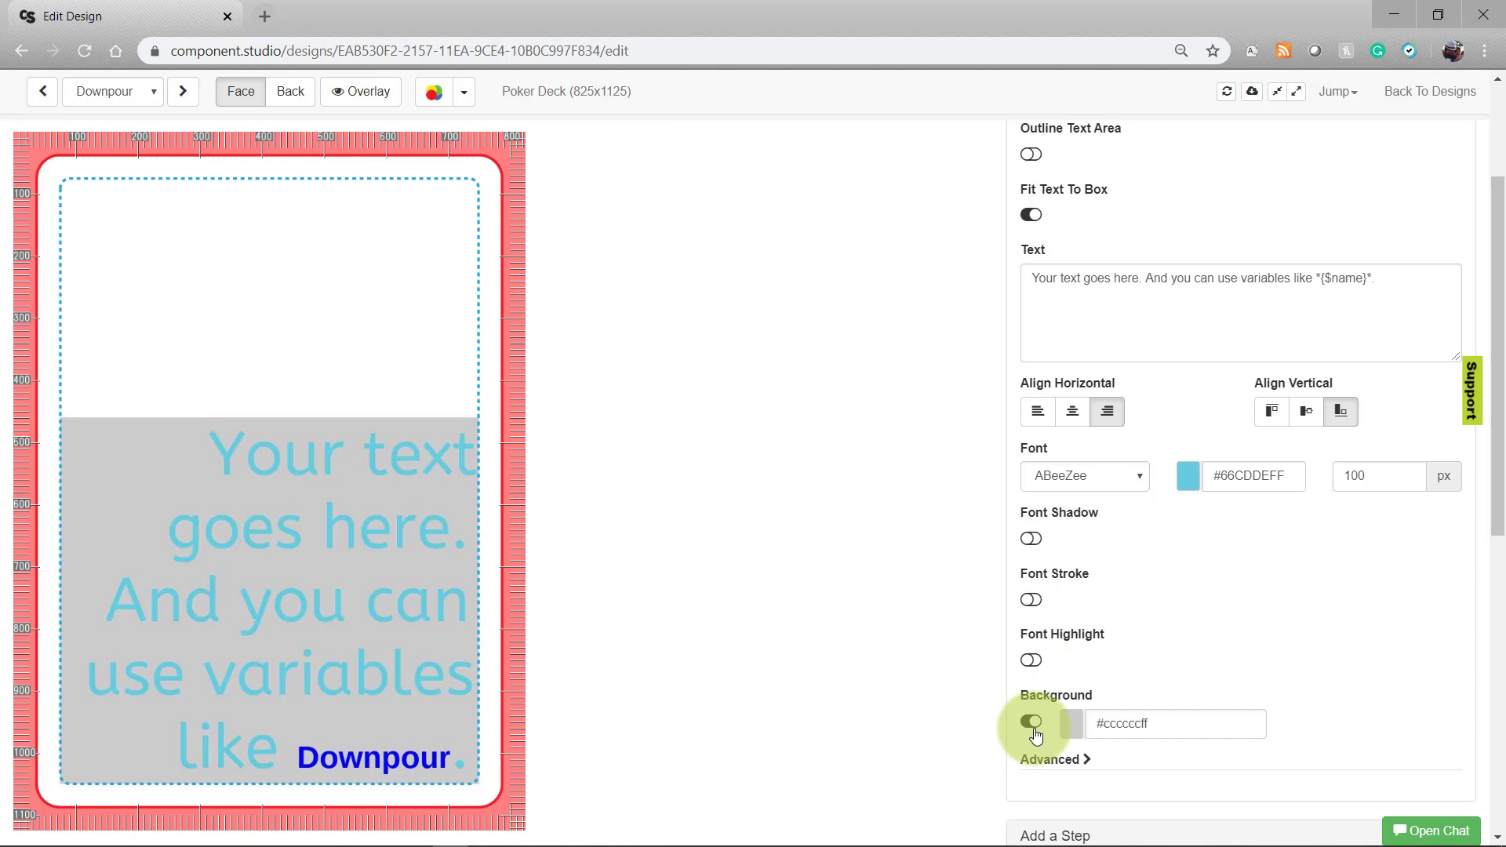
Expand Advanced settings and inspect the {$name} variable in the card text
click(1055, 759)
scroll(1074, 757, down, 6)
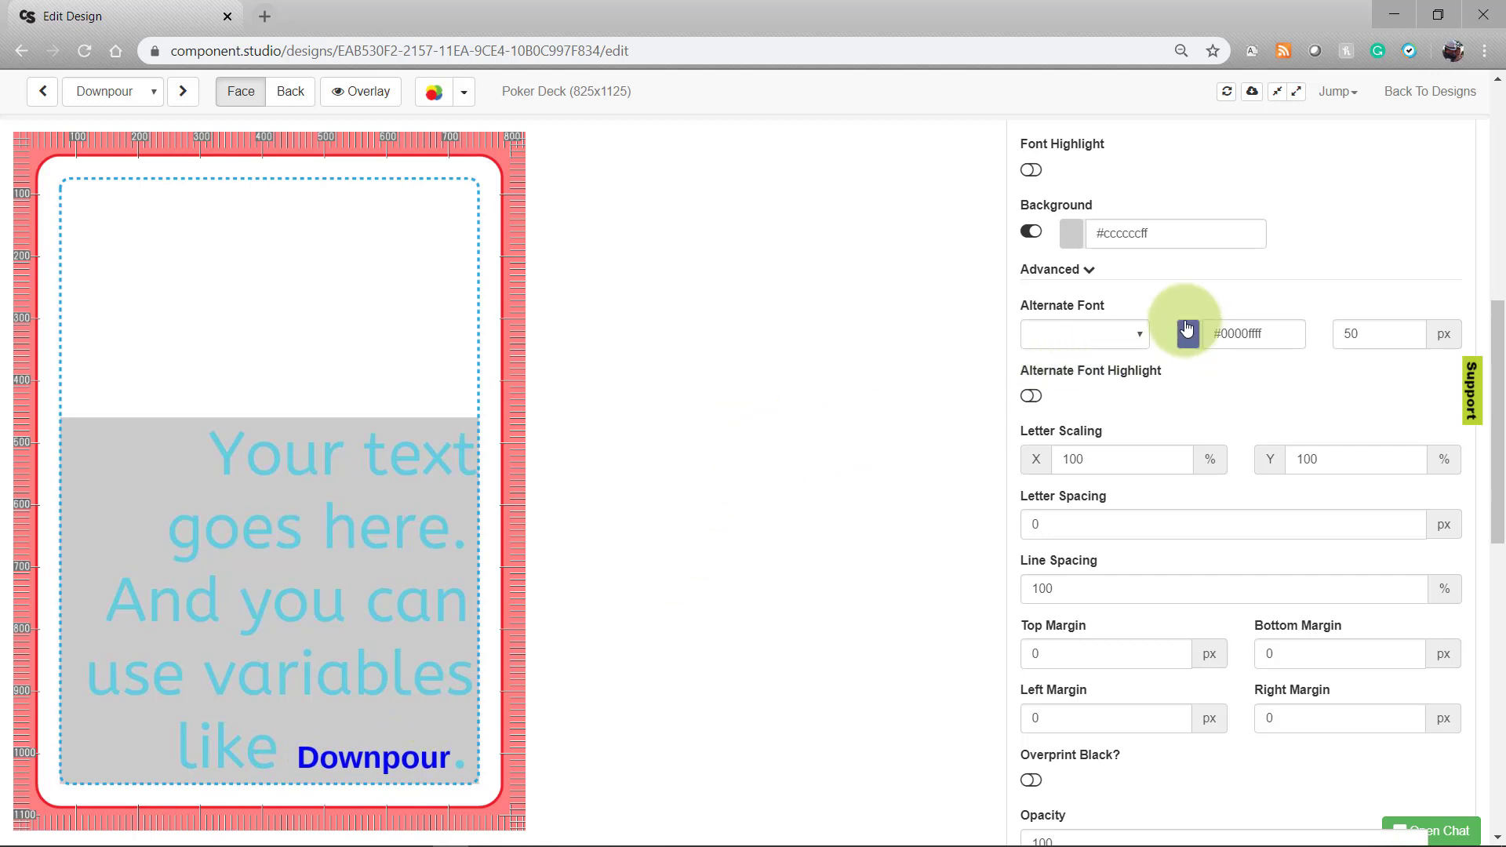
scroll(1166, 312, up, 6)
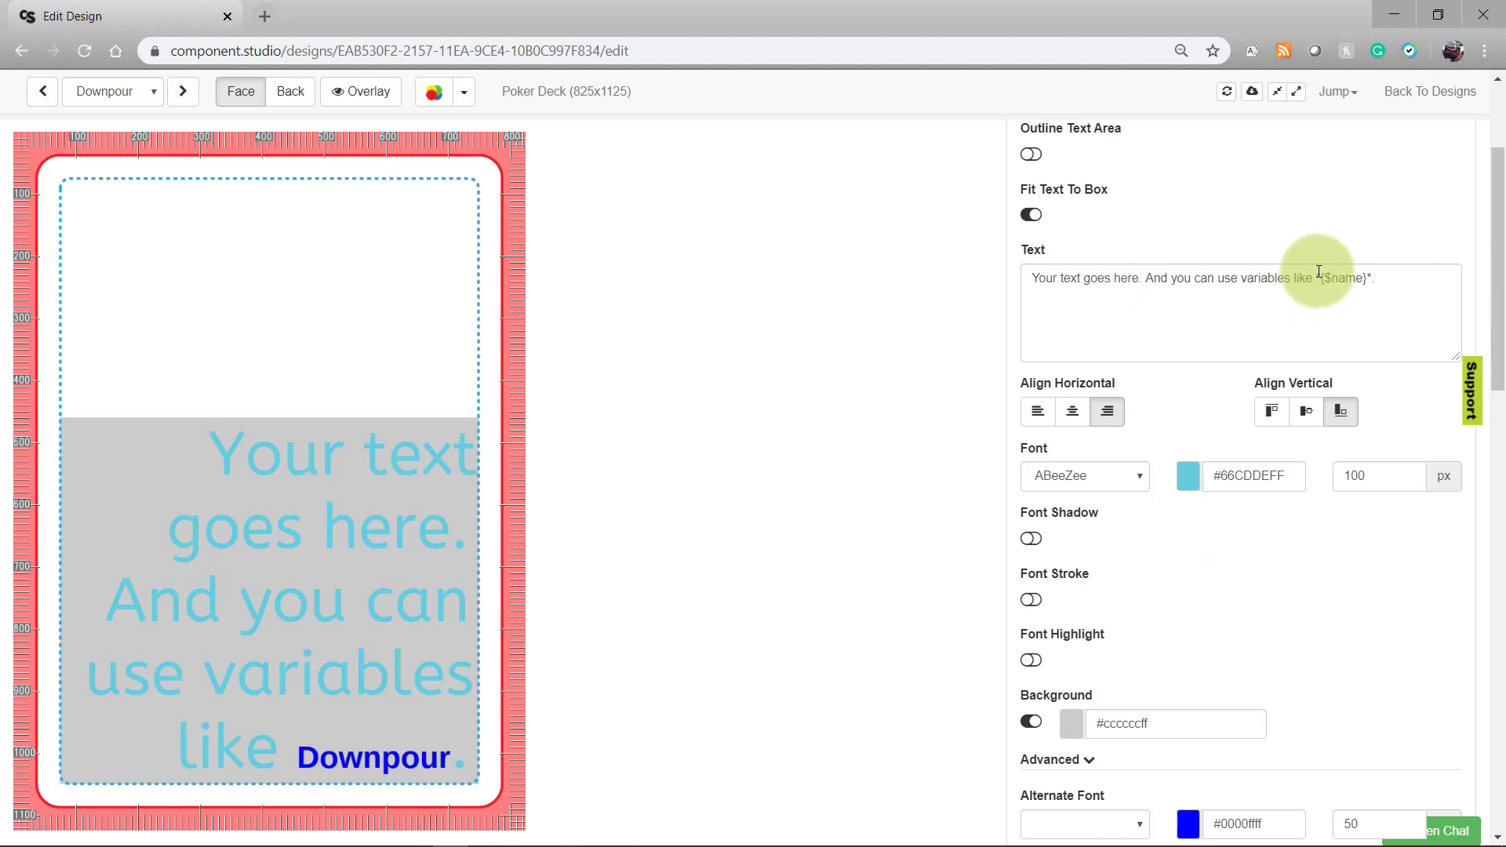
double_click(1324, 283)
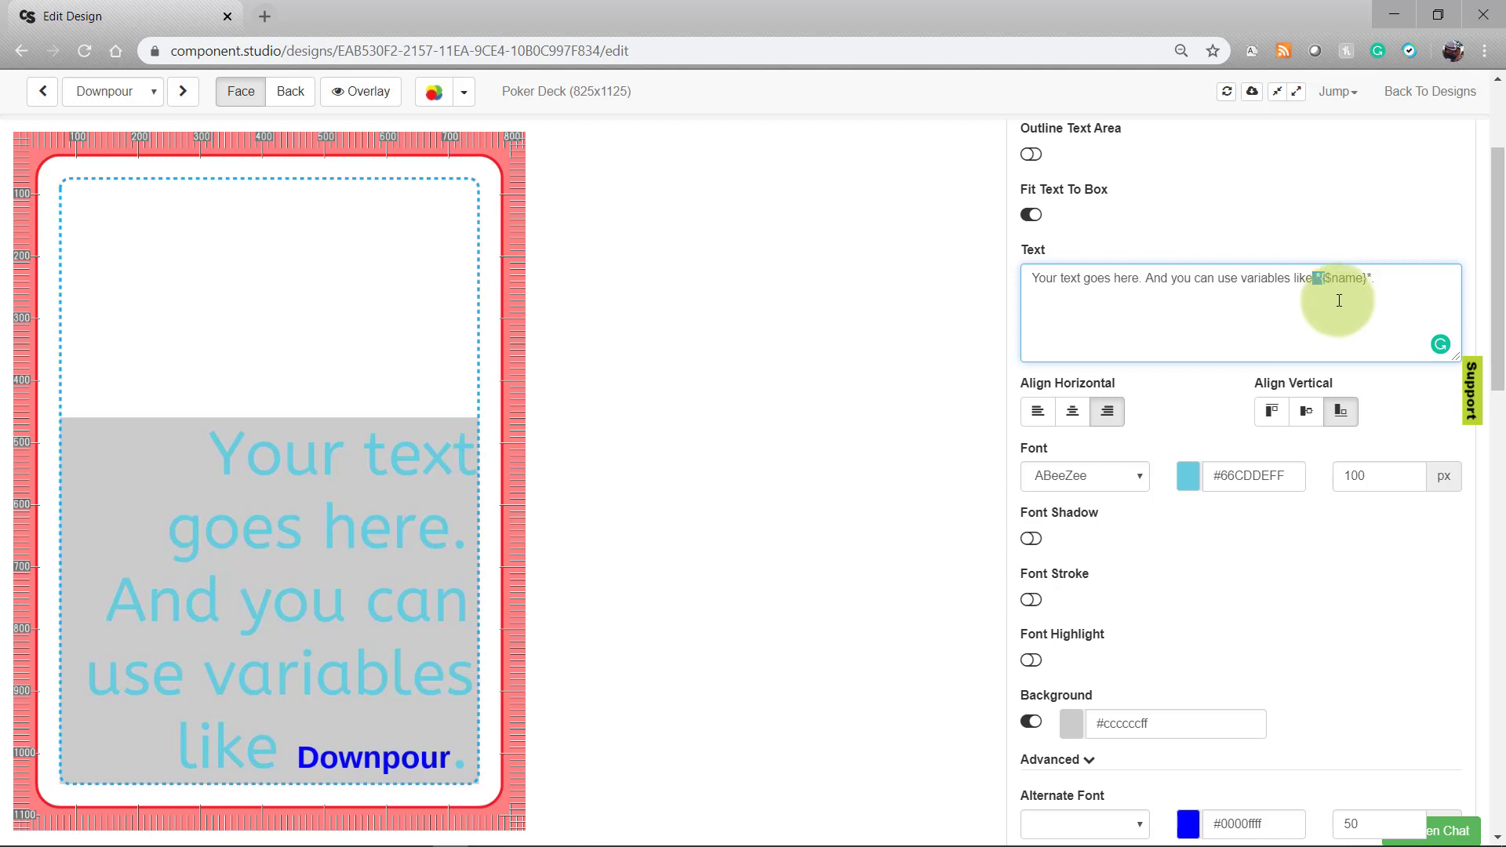
click(1372, 278)
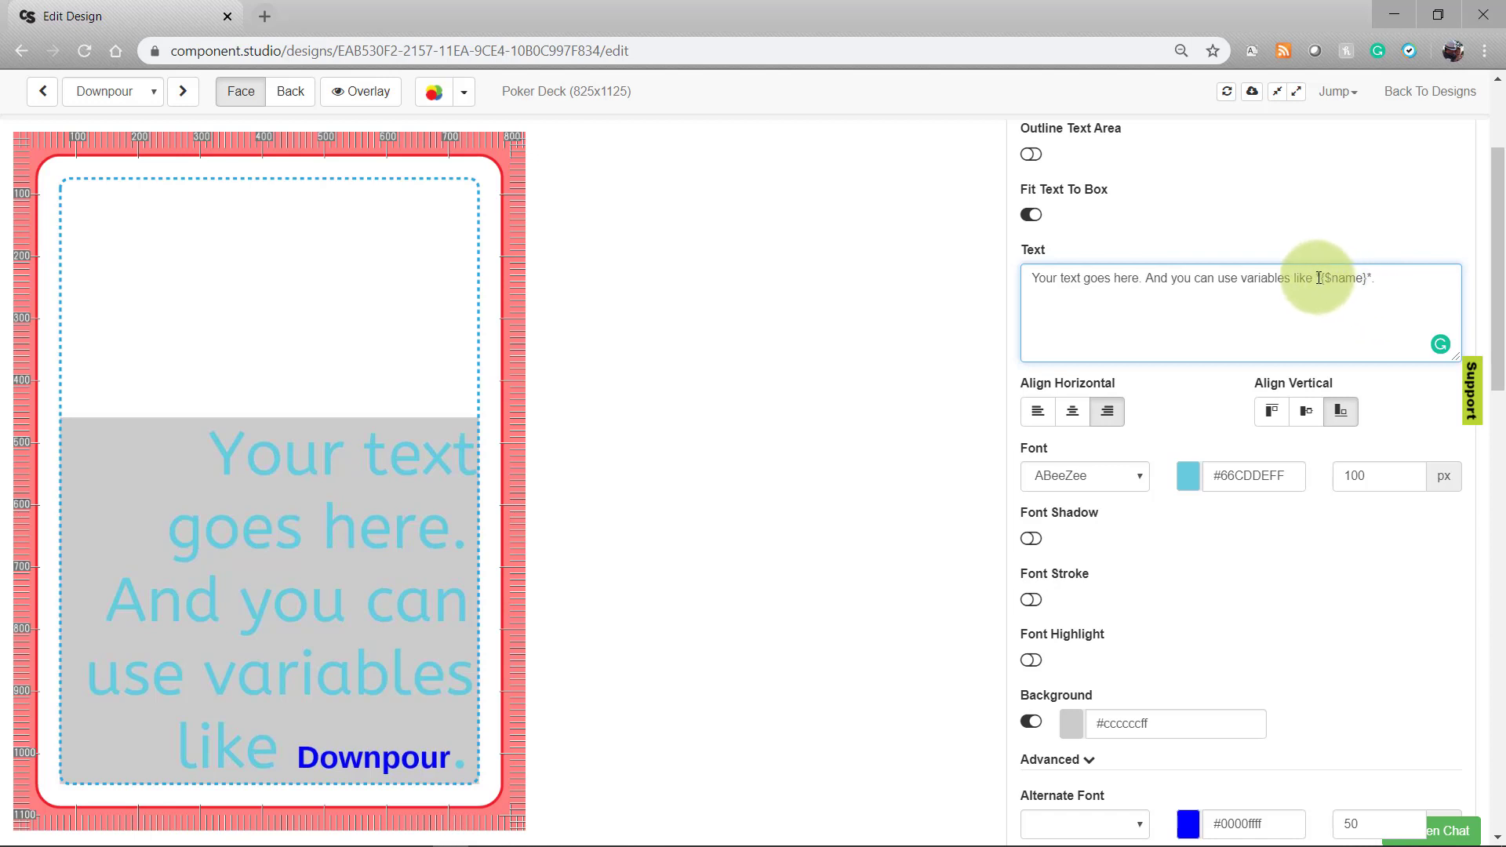
drag(1319, 278, 1366, 277)
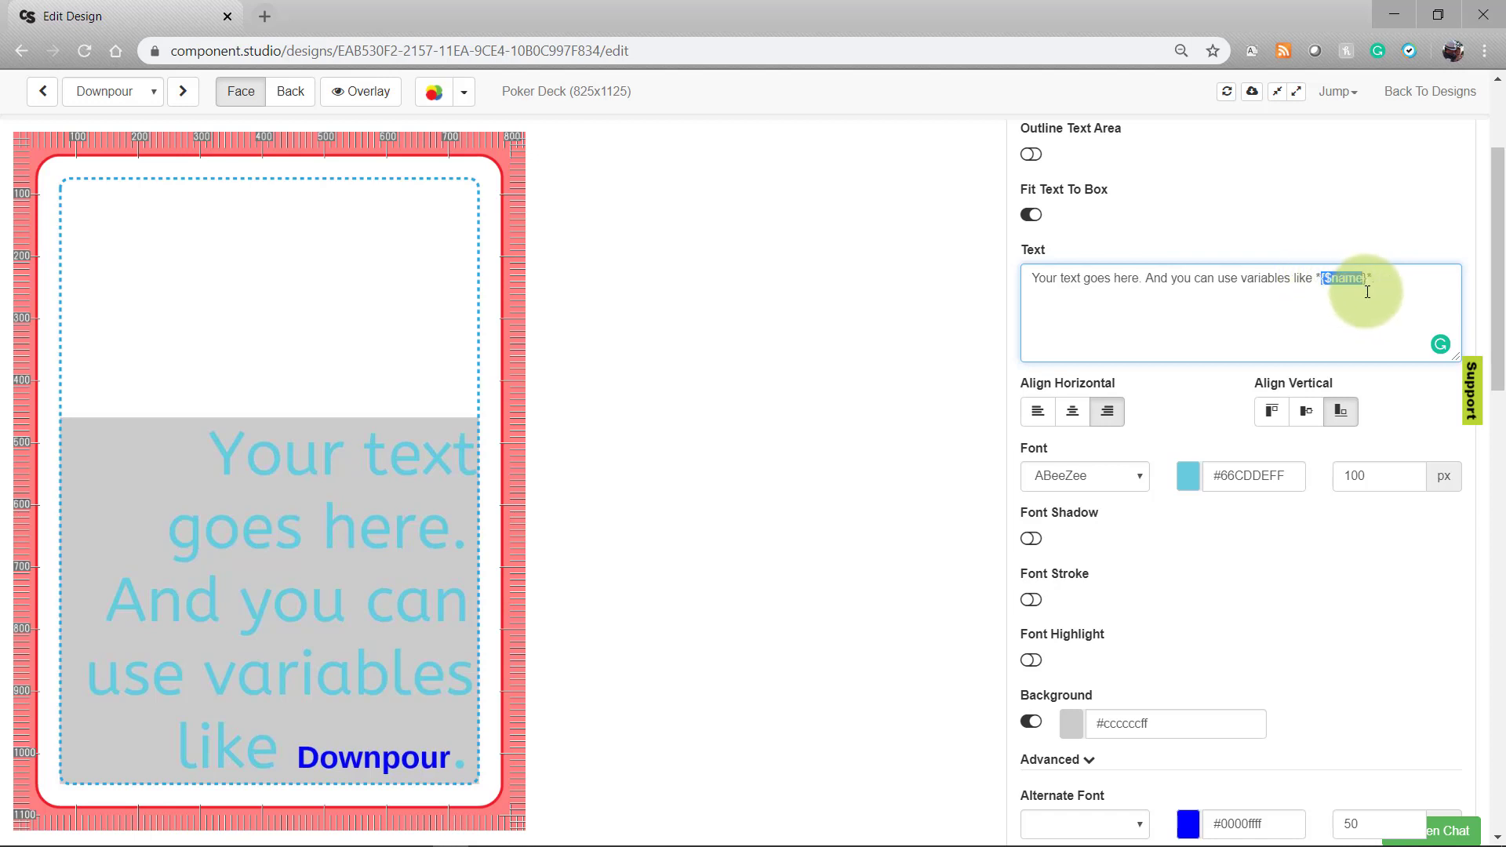
click(1372, 296)
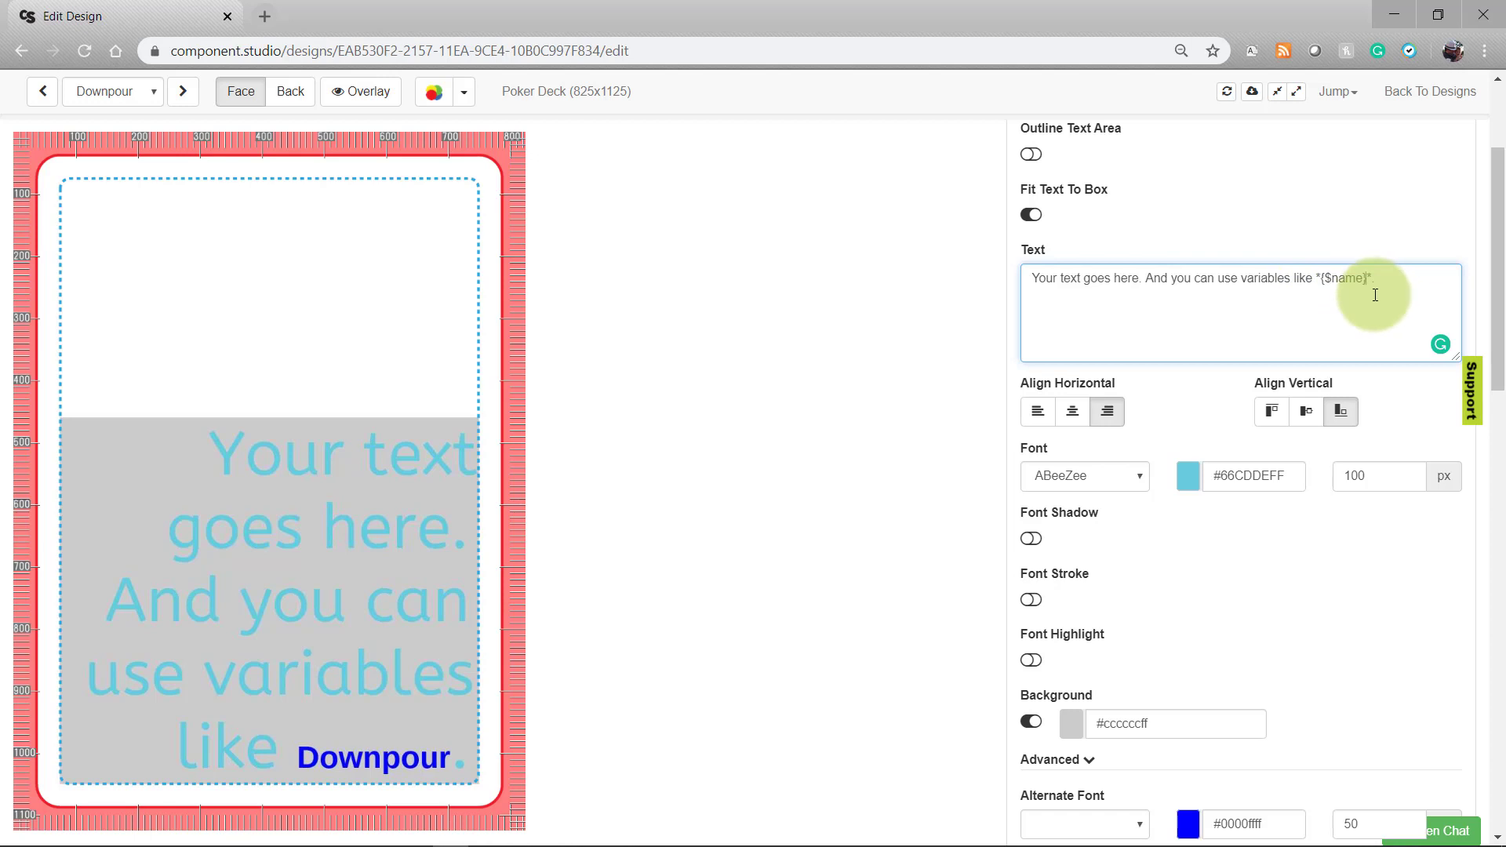
Set the Alternate Font to ABeeZee and turn off the grey background
scroll(1230, 420, down, 6)
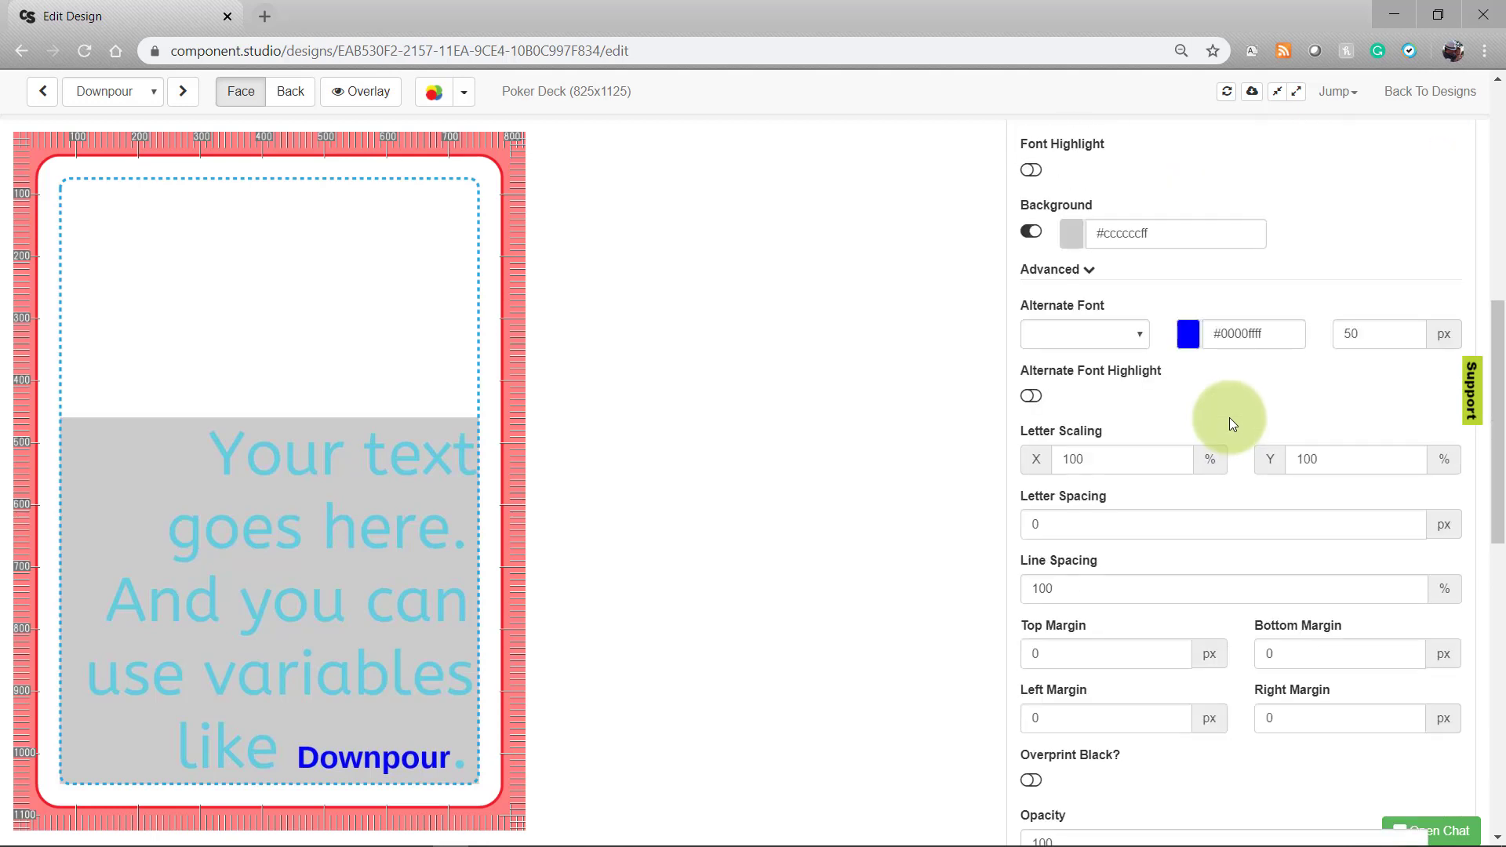
click(1124, 339)
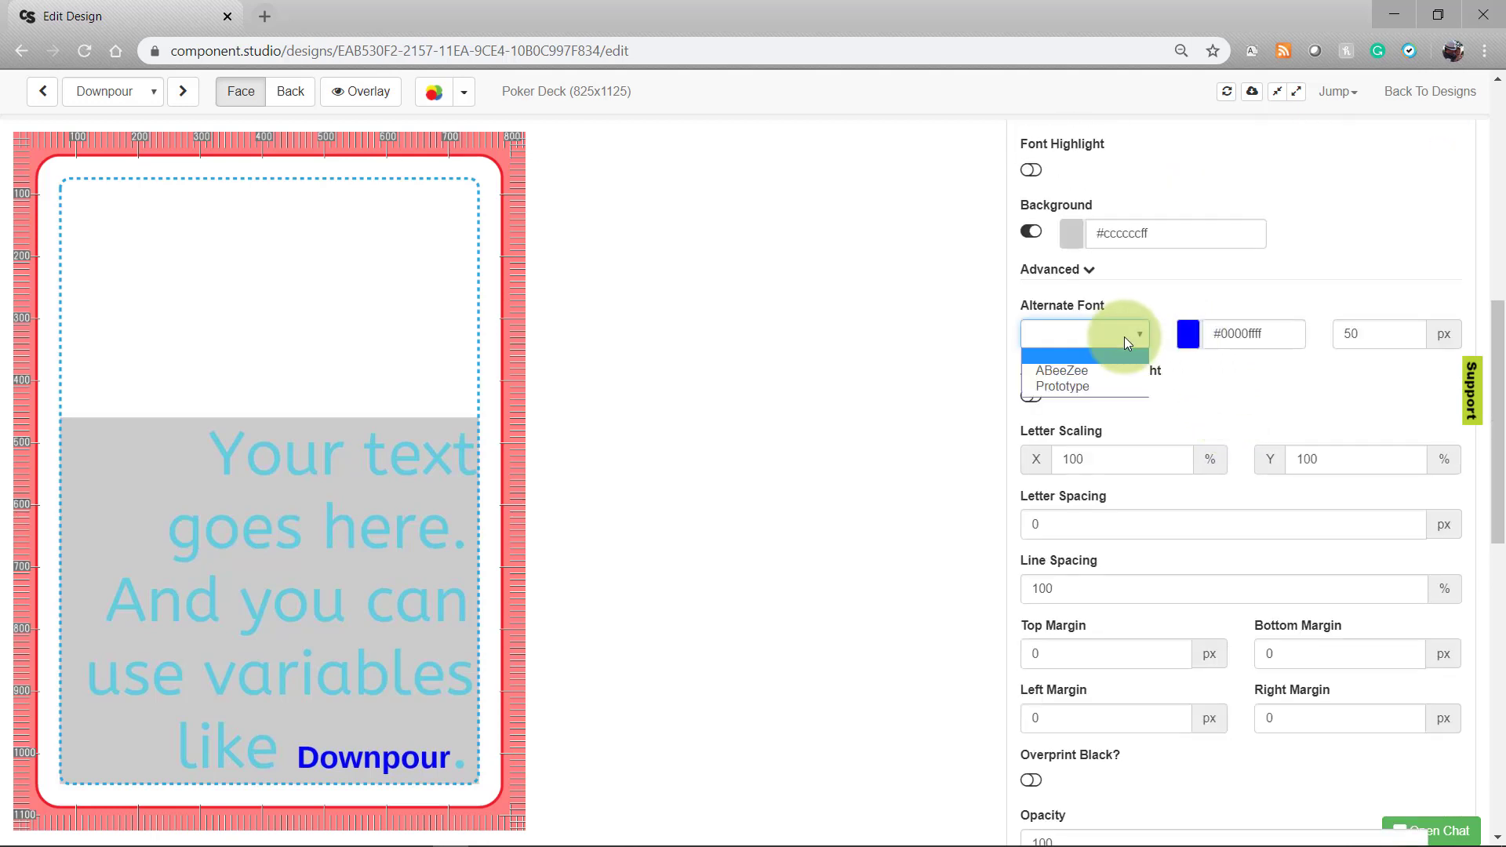
click(1120, 373)
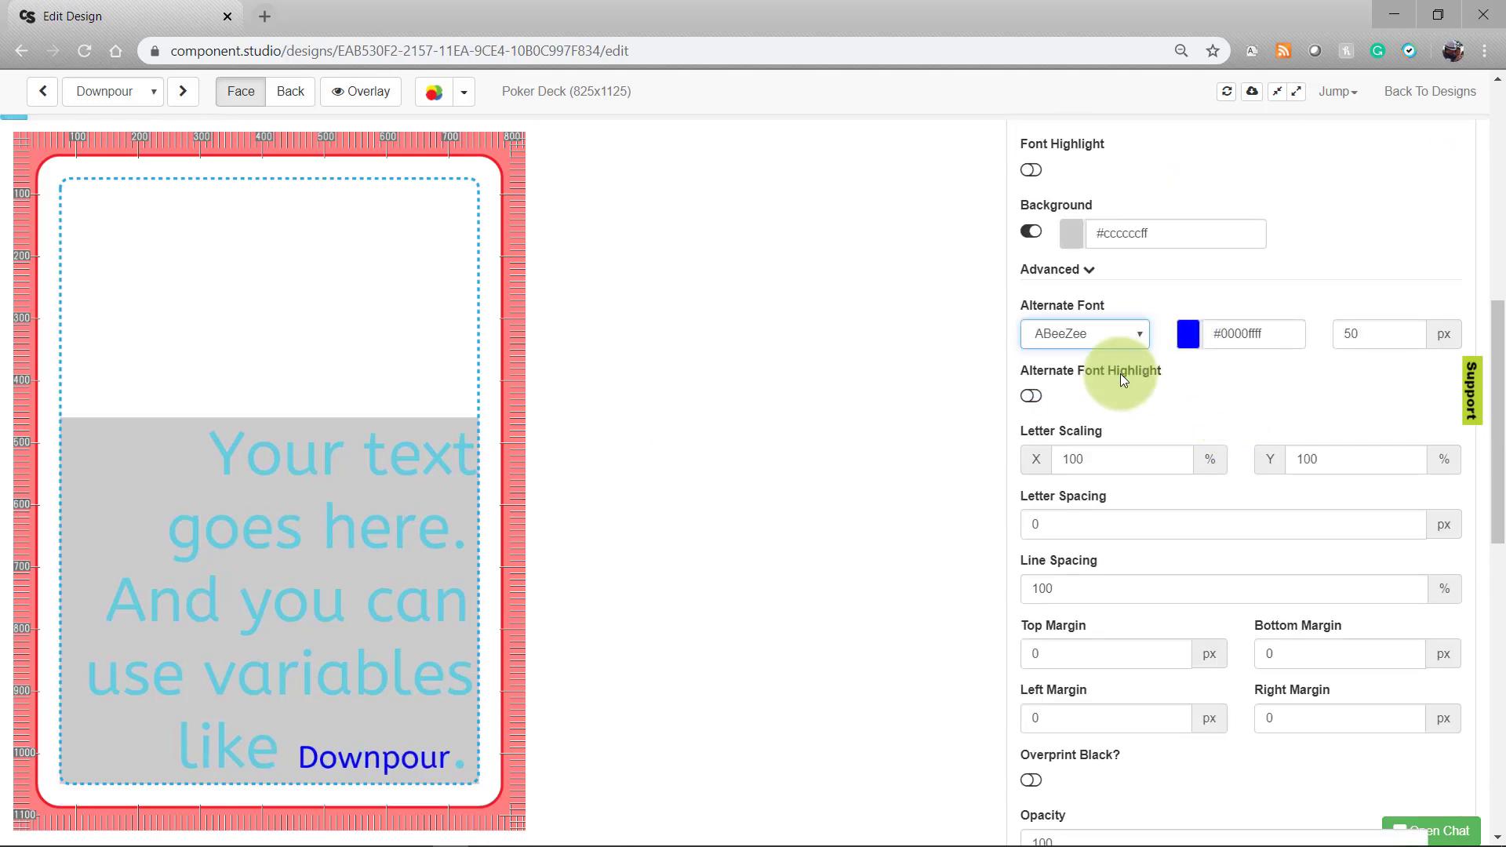
click(1024, 232)
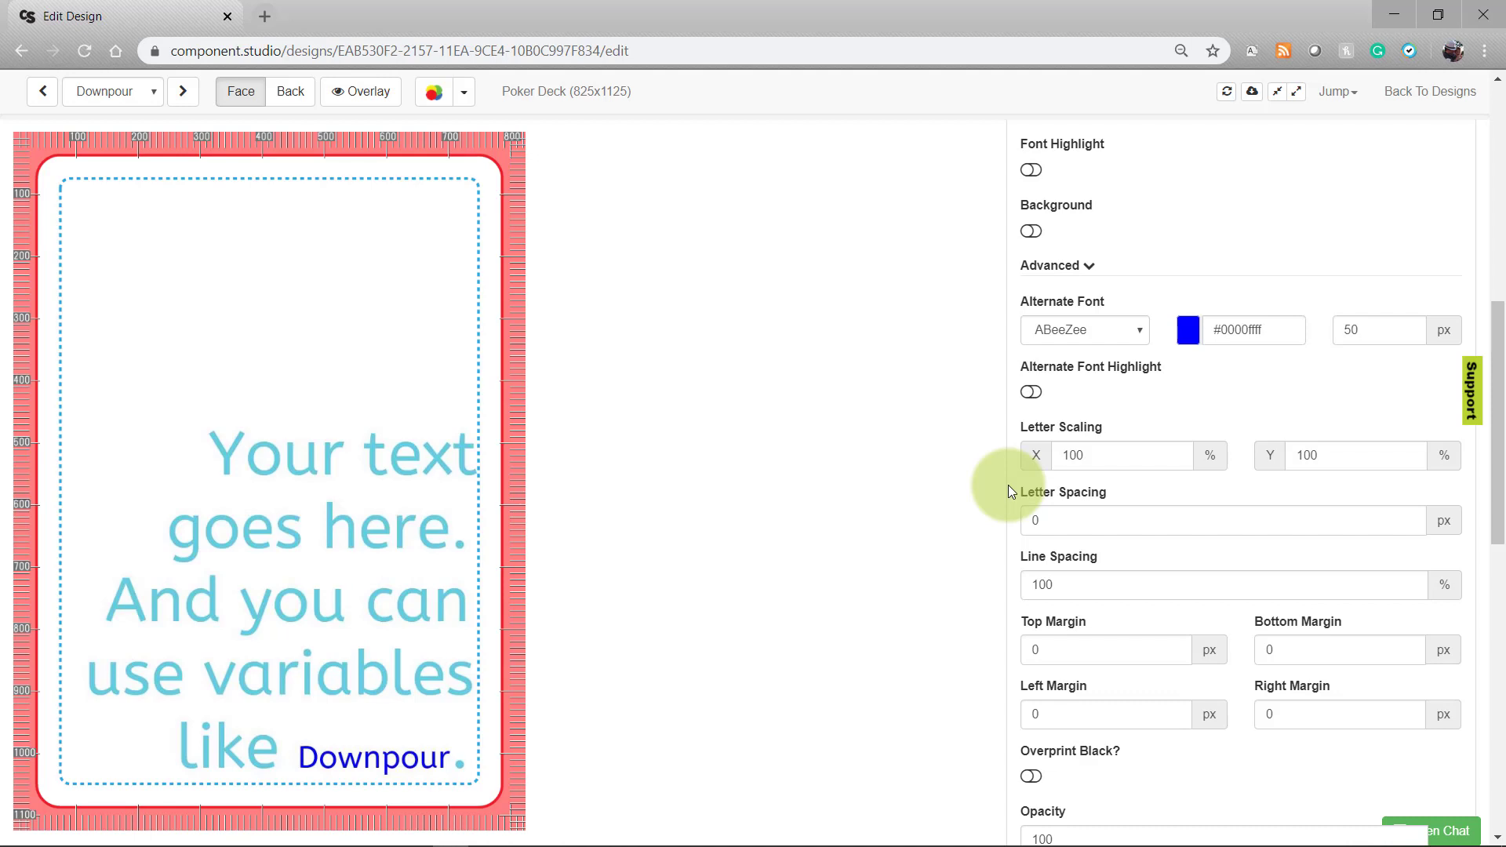
double_click(1105, 455)
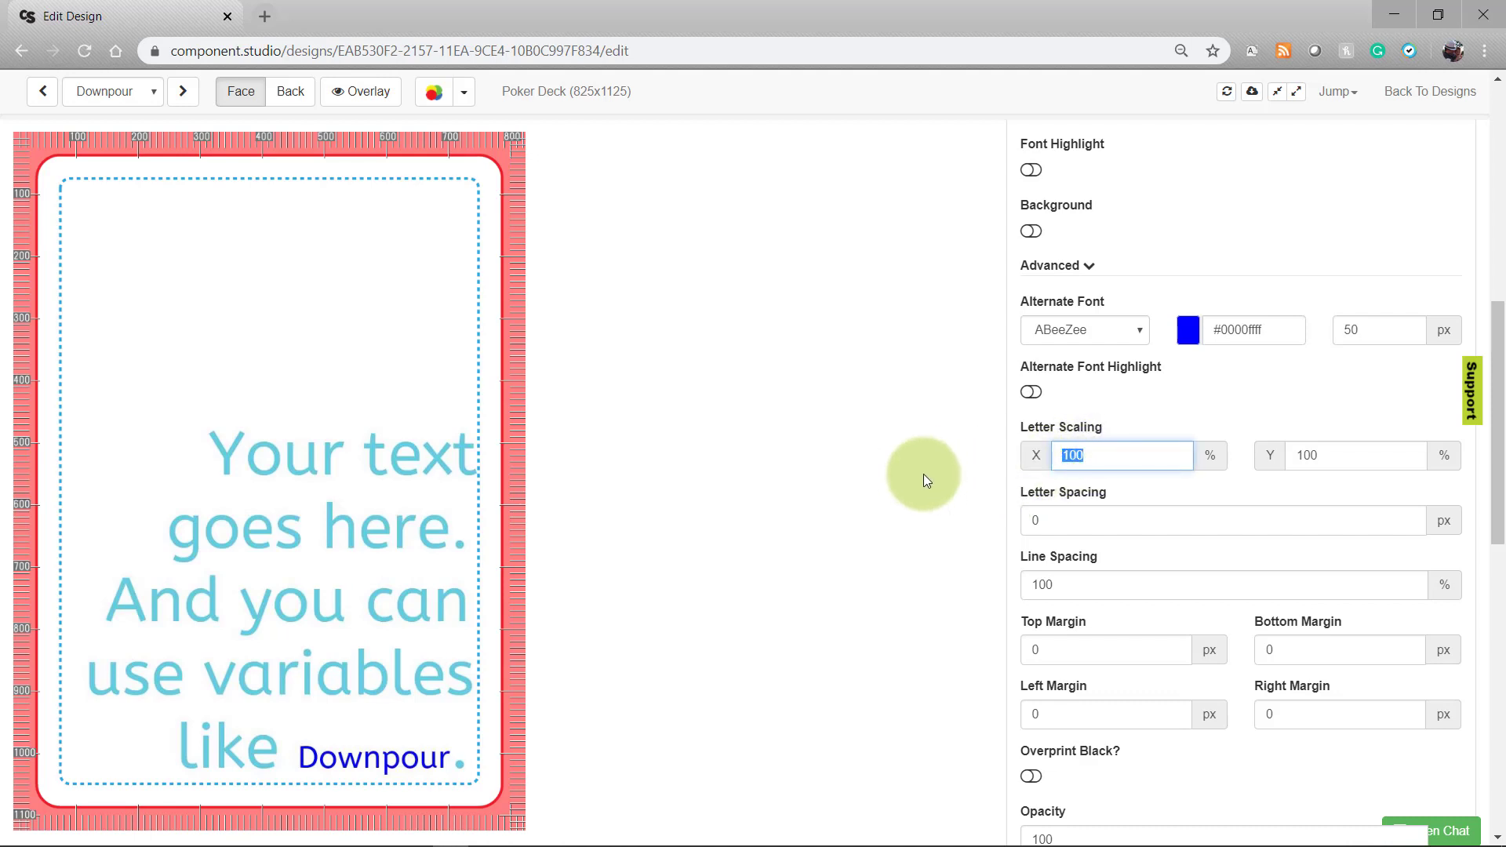
text(200)
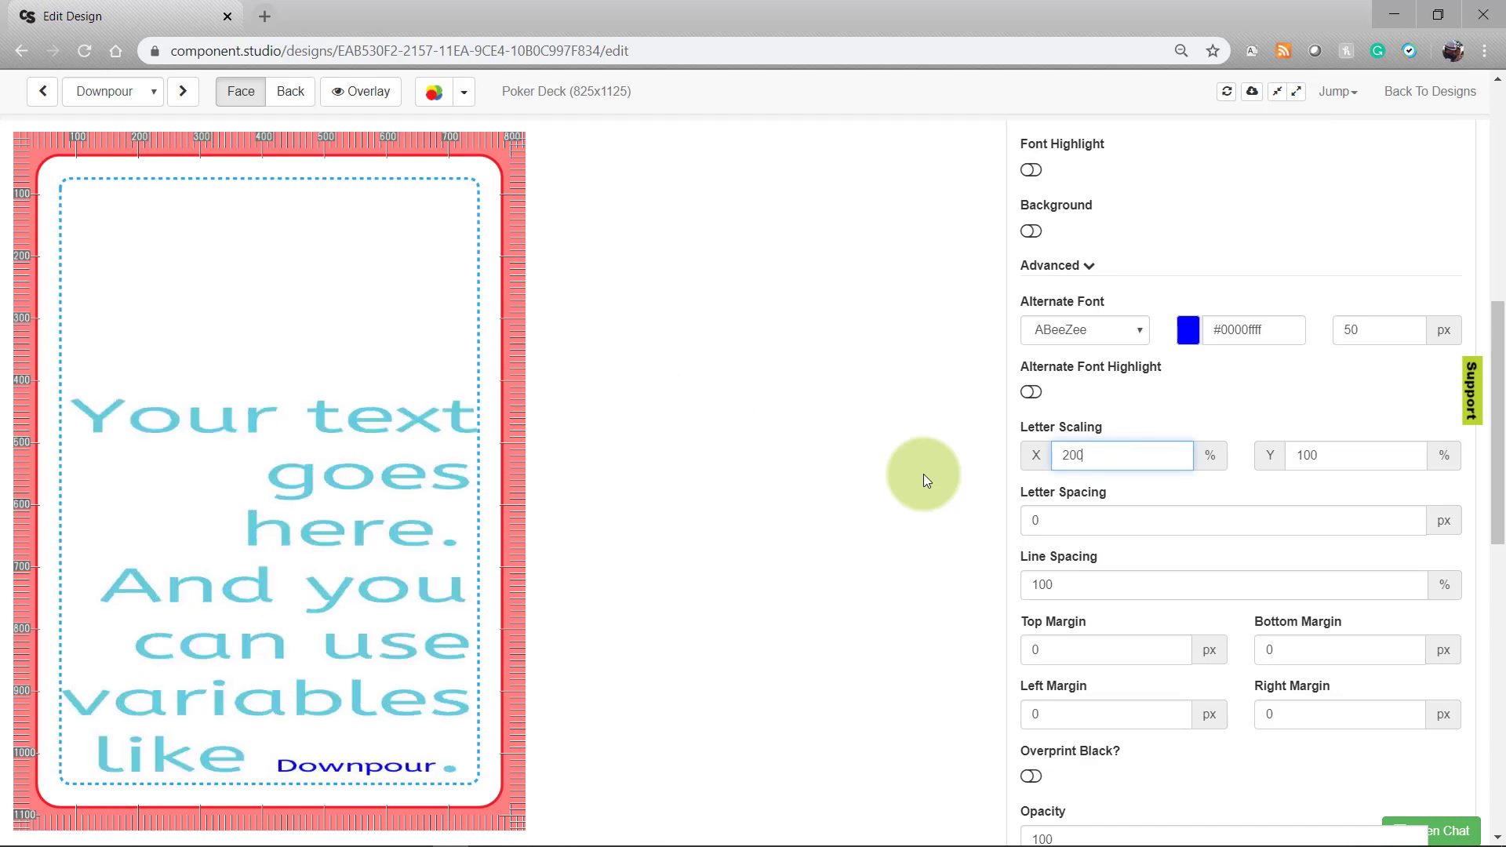
key(BackSpace)
key(BackSpace)
key(BackSpace)
text(100)
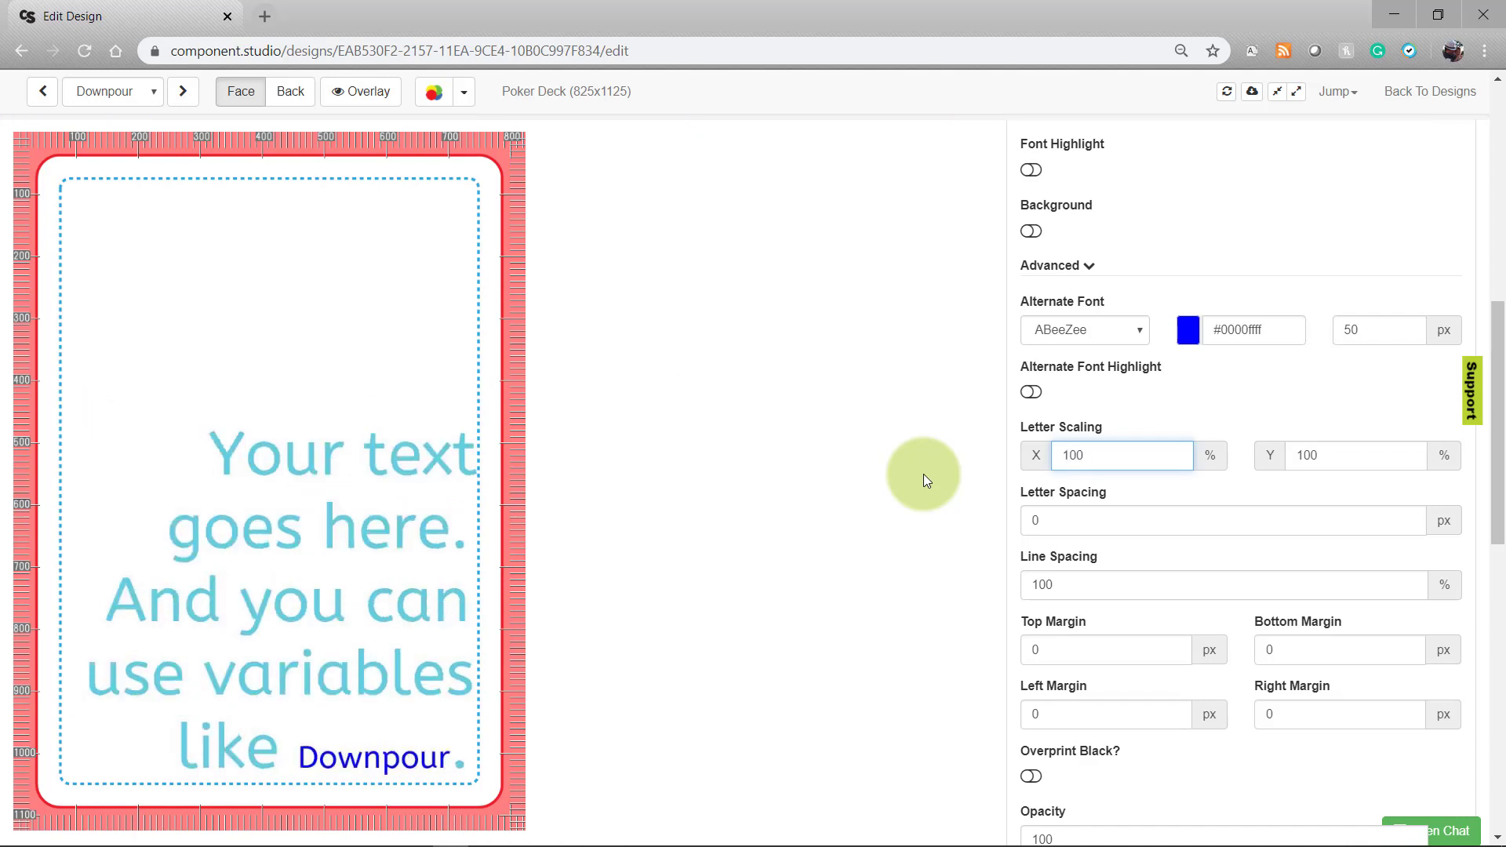
double_click(1028, 520)
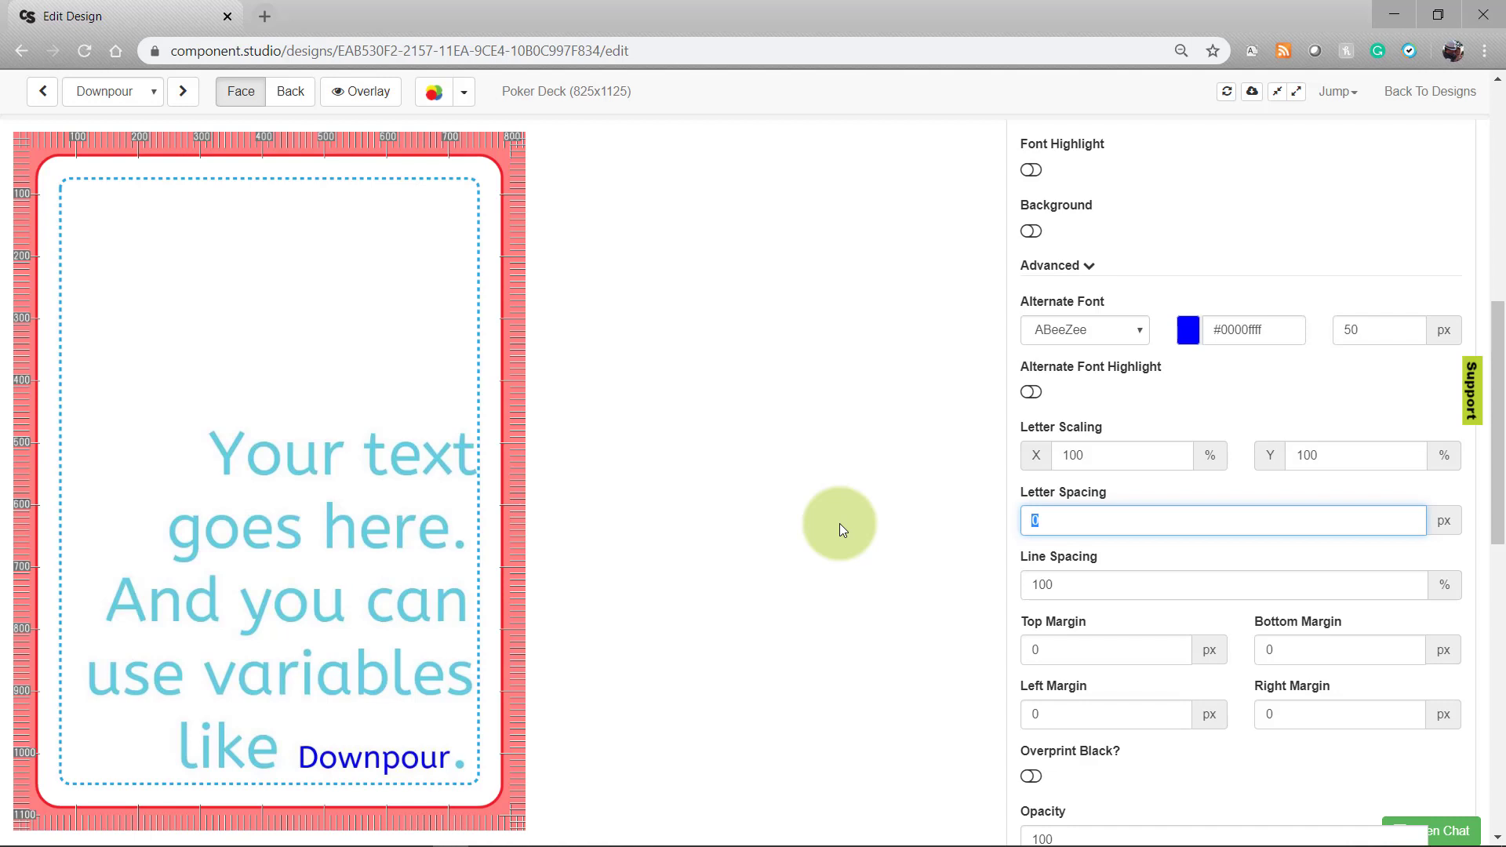
text(5)
key(BackSpace)
text(-10)
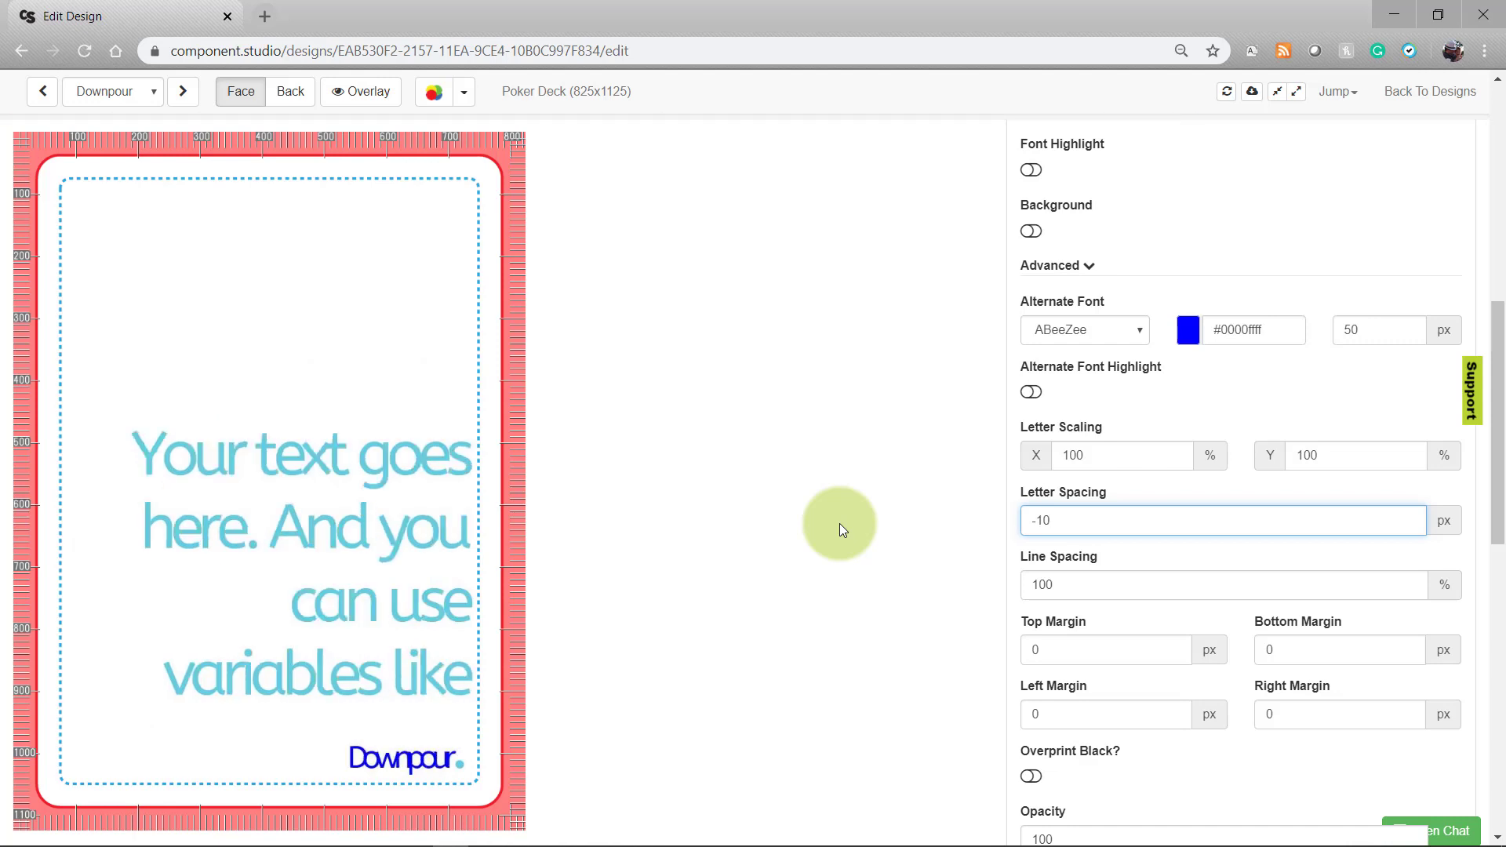
key(BackSpace)
key(BackSpace)
key(BackSpace)
text(0)
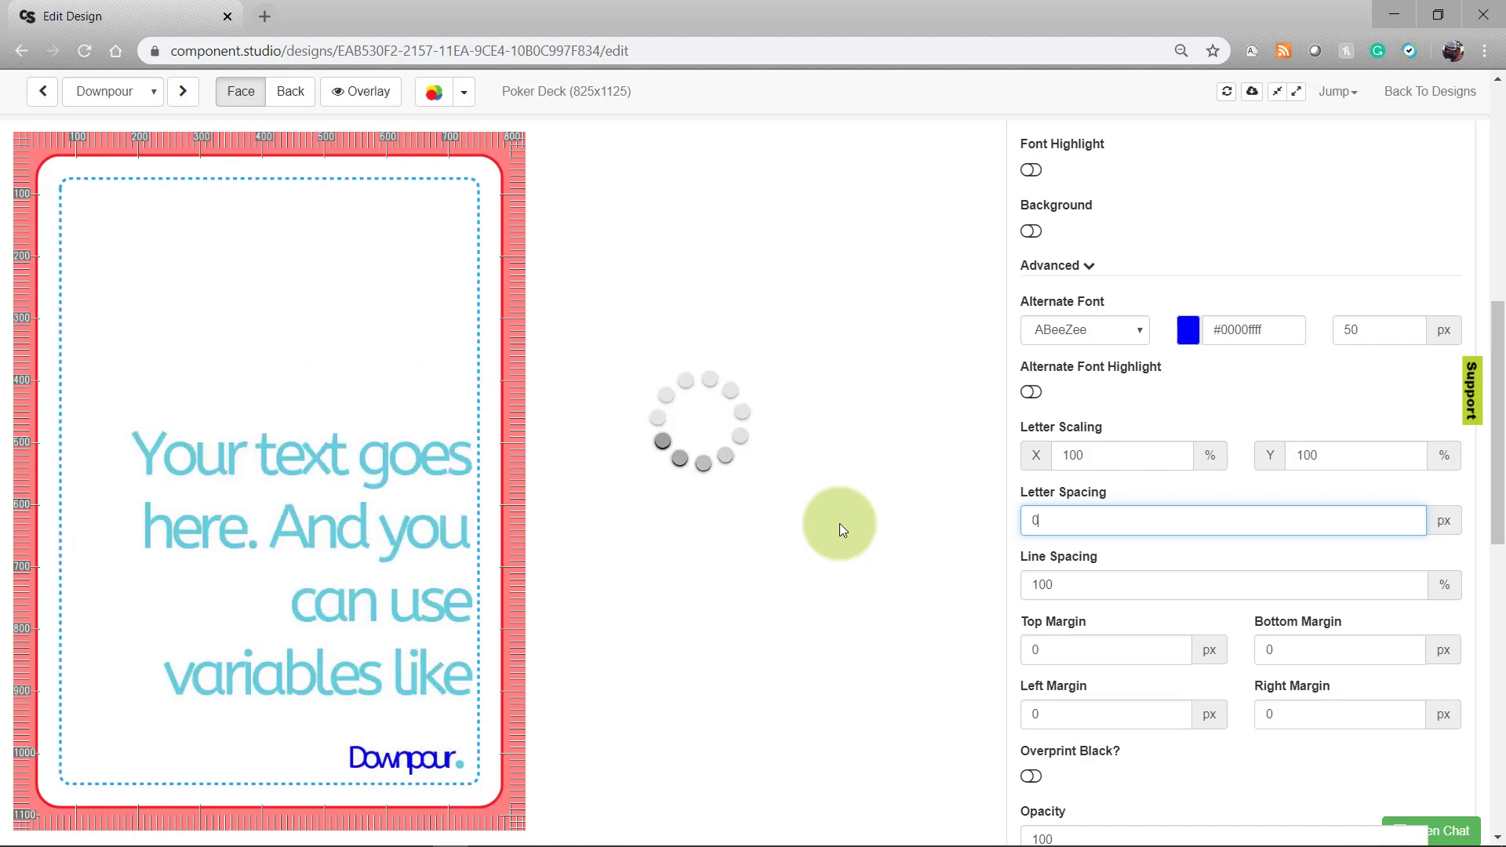
key(Tab)
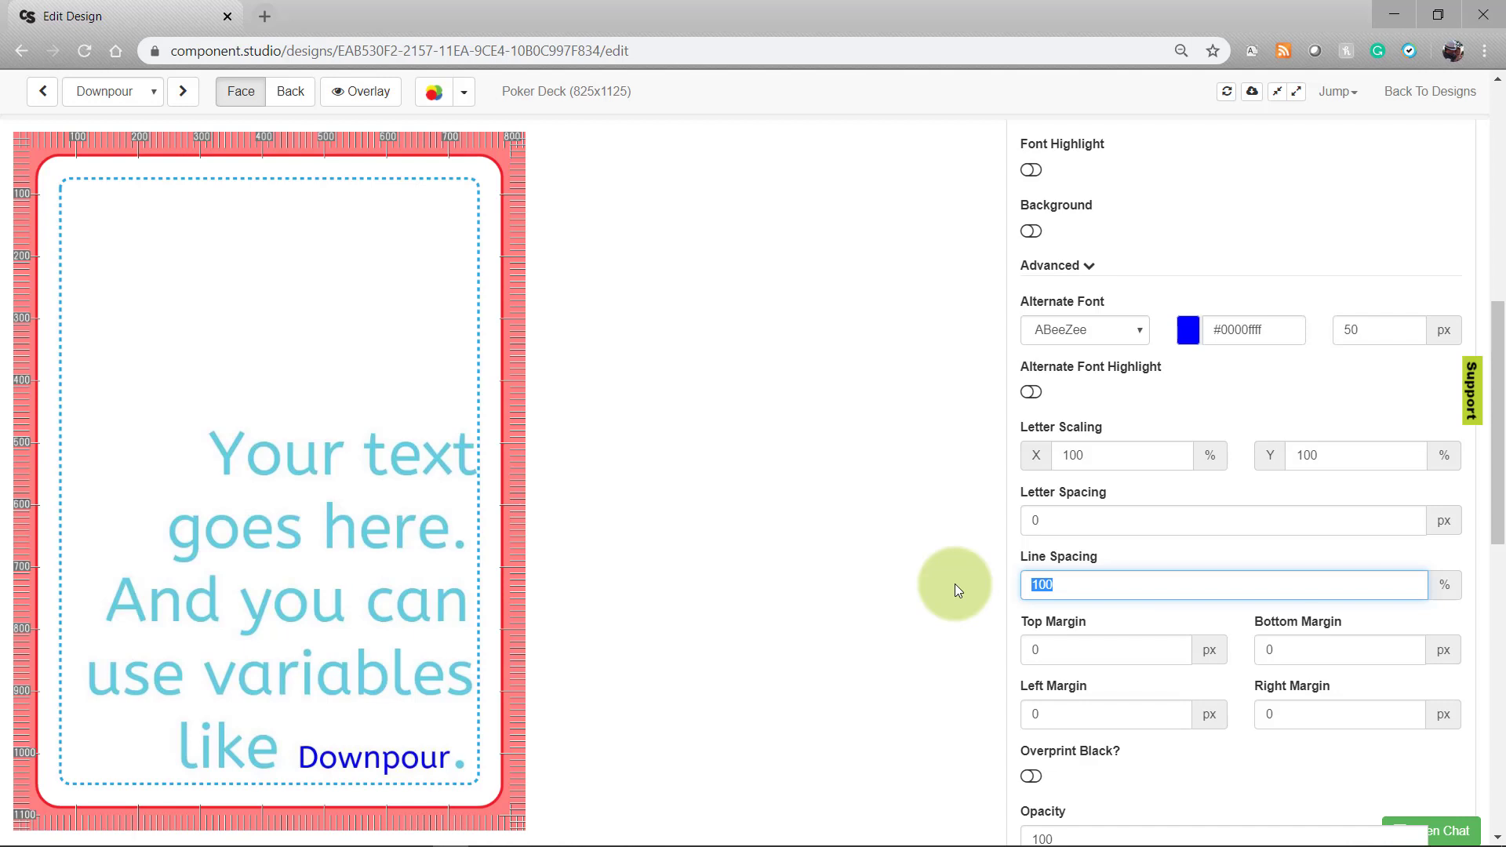
Try line spacing 200, 50 and 0, restore 100, and set a 100 px right margin
text(200)
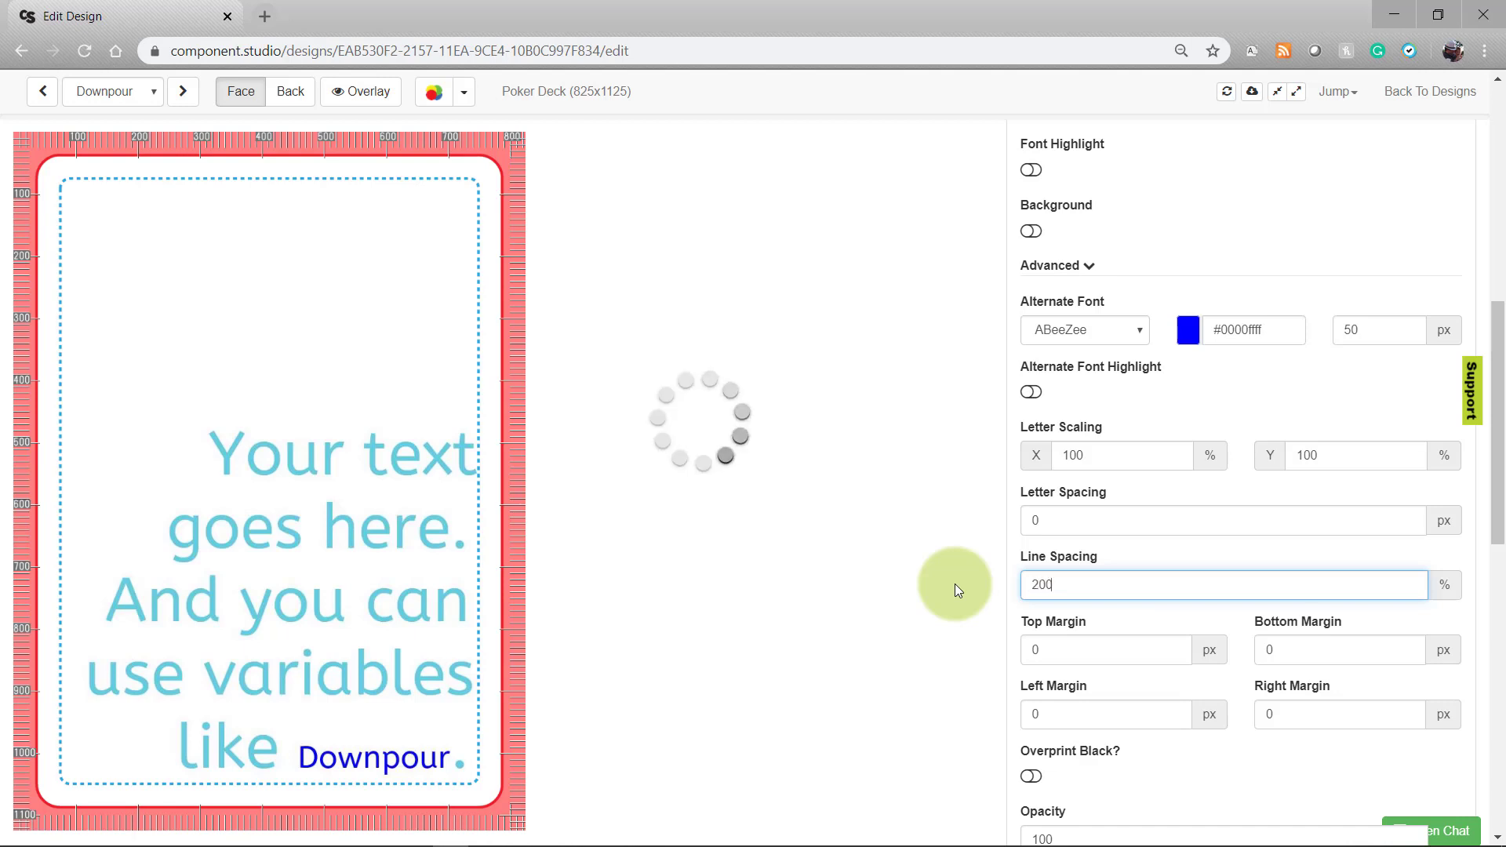
key(BackSpace)
key(BackSpace)
key(BackSpace)
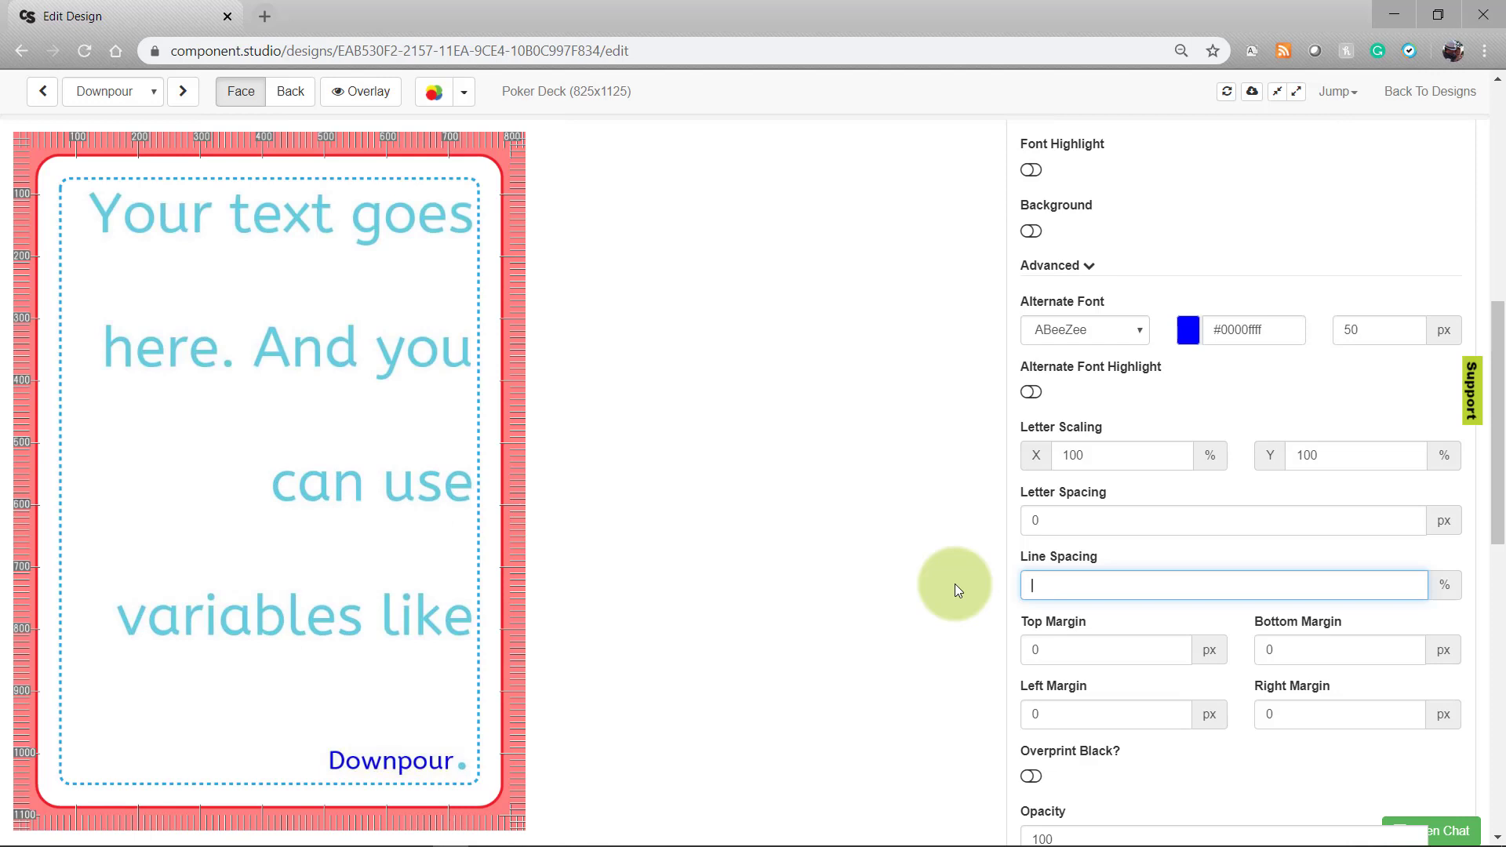
text(50)
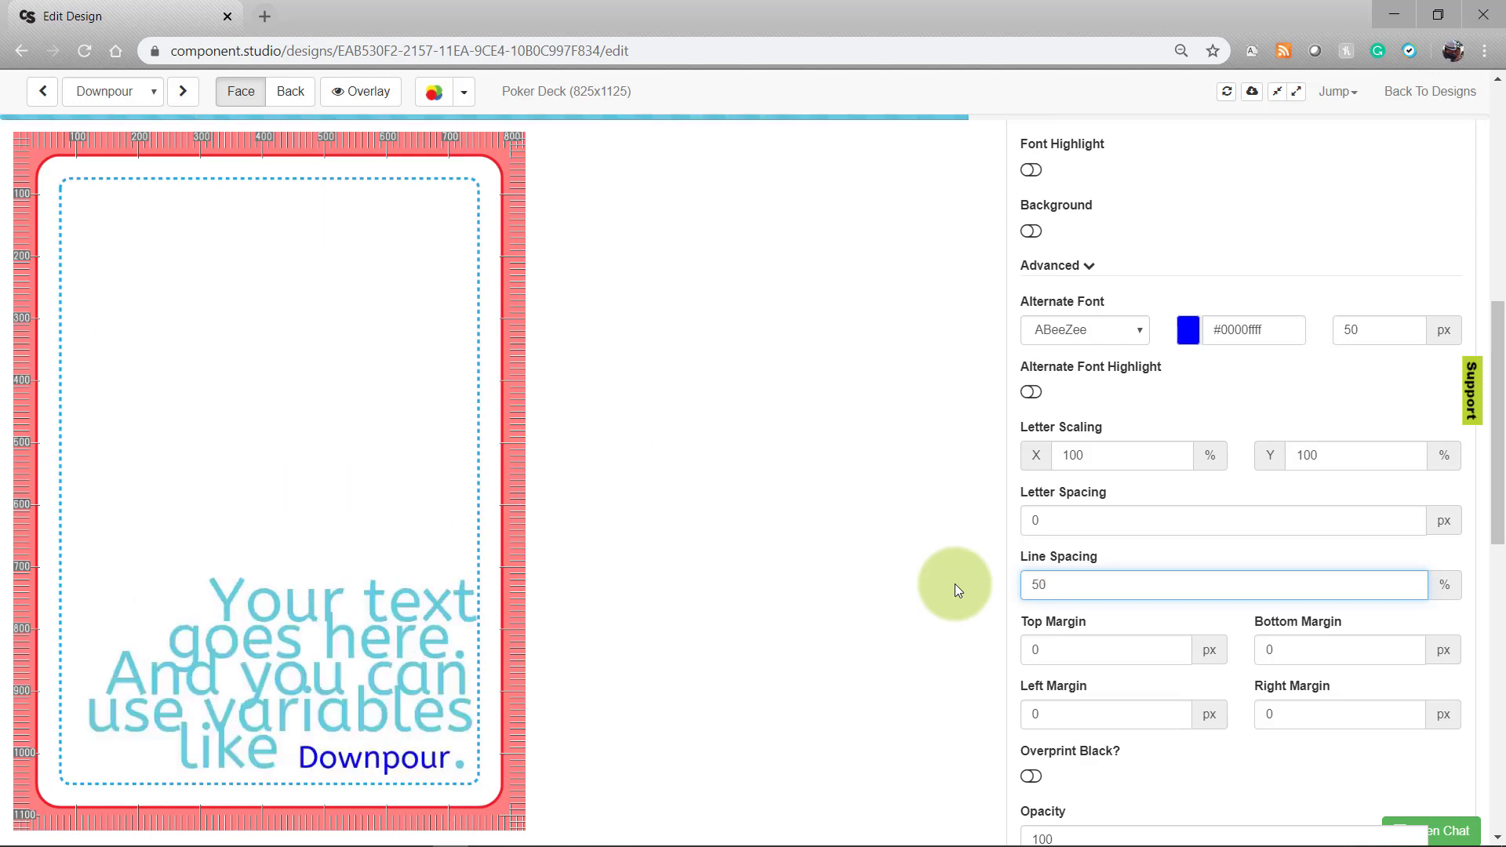
key(BackSpace)
key(BackSpace)
text(0)
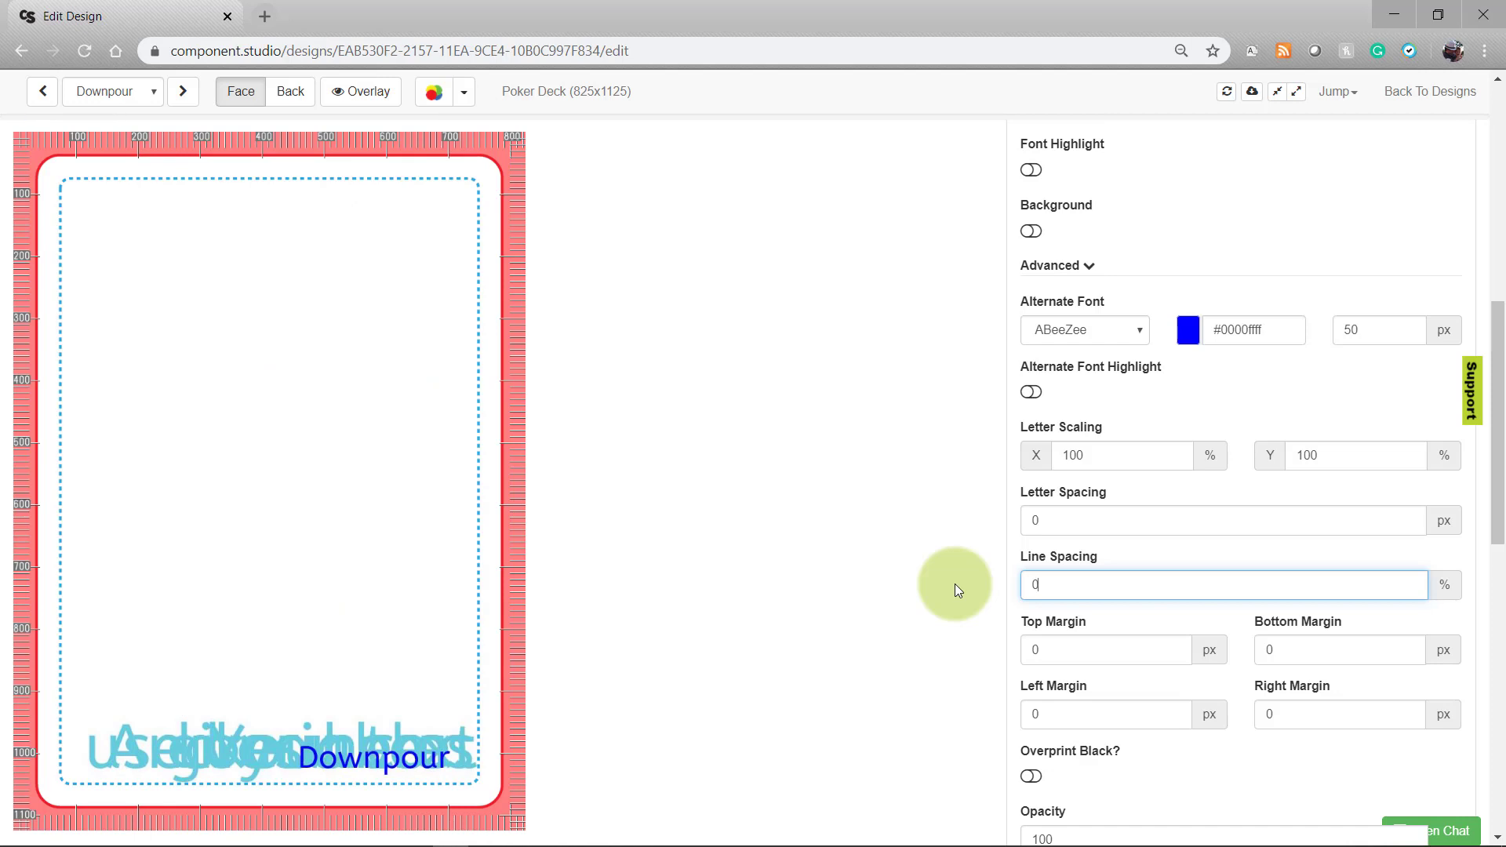
key(BackSpace)
text(100)
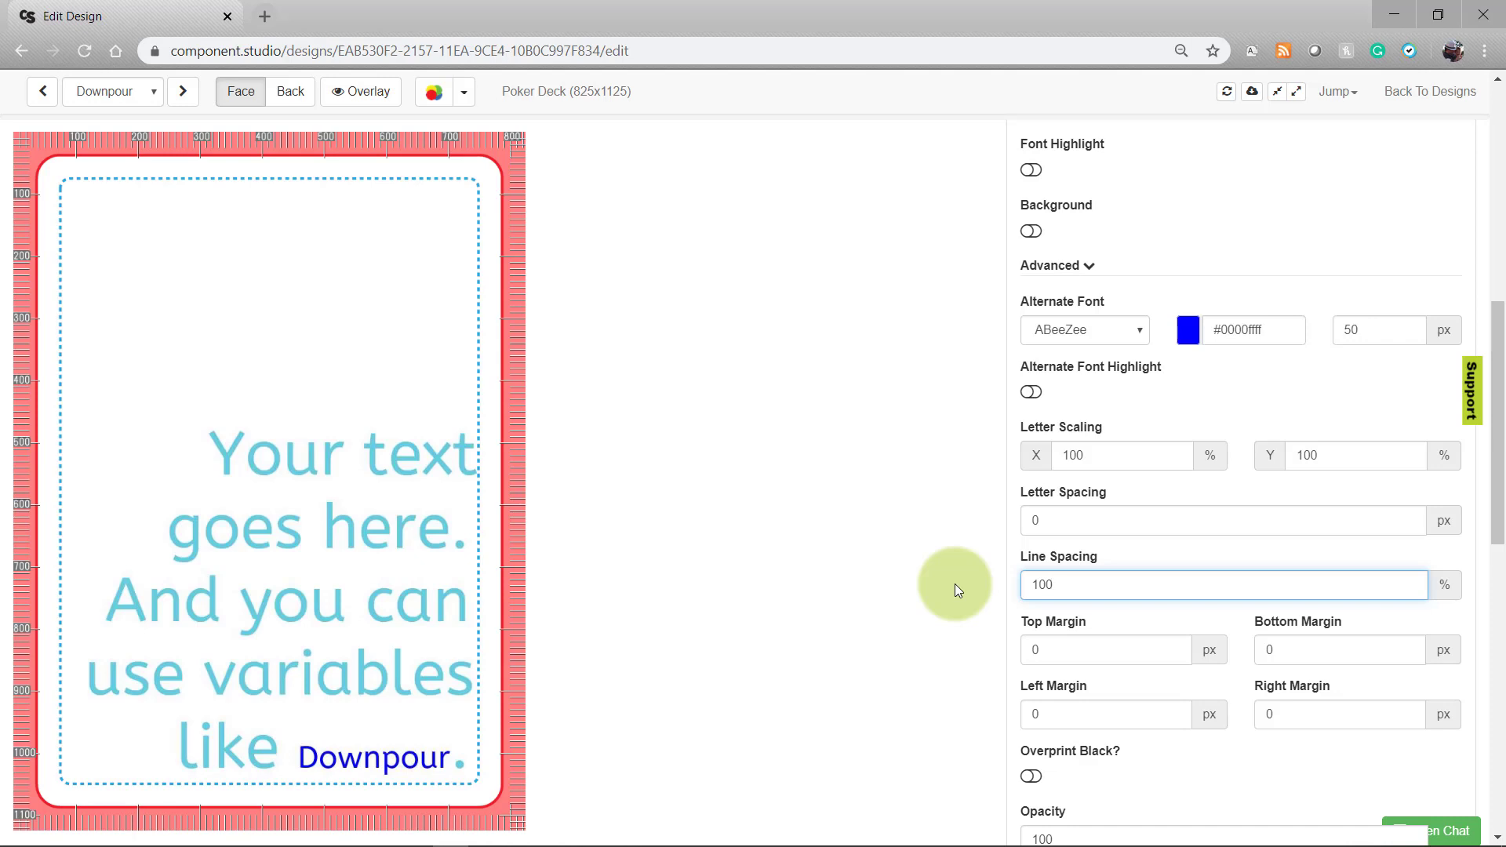
click(1270, 714)
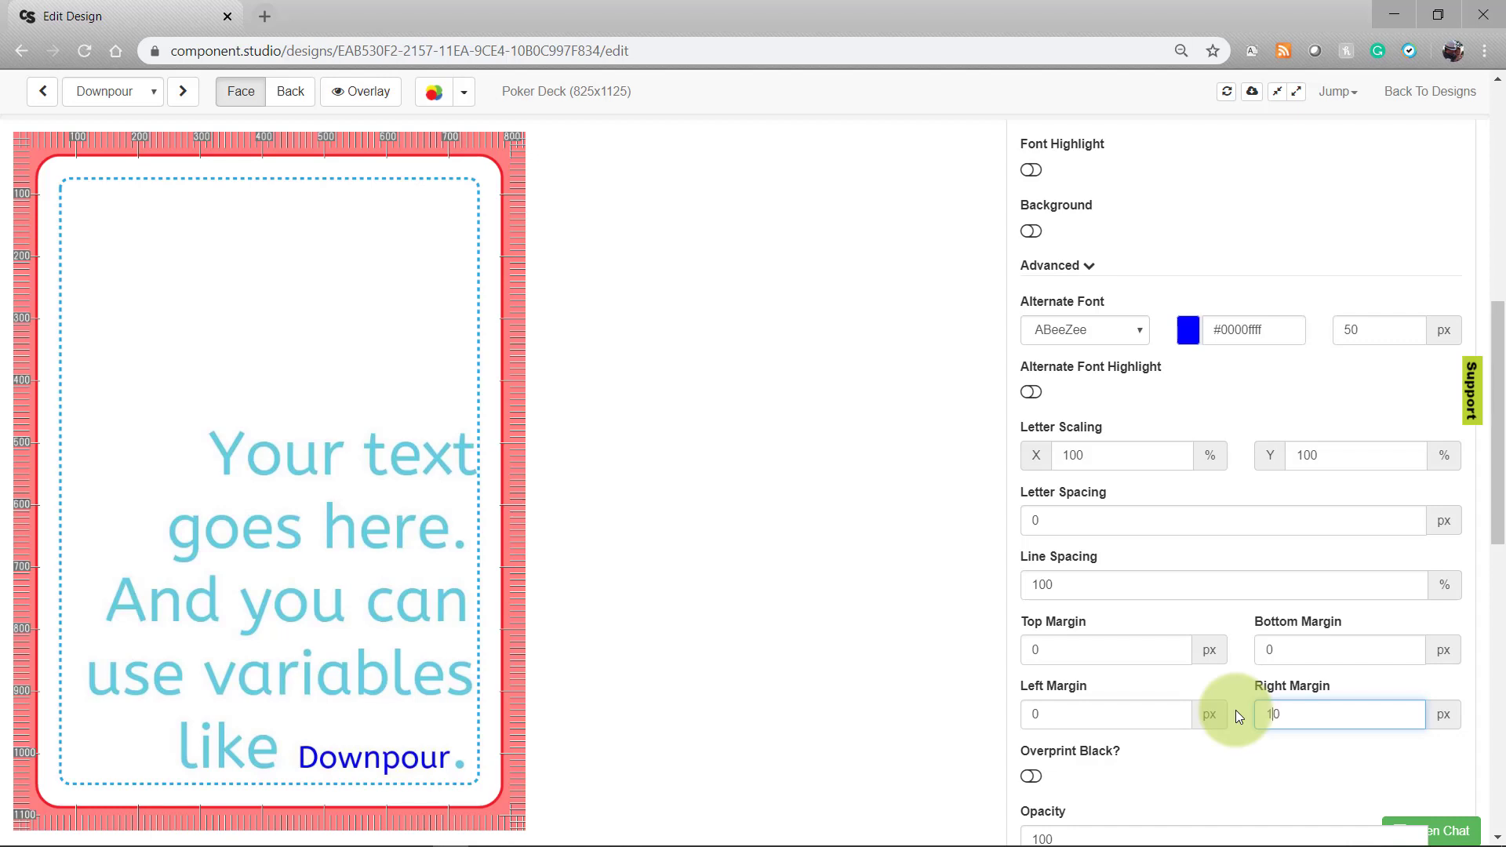
text(100)
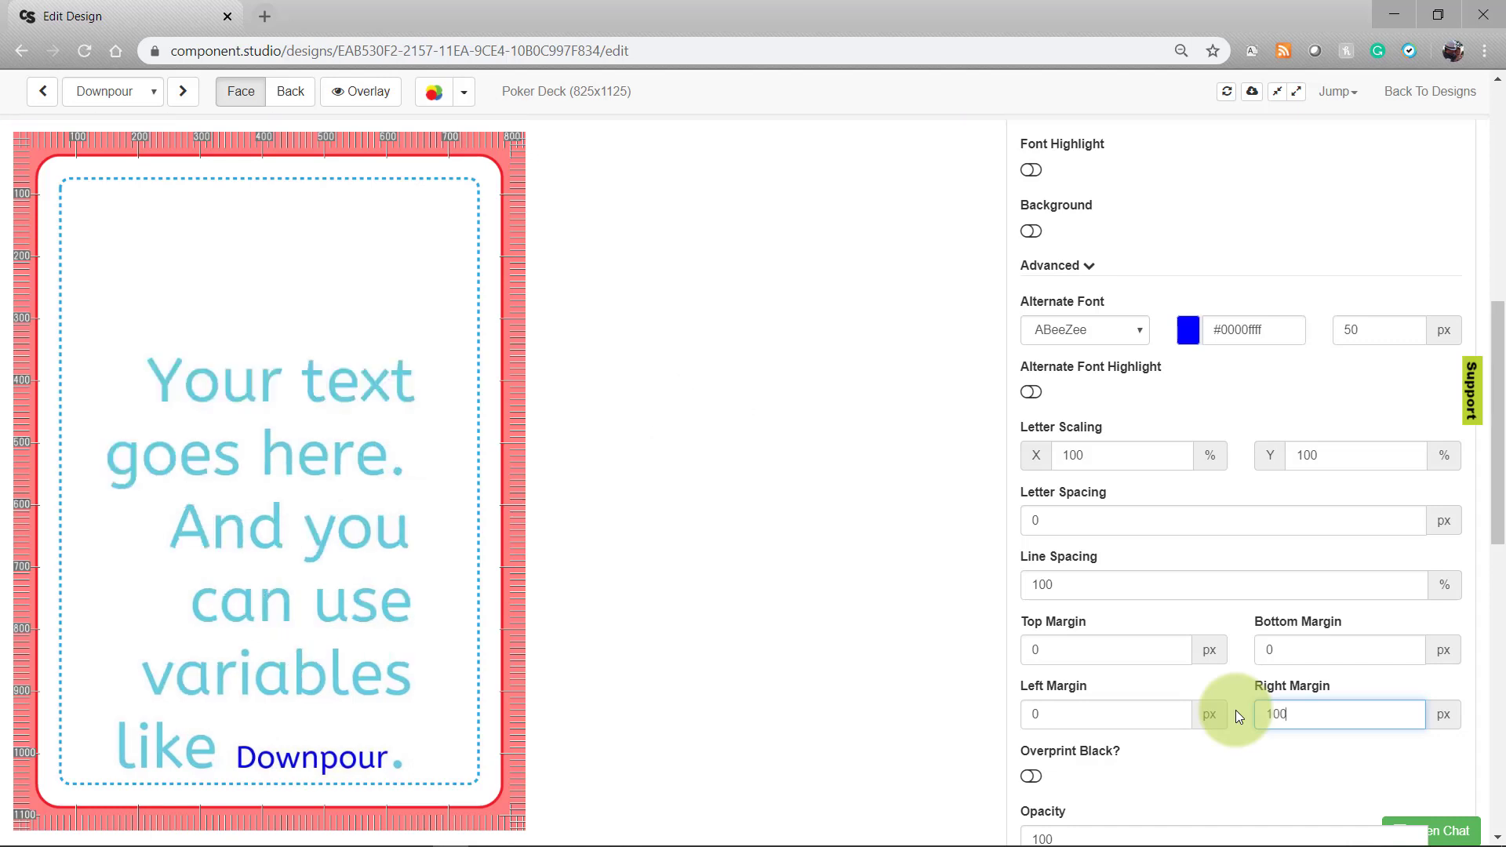